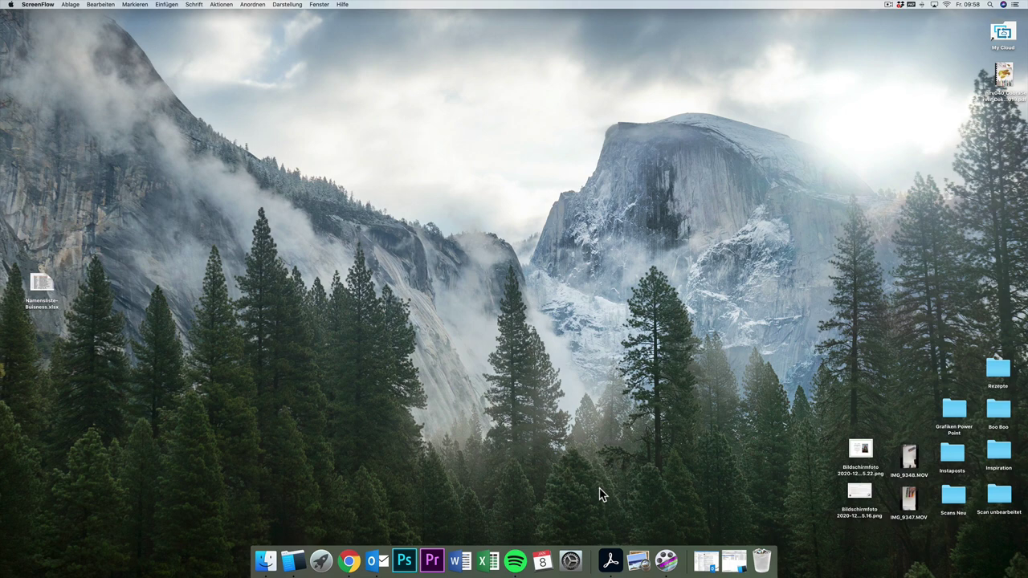
# Open the scanner of the EPSON XP-215 217 Series from the printer and scanner system settings.
pyautogui.click(572, 564)
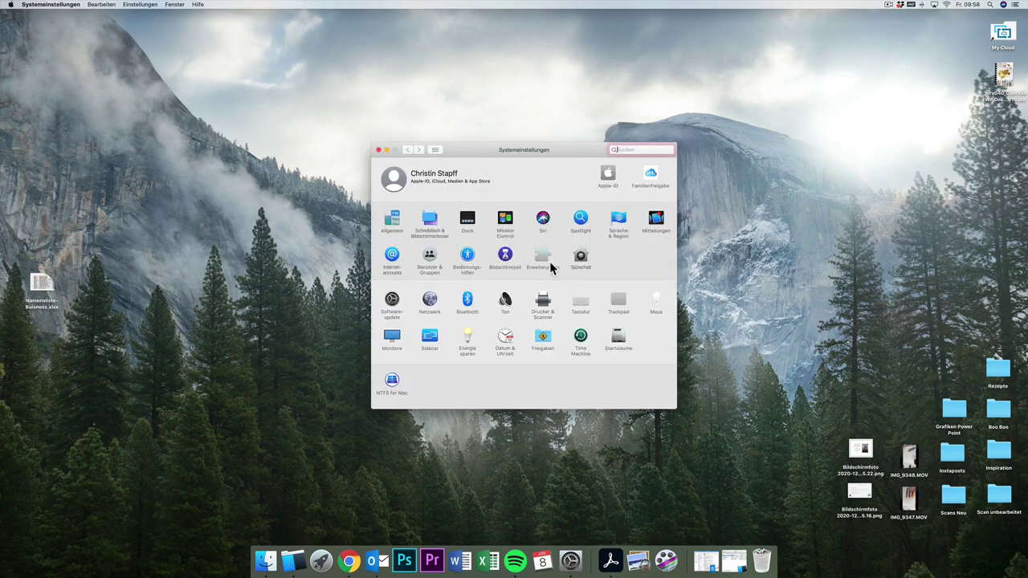
pyautogui.click(544, 303)
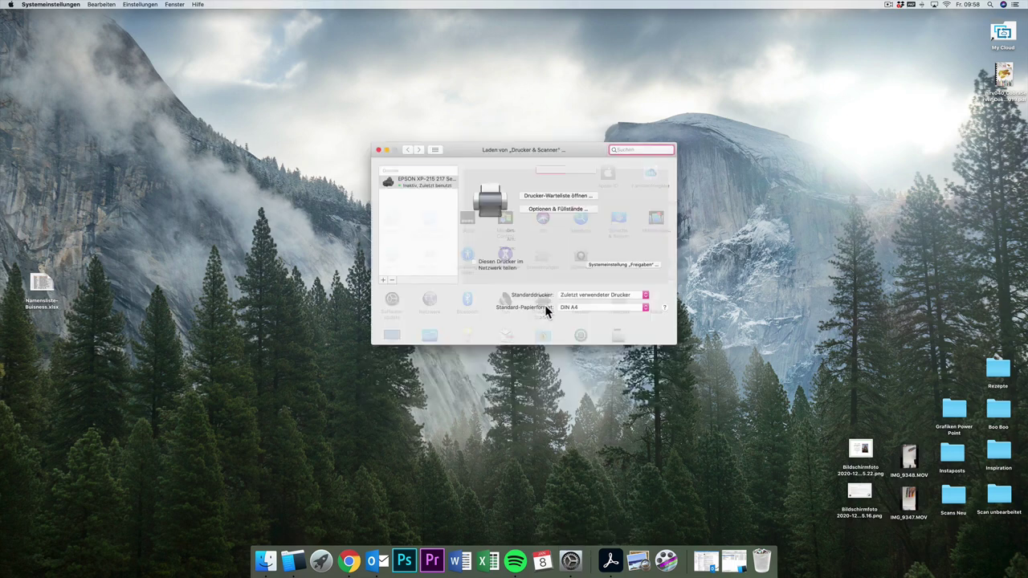
pyautogui.click(581, 168)
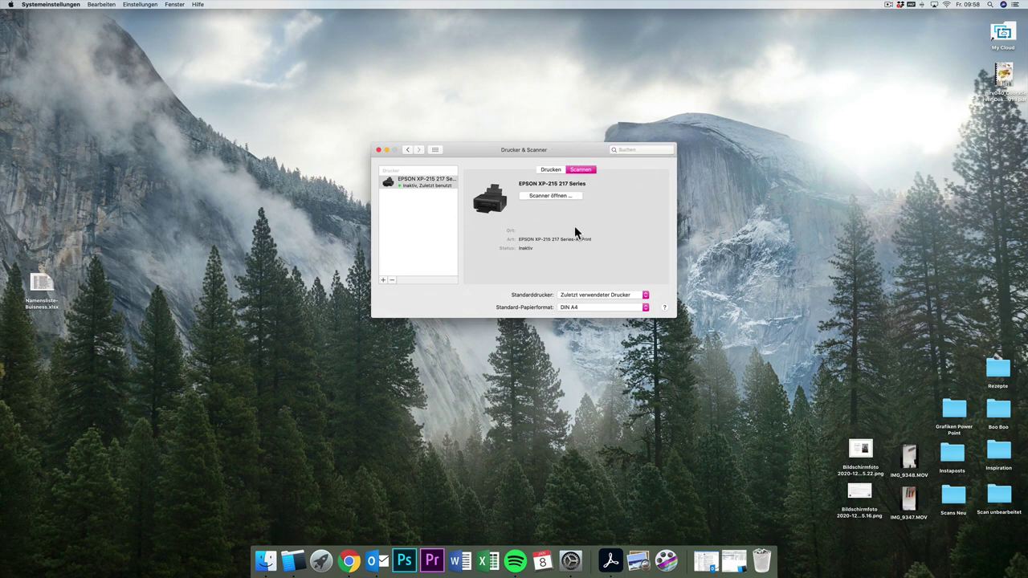
pyautogui.click(544, 196)
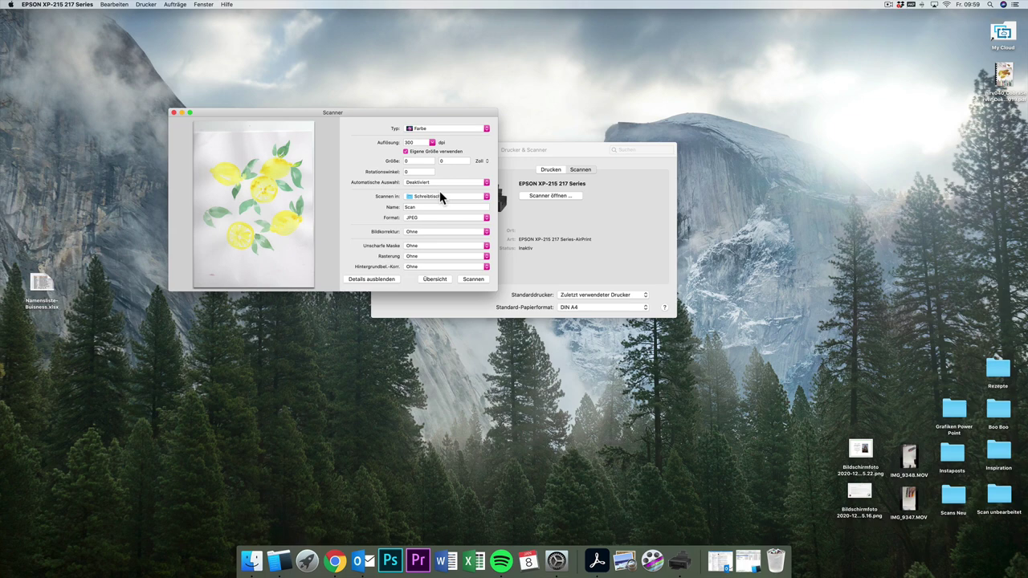
# Set the scan type to Farbe and the resolution to 300 dpi.
pyautogui.click(431, 129)
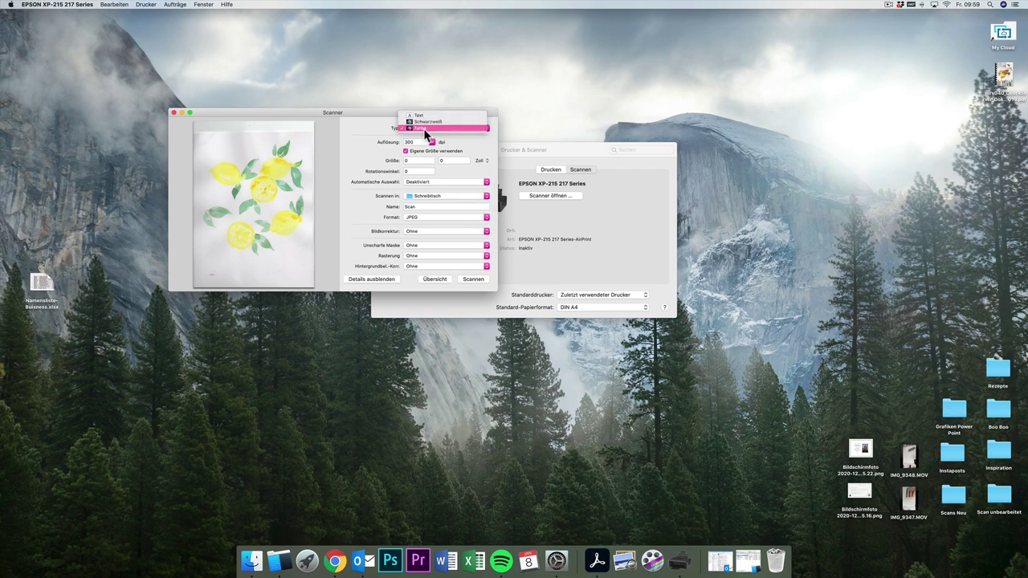
pyautogui.click(426, 129)
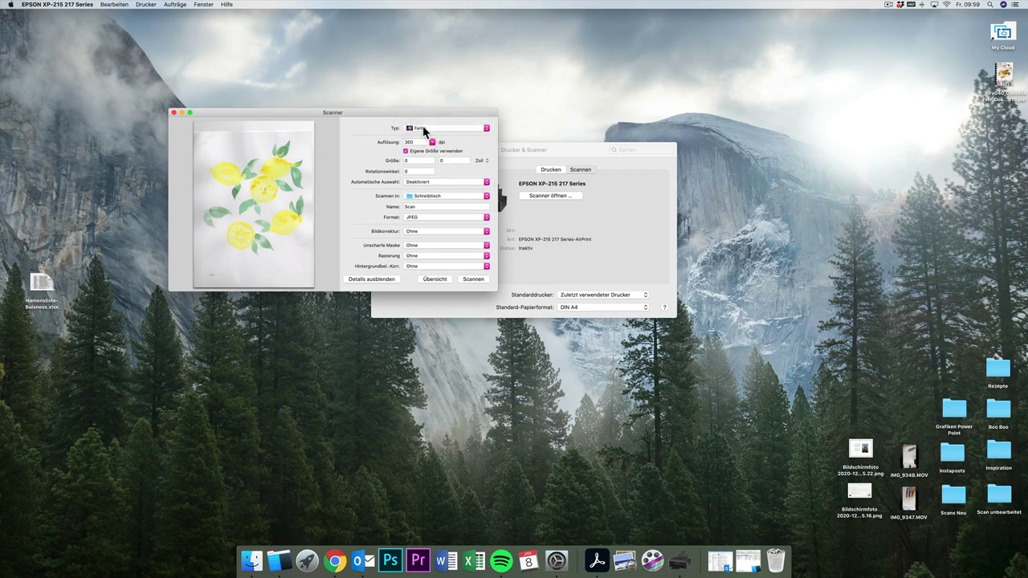
pyautogui.click(433, 143)
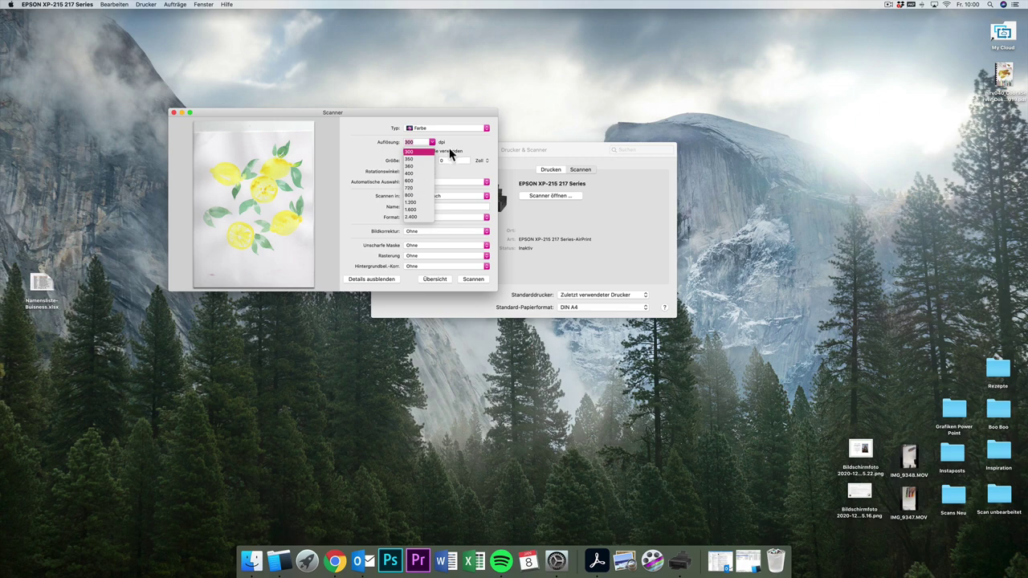
pyautogui.scroll(1, 413, 186)
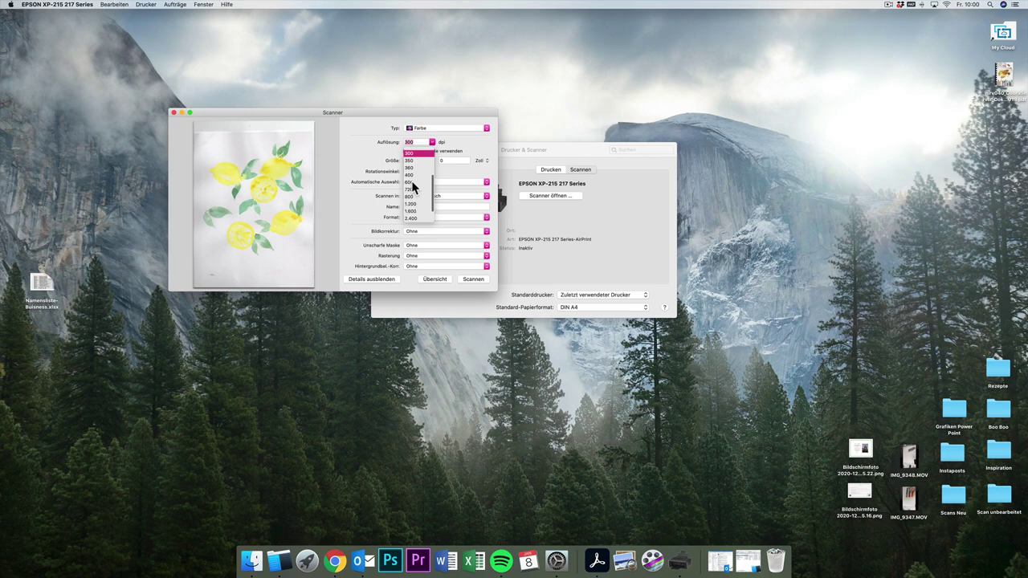
pyautogui.scroll(1, 413, 186)
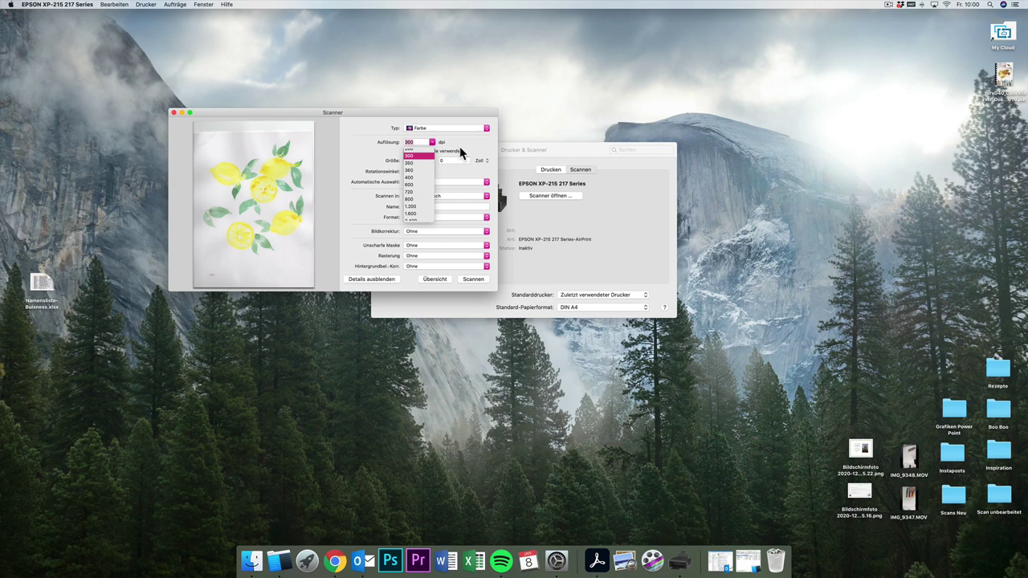
pyautogui.click(459, 146)
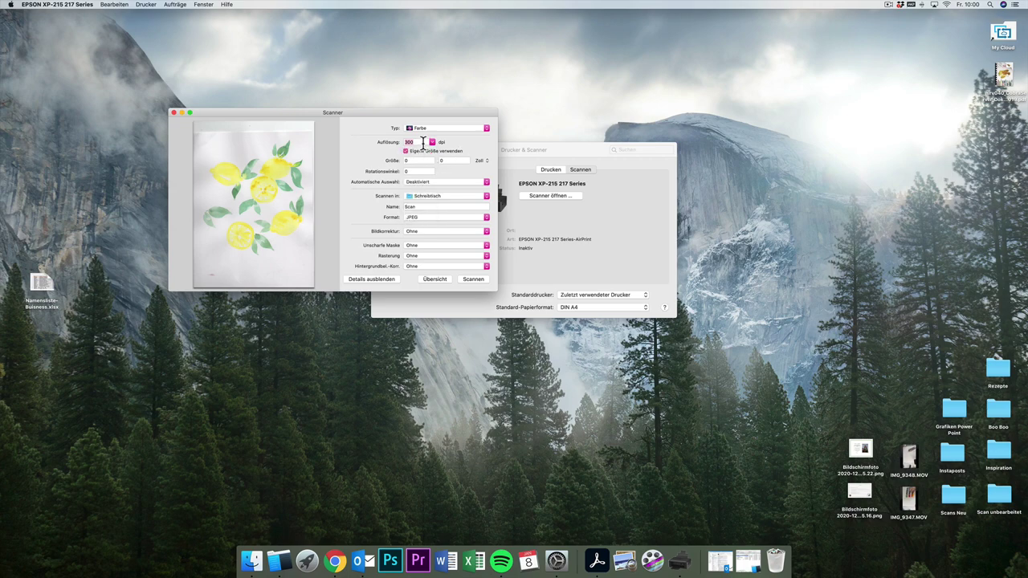
pyautogui.click(423, 143)
# Turn off the custom scan size, using A4, and choose Schreibtisch as the save location.
pyautogui.click(406, 151)
pyautogui.click(407, 150)
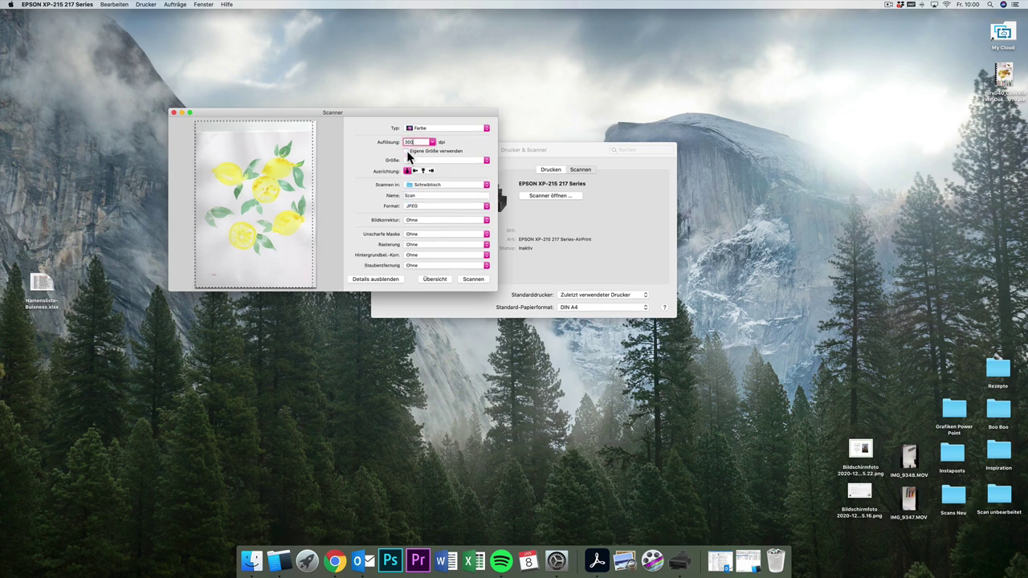
pyautogui.click(286, 139)
pyautogui.click(420, 184)
pyautogui.click(421, 185)
# Name the scan file "Zitronen Aquarell".
pyautogui.click(437, 197)
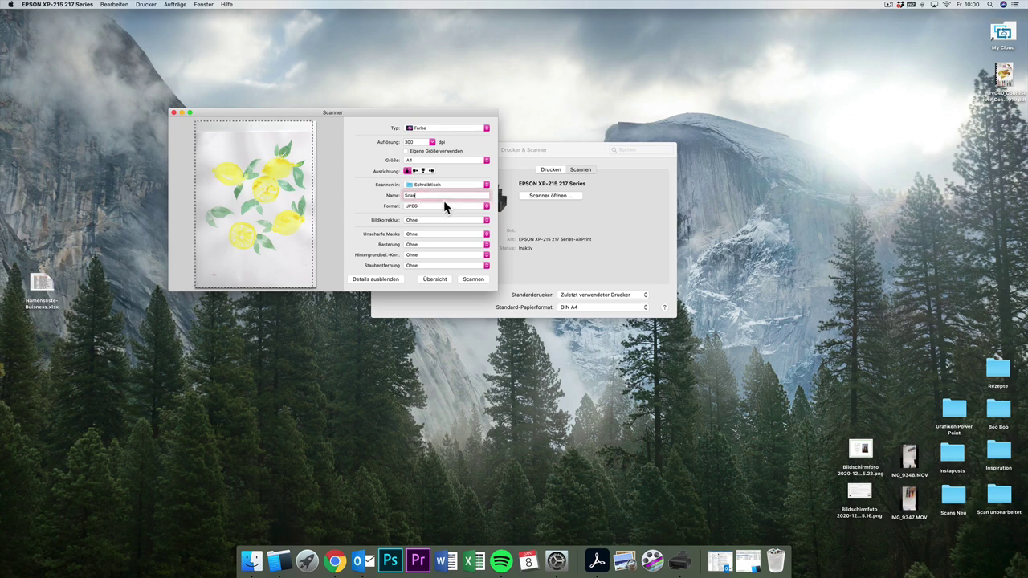
pyautogui.press('BackSpace')
pyautogui.press('BackSpace')
pyautogui.press('BackSpace')
pyautogui.press('BackSpace')
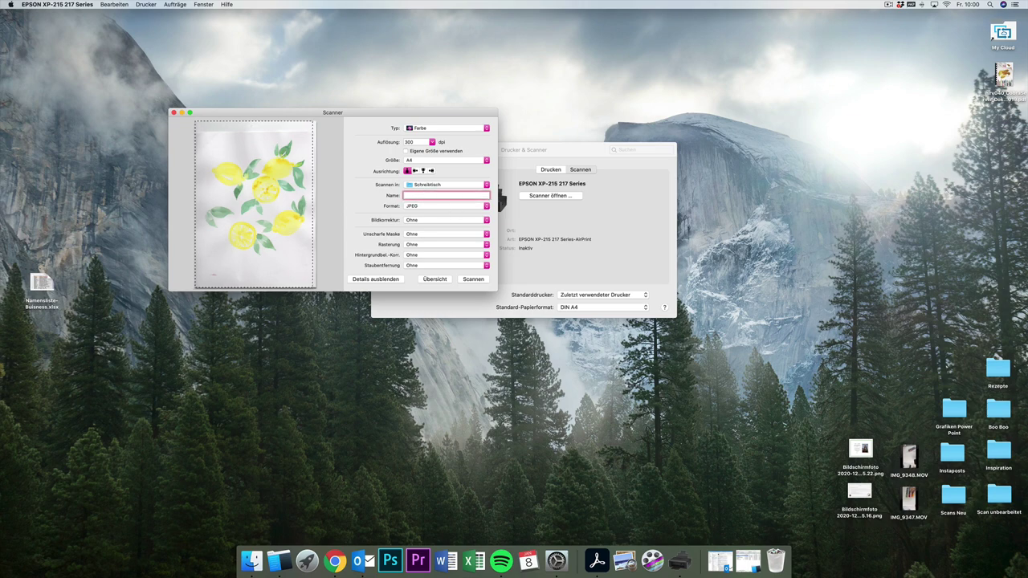
pyautogui.write('Zitronen Aquarell')
pyautogui.press('BackSpace')
pyautogui.write('l')
# Try the manual image correction for the scan and set Bildkorrektur back to Ohne.
pyautogui.click(443, 221)
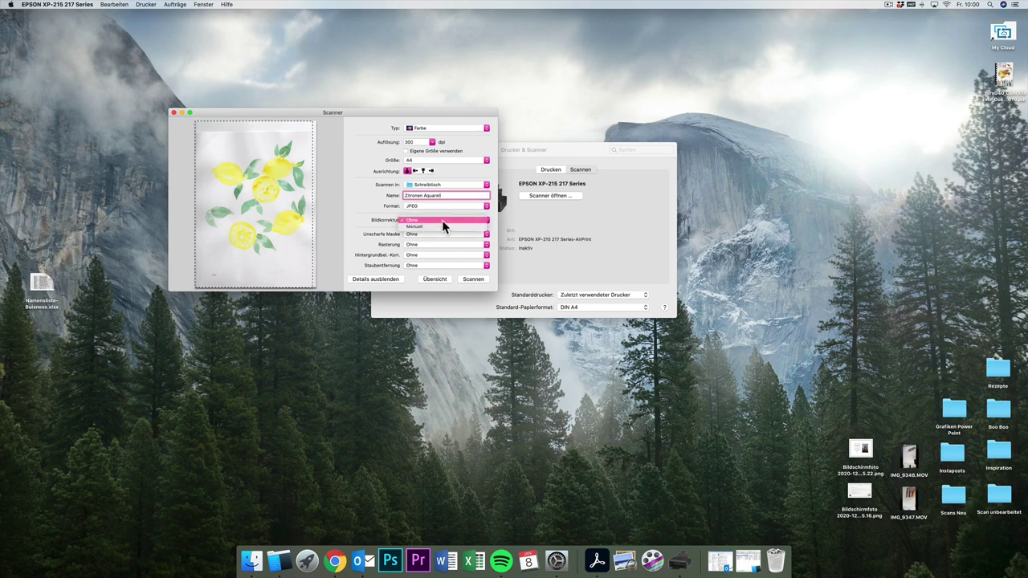
pyautogui.click(440, 226)
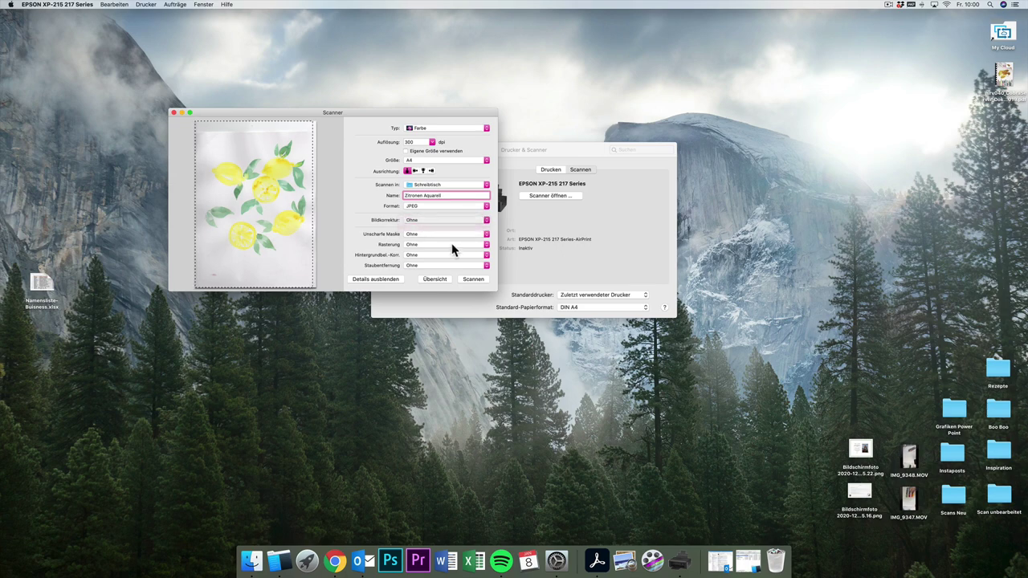
pyautogui.scroll(-3, 427, 241)
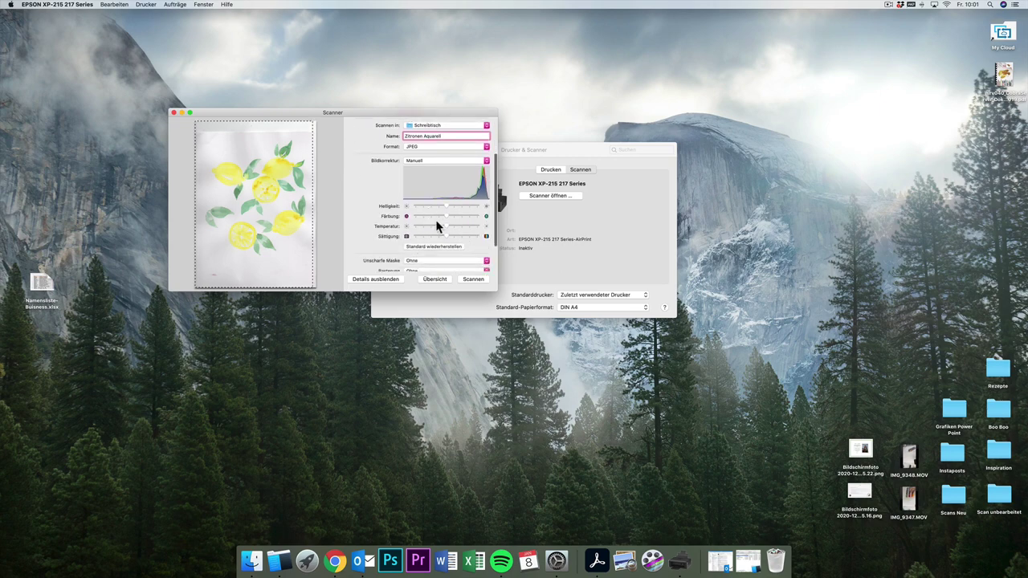
pyautogui.scroll(3, 441, 255)
pyautogui.click(426, 204)
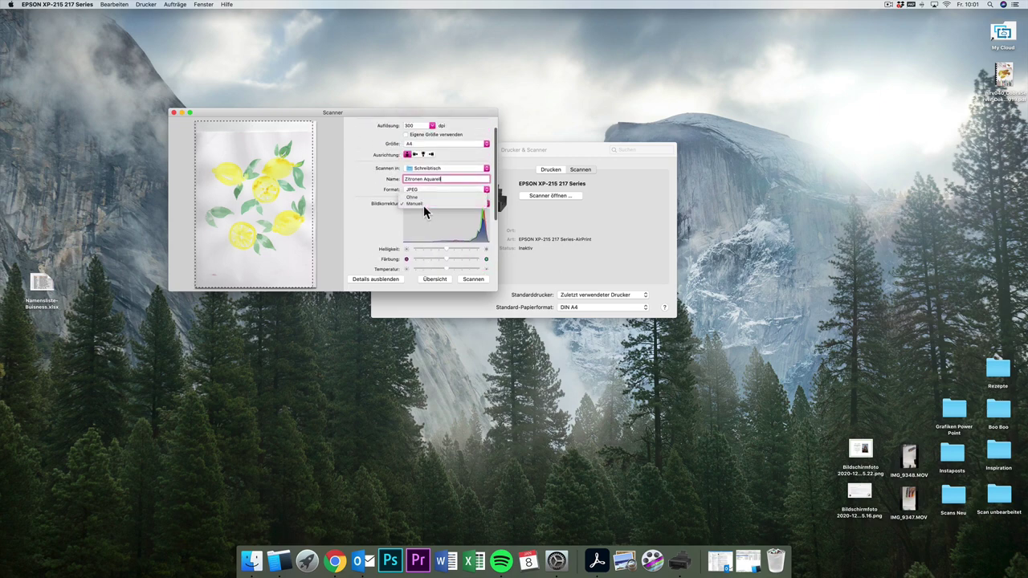
pyautogui.click(426, 197)
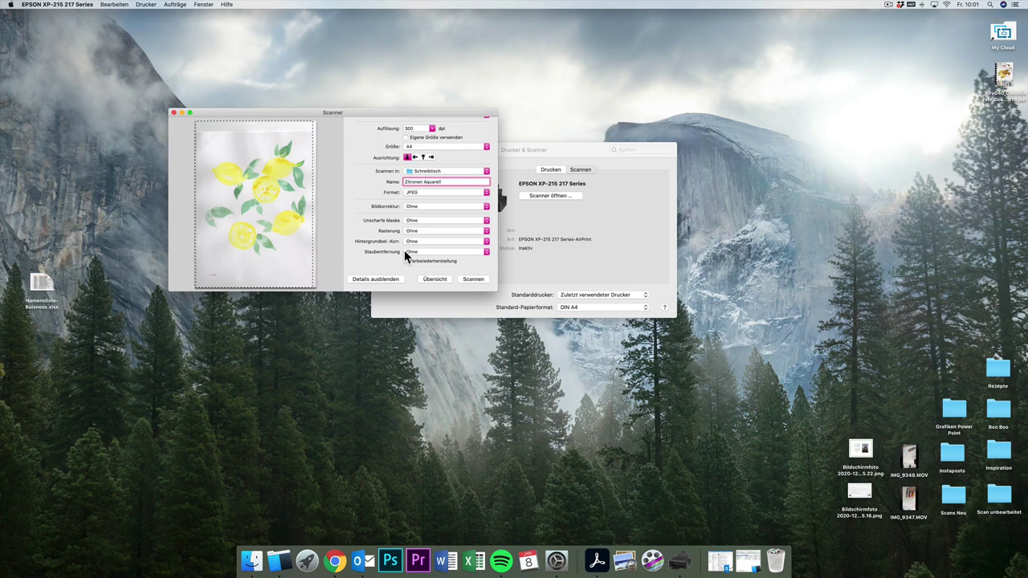
# Scan the lemon painting, switch to Photoshop and dismiss the new-features banner.
pyautogui.click(473, 279)
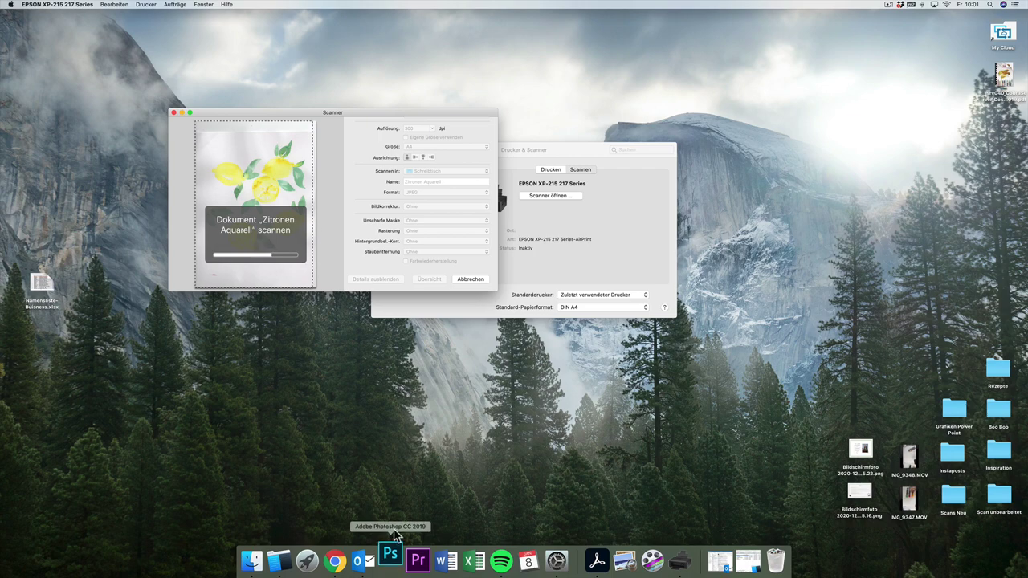
pyautogui.click(387, 569)
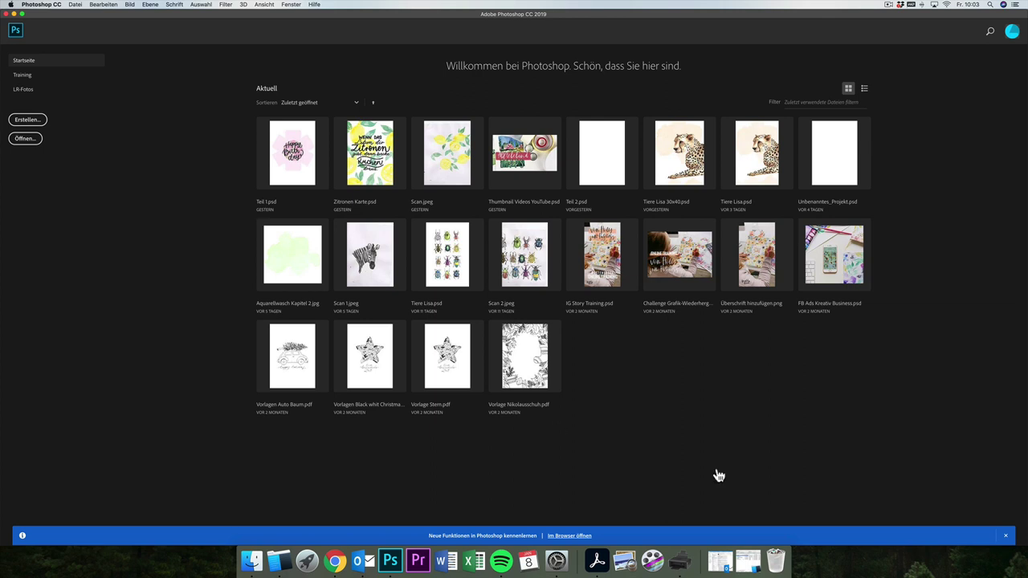
pyautogui.click(1006, 536)
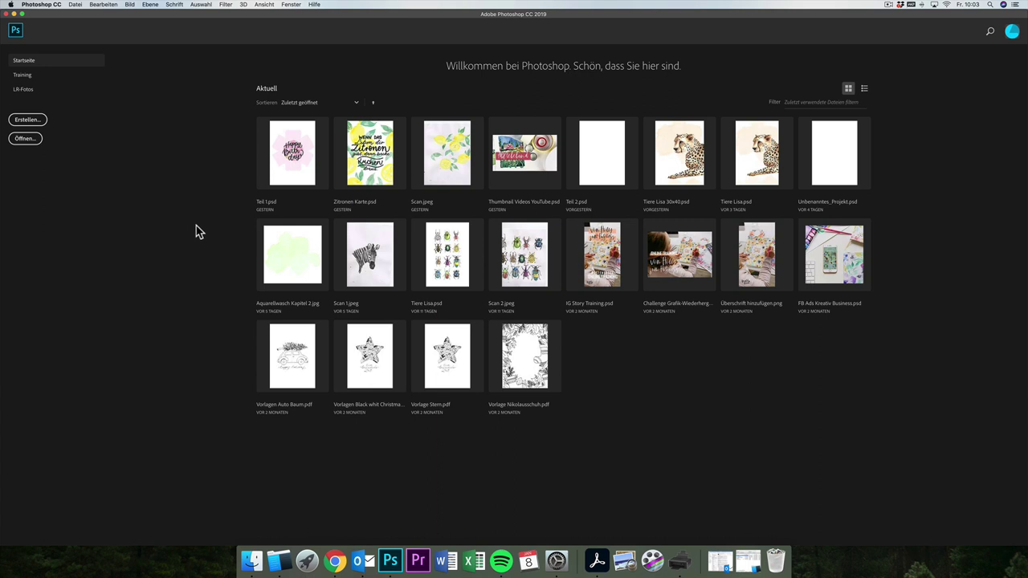
# Start a new document and set its measurement unit to Zentimeter.
pyautogui.click(29, 120)
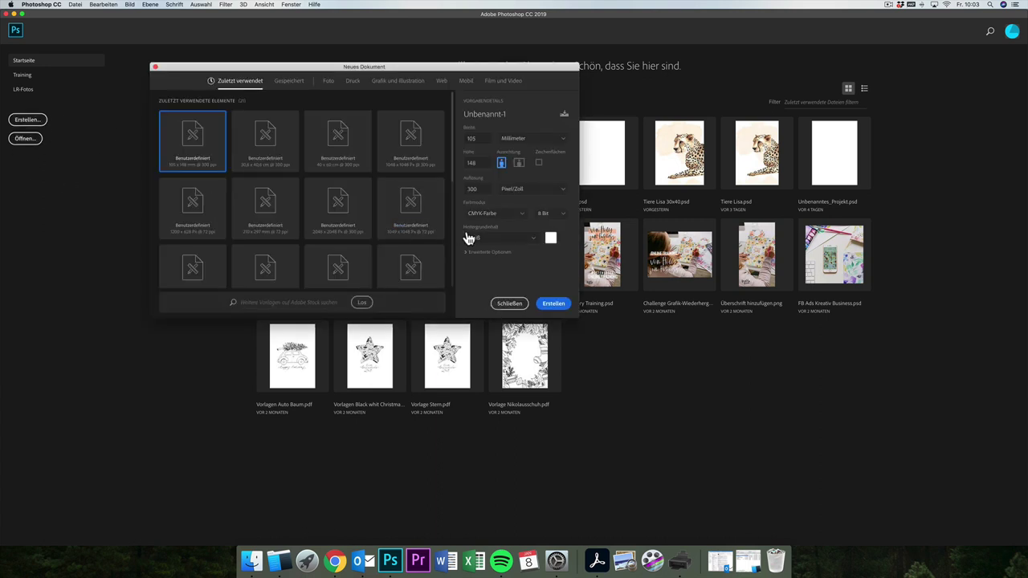
pyautogui.click(522, 143)
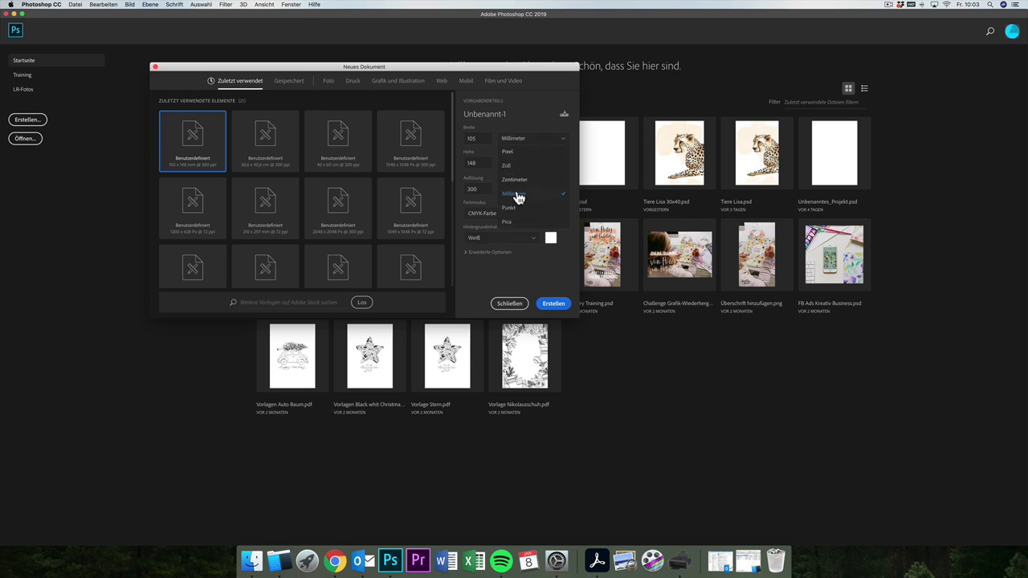
pyautogui.click(533, 141)
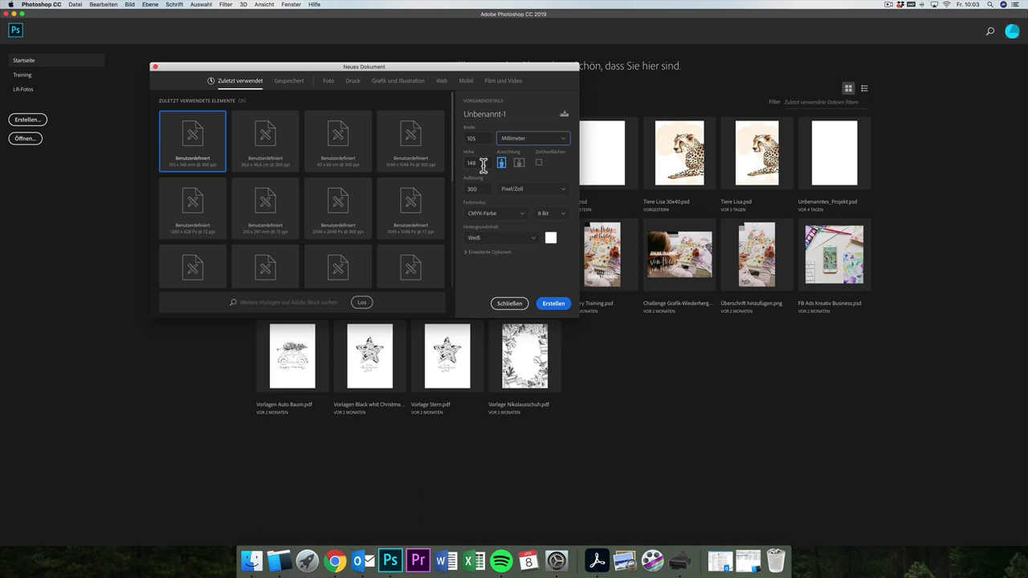
pyautogui.doubleClick(481, 138)
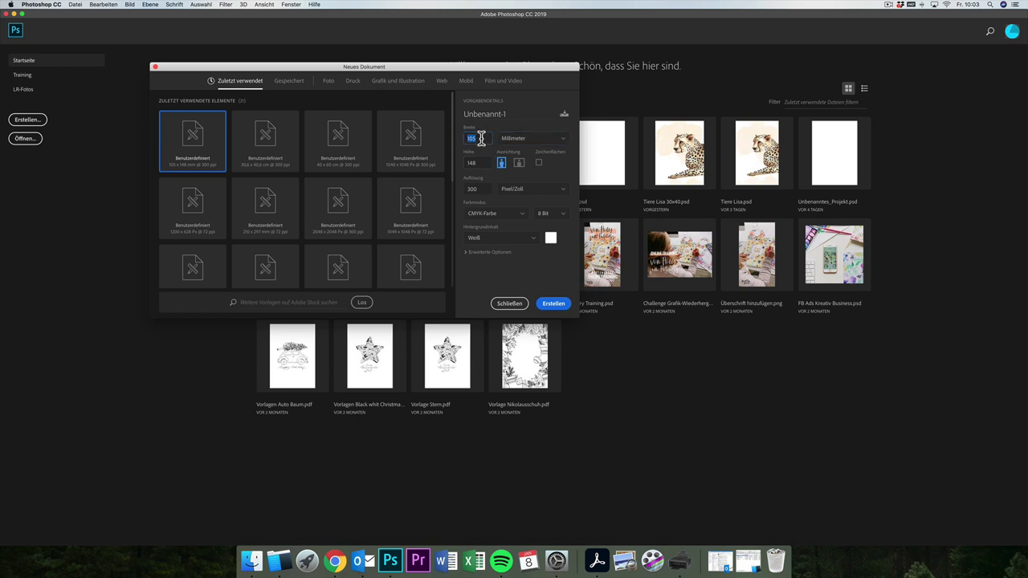
pyautogui.click(479, 138)
pyautogui.write(',')
pyautogui.doubleClick(477, 138)
pyautogui.click(509, 141)
pyautogui.click(515, 180)
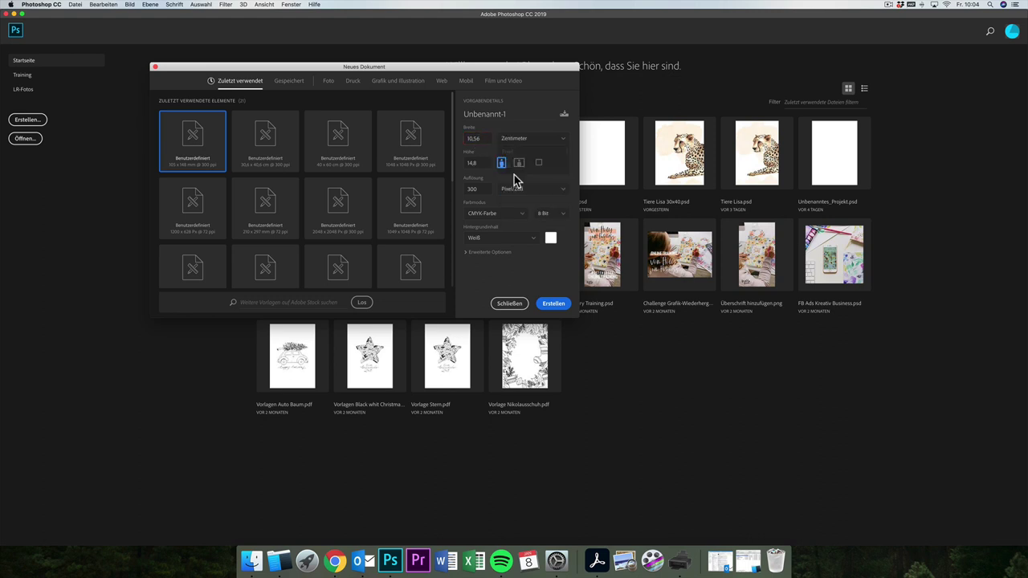
pyautogui.press('super+a')
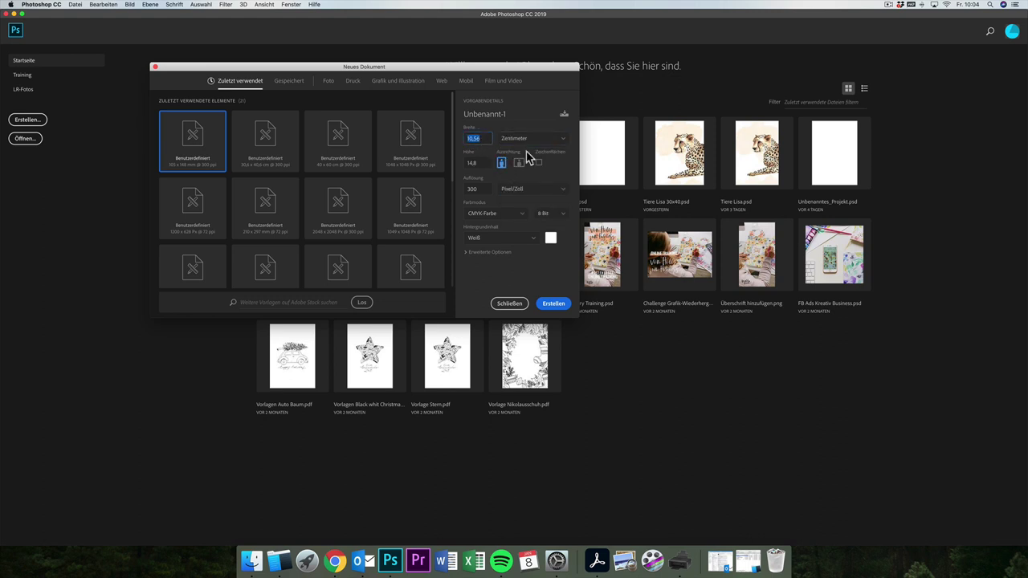
pyautogui.press('Right')
# Set the new document's width to 11,1 cm and height to 15,4 cm.
pyautogui.doubleClick(485, 138)
pyautogui.write('11,3')
pyautogui.write('1')
pyautogui.click(483, 165)
pyautogui.press('BackSpace')
pyautogui.press('BackSpace')
pyautogui.write('5,')
pyautogui.doubleClick(479, 163)
pyautogui.click(484, 163)
# Choose CMYK-Farbe as the colour mode and create the document.
pyautogui.click(554, 306)
pyautogui.click(513, 217)
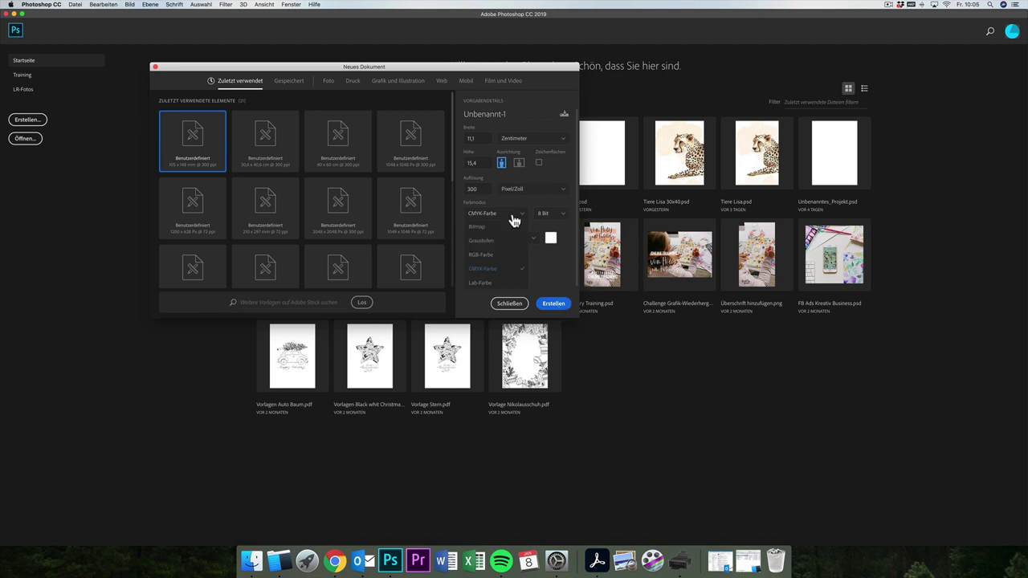
pyautogui.click(486, 274)
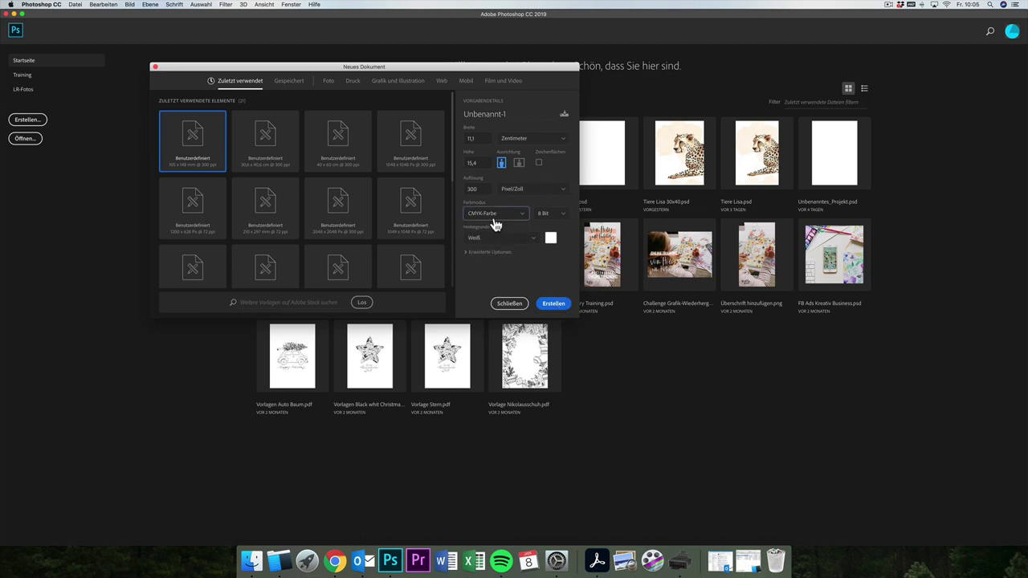
pyautogui.click(556, 305)
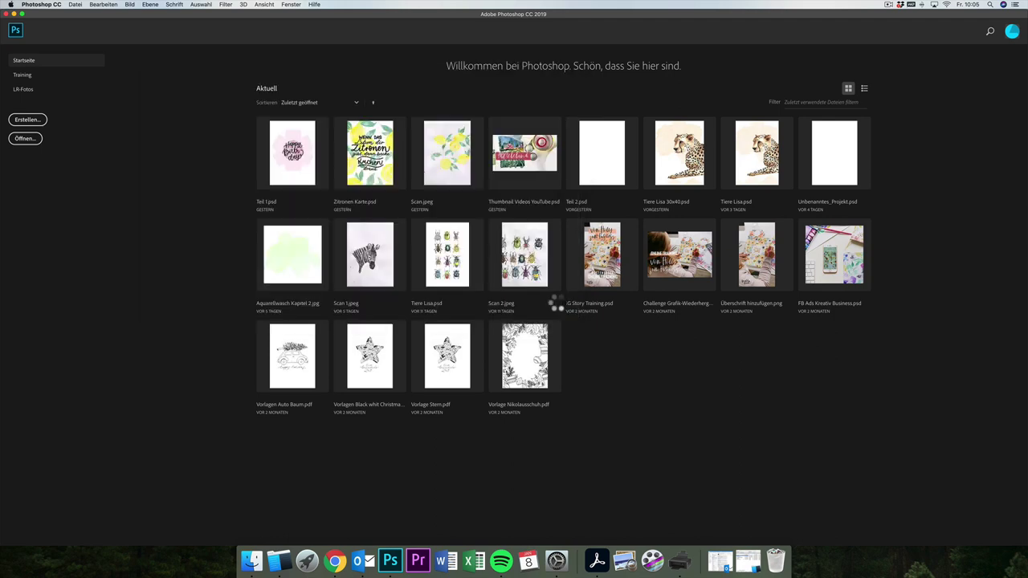
# Open the scanned file Zitronen Aquarell.jpeg from the Schreibtisch folder.
pyautogui.press('super+o')
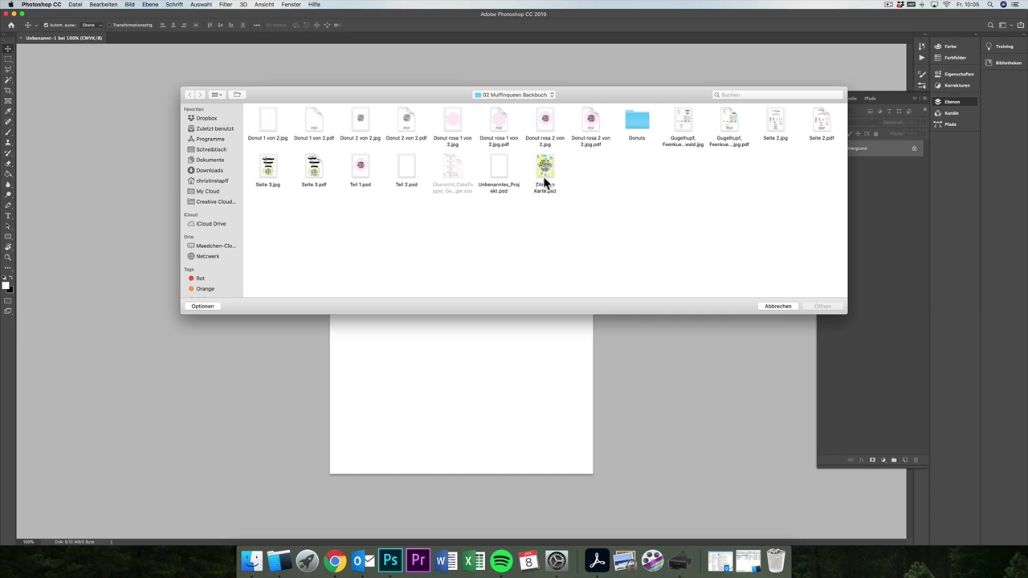
pyautogui.click(211, 149)
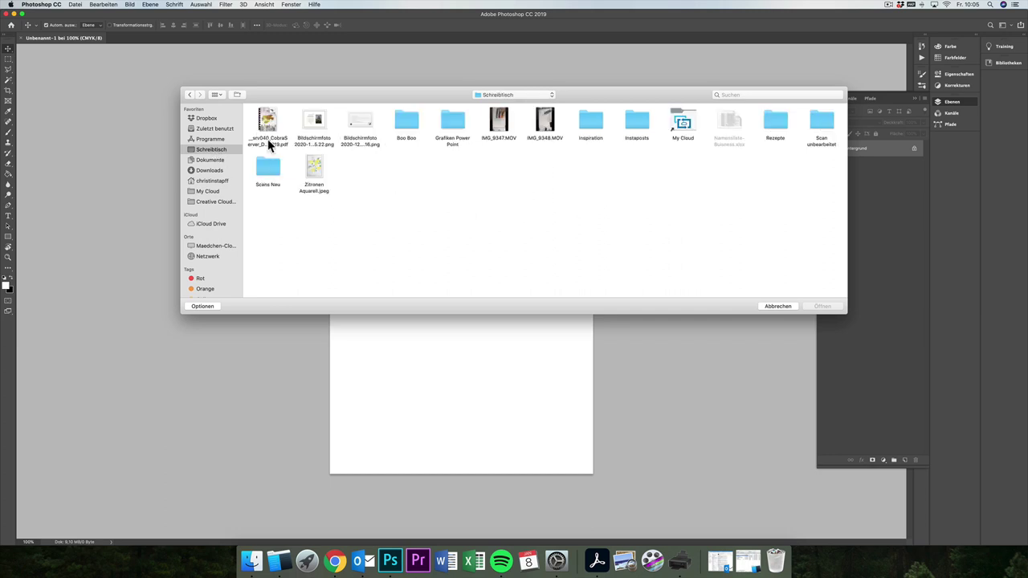
pyautogui.click(314, 169)
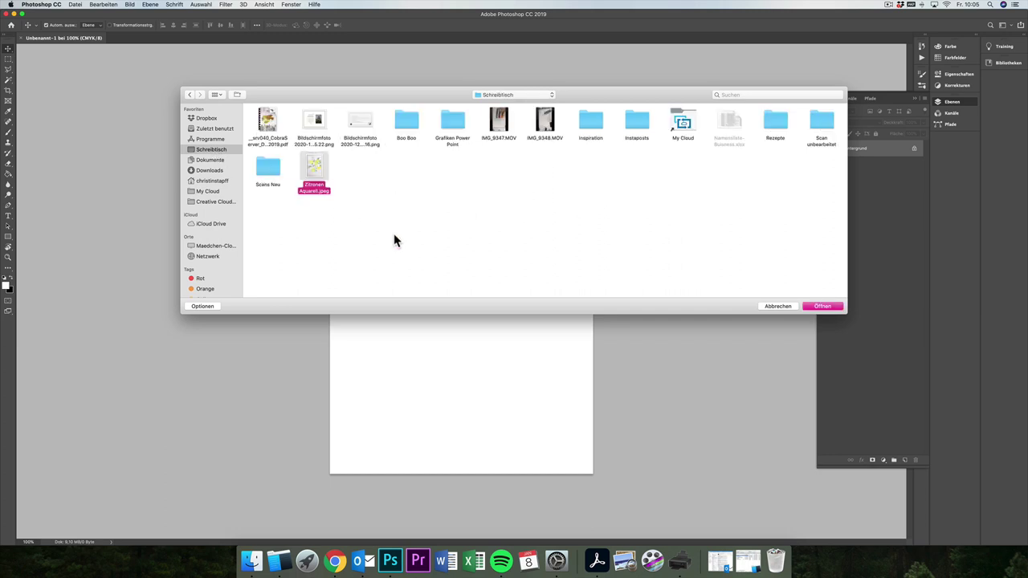
pyautogui.press('Return')
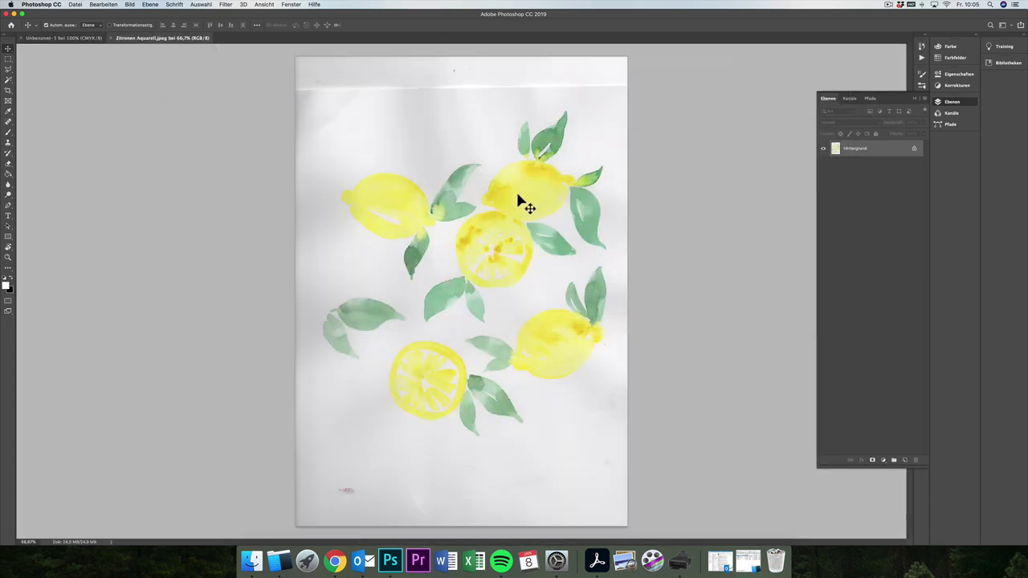
# Copy the lemon painting into the Unbenannt-1 document as a new layer and return to the scan document.
pyautogui.click(71, 39)
pyautogui.moveTo(443, 209); pyautogui.dragTo(486, 235)
pyautogui.click(167, 39)
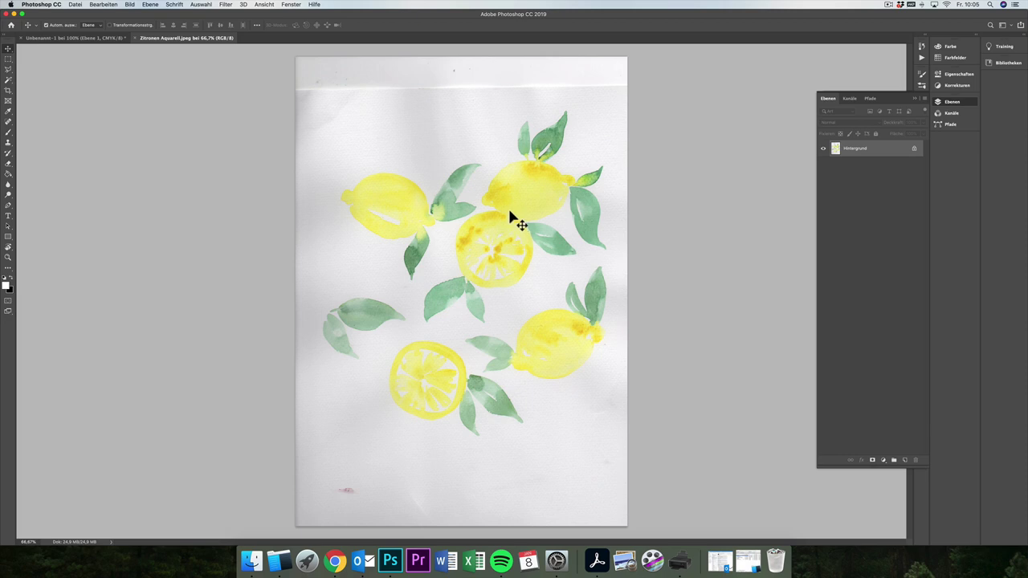
# Copy the lemon painting into the Unbenannt-1 document once more and delete the duplicate layer there.
pyautogui.moveTo(516, 220); pyautogui.dragTo(149, 68)
pyautogui.moveTo(473, 222); pyautogui.dragTo(523, 246)
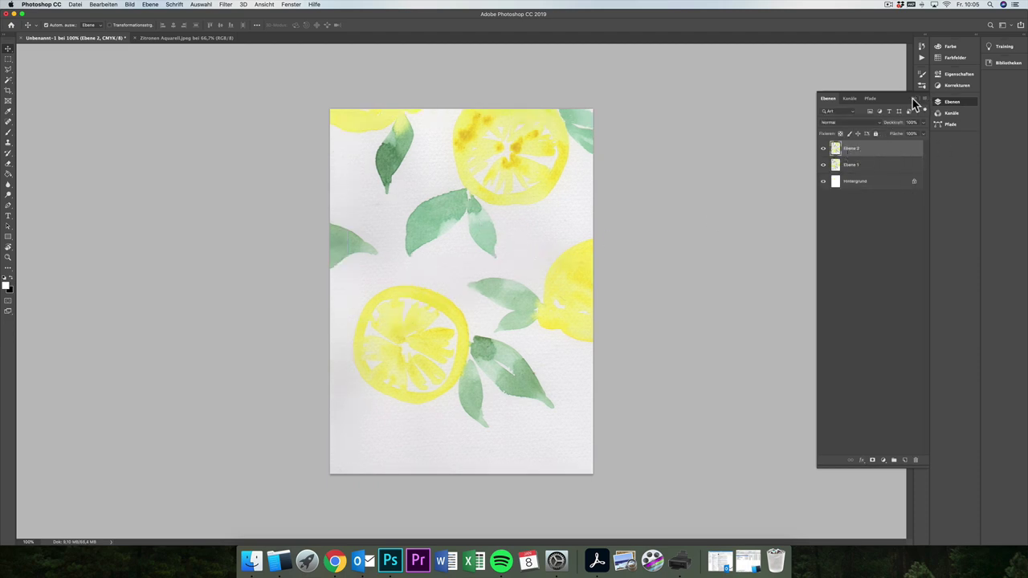
pyautogui.click(950, 102)
pyautogui.click(949, 102)
pyautogui.press('BackSpace')
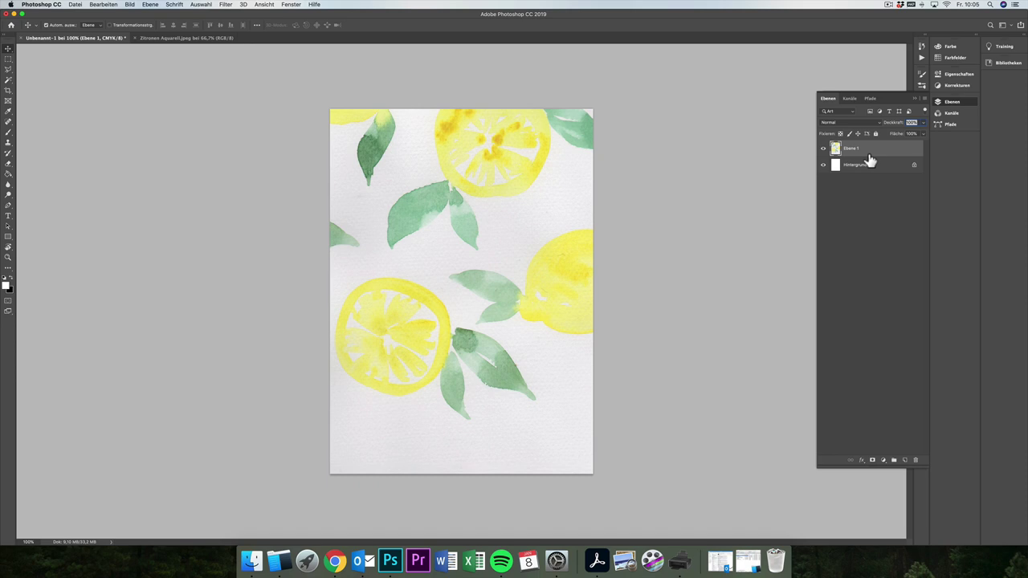
# Scale the painting layer proportionally to about 48 % and centre it so the whole painting fits inside the page.
pyautogui.press('super')
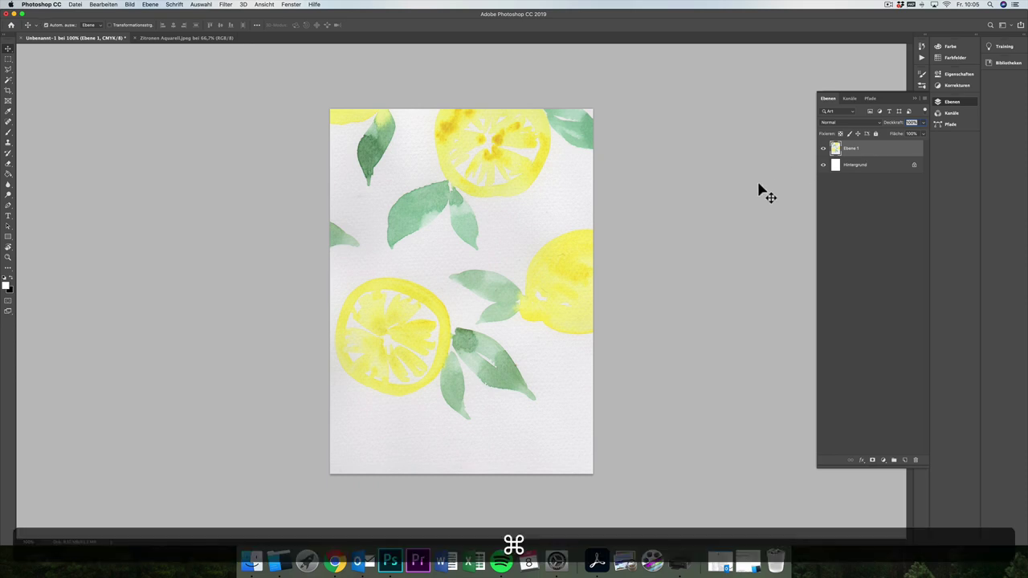
pyautogui.press('super+t')
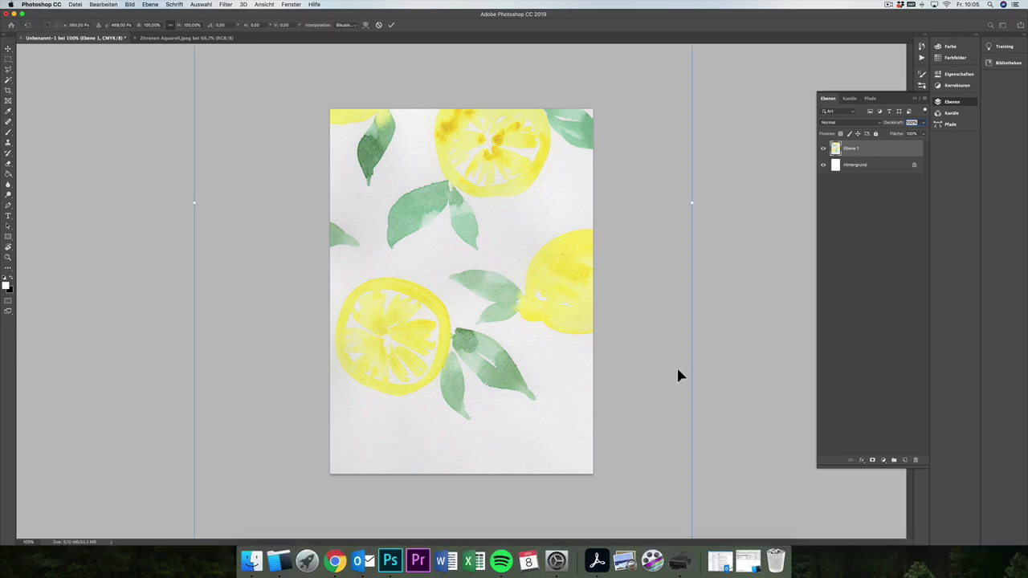
pyautogui.press('super+minus')
pyautogui.press('super+minus')
pyautogui.press('super+minus')
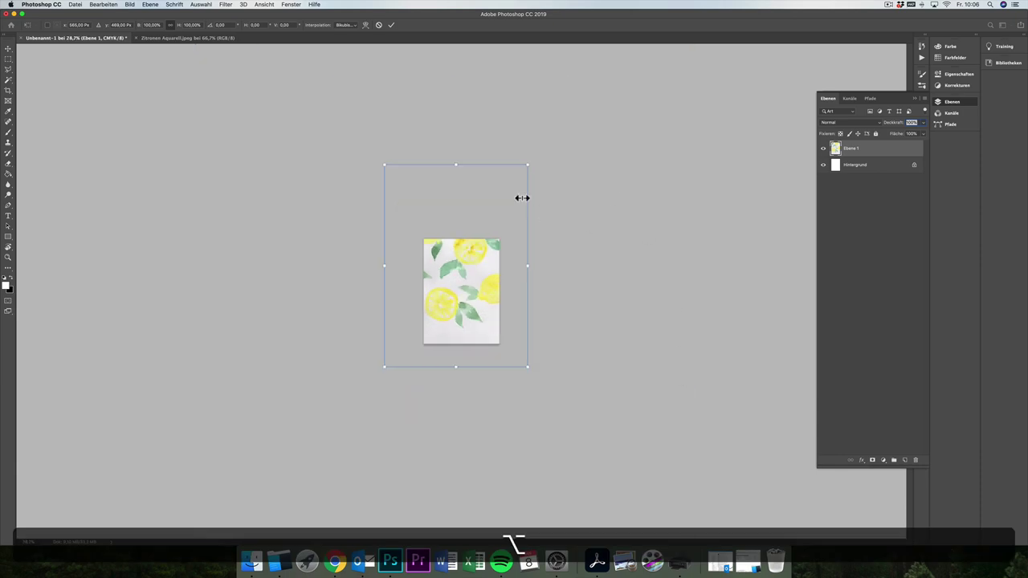
pyautogui.moveTo(528, 165); pyautogui.dragTo(483, 256)
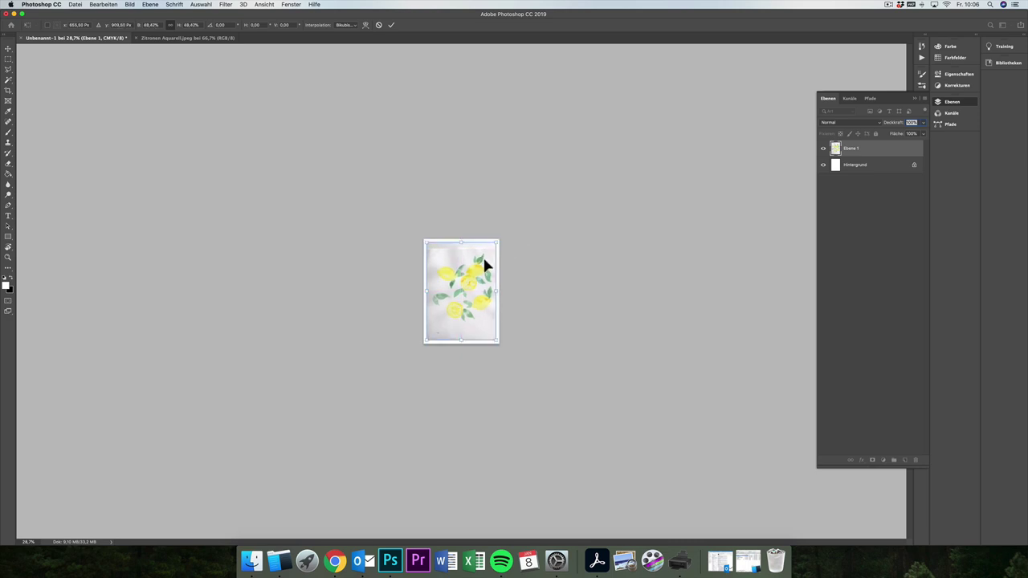
pyautogui.doubleClick(490, 266)
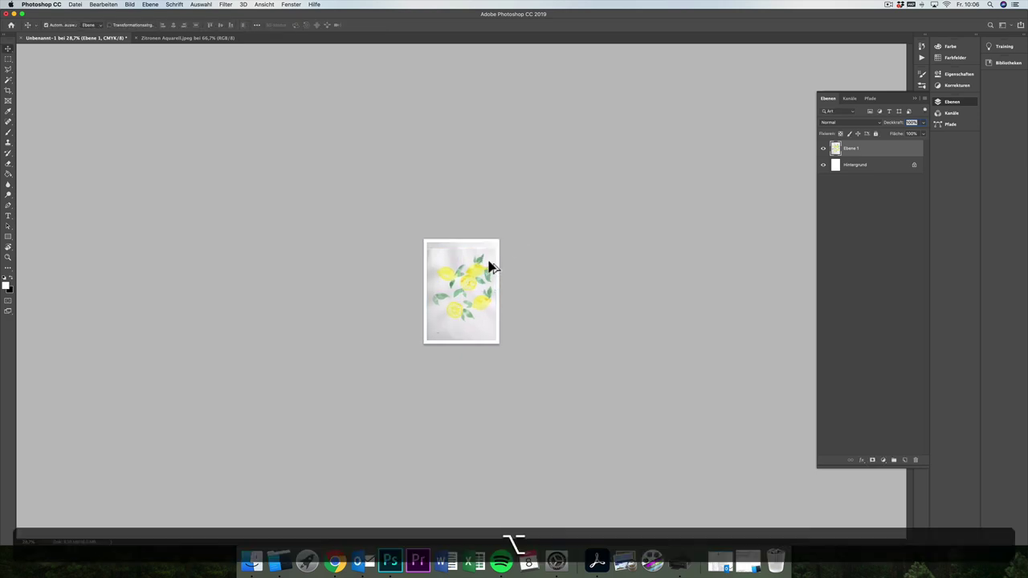
pyautogui.scroll(2, 493, 268)
pyautogui.scroll(1, 539, 250)
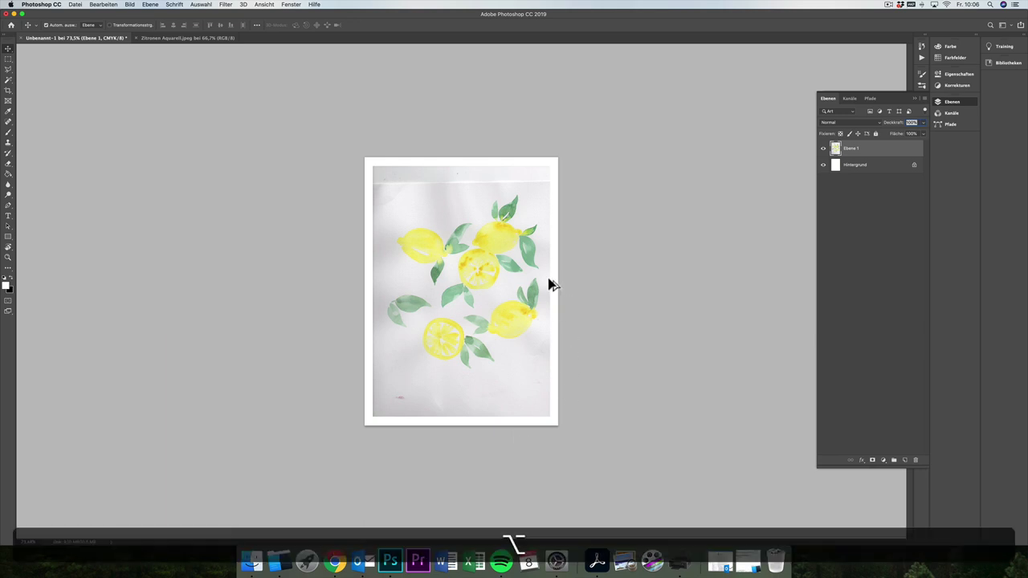
pyautogui.scroll(2, 551, 284)
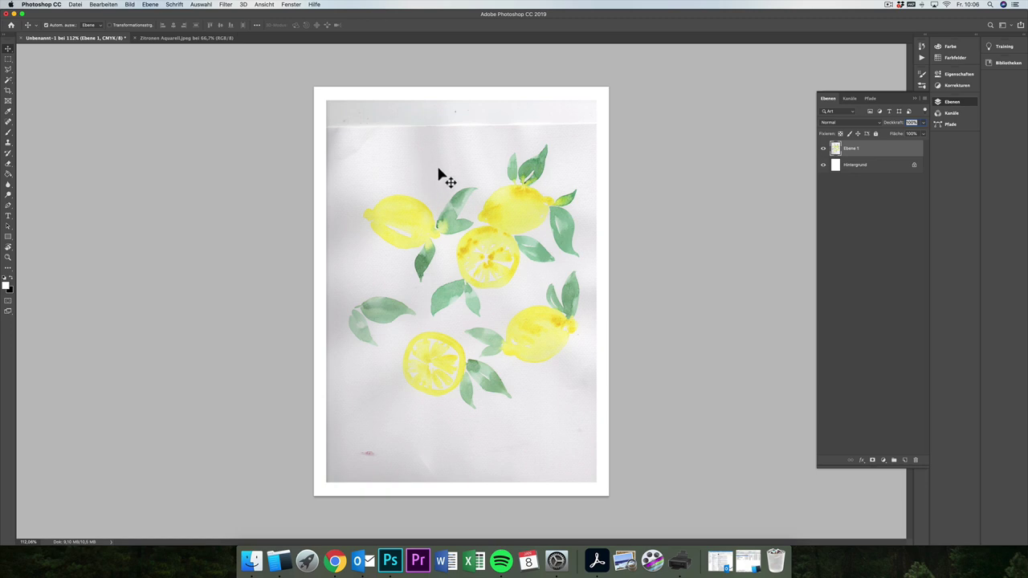
# Try removing the grey paper background with a Magic Wand selection at tolerance 100, and undo the deletion.
pyautogui.click(9, 82)
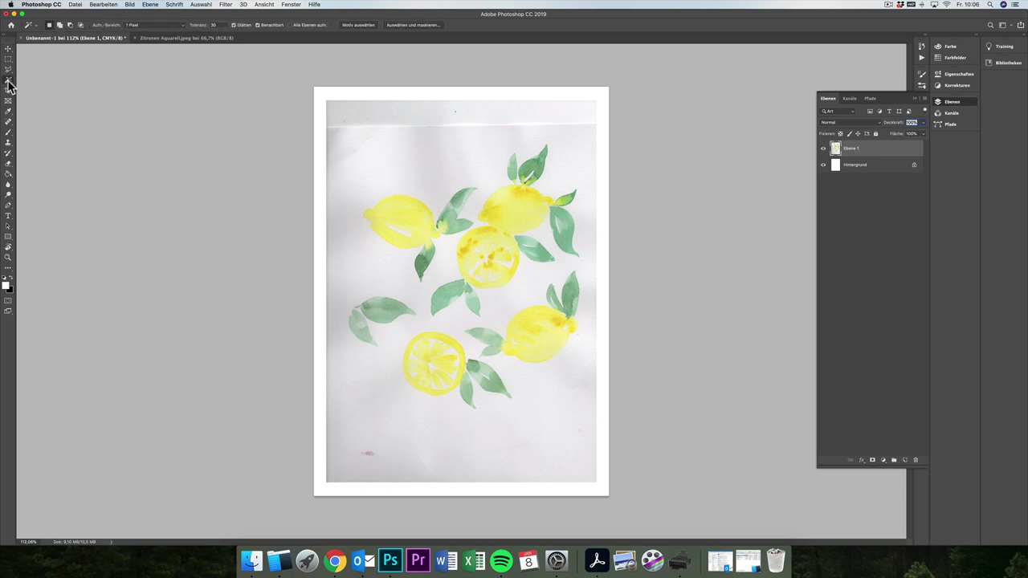
pyautogui.click(218, 25)
pyautogui.write('100')
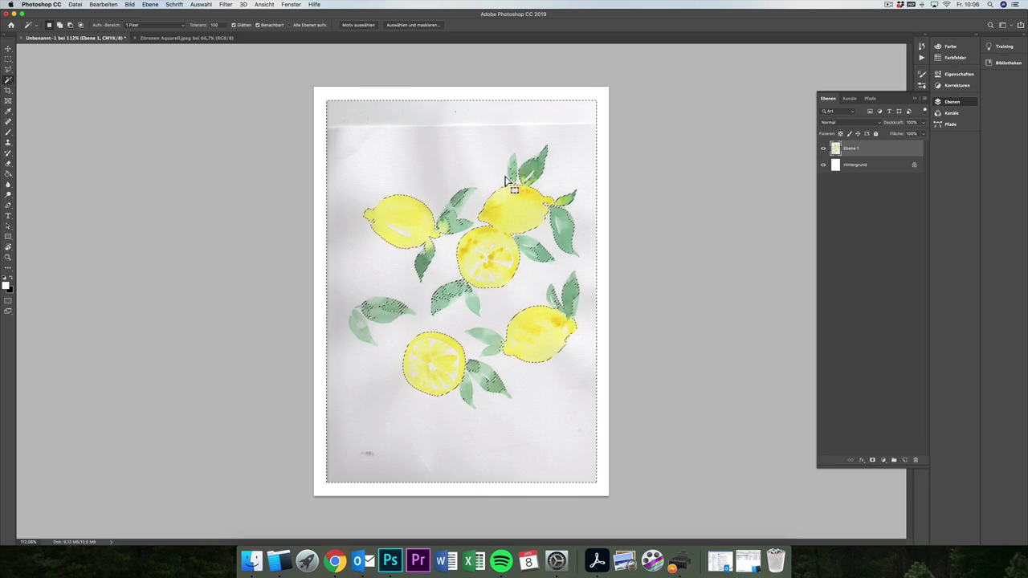
pyautogui.scroll(3, 539, 187)
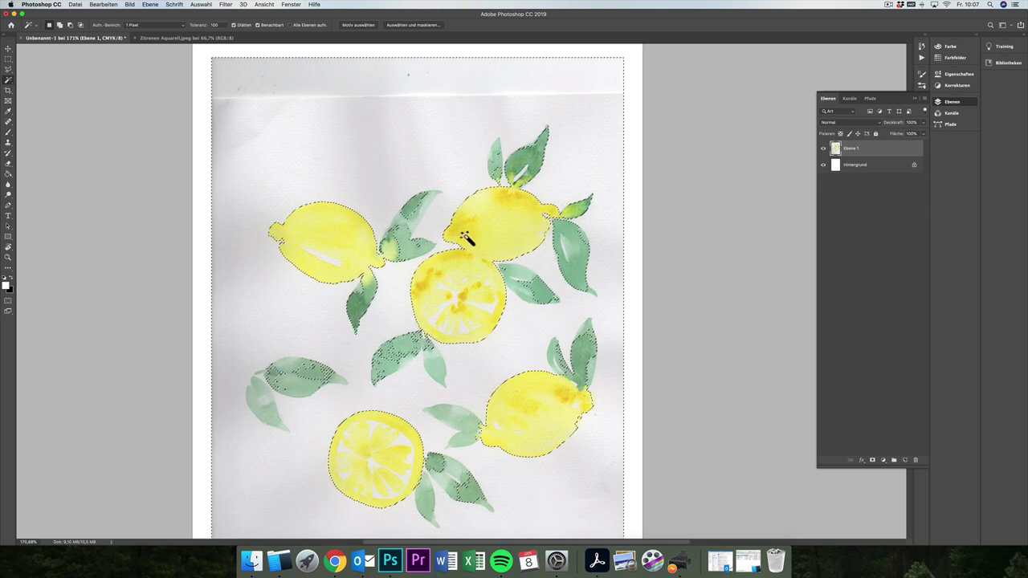
pyautogui.press('Delete')
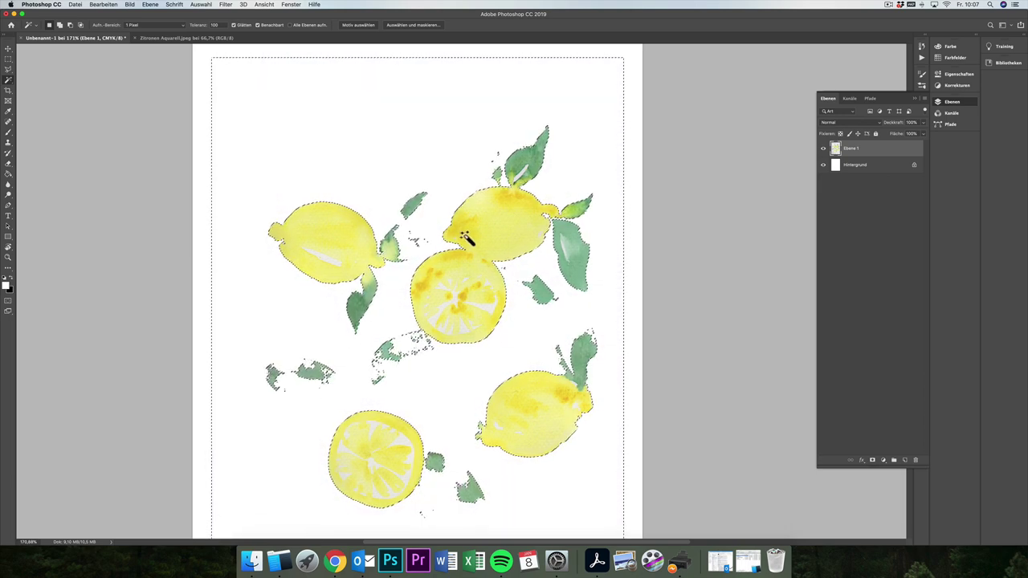
pyautogui.press('super+z')
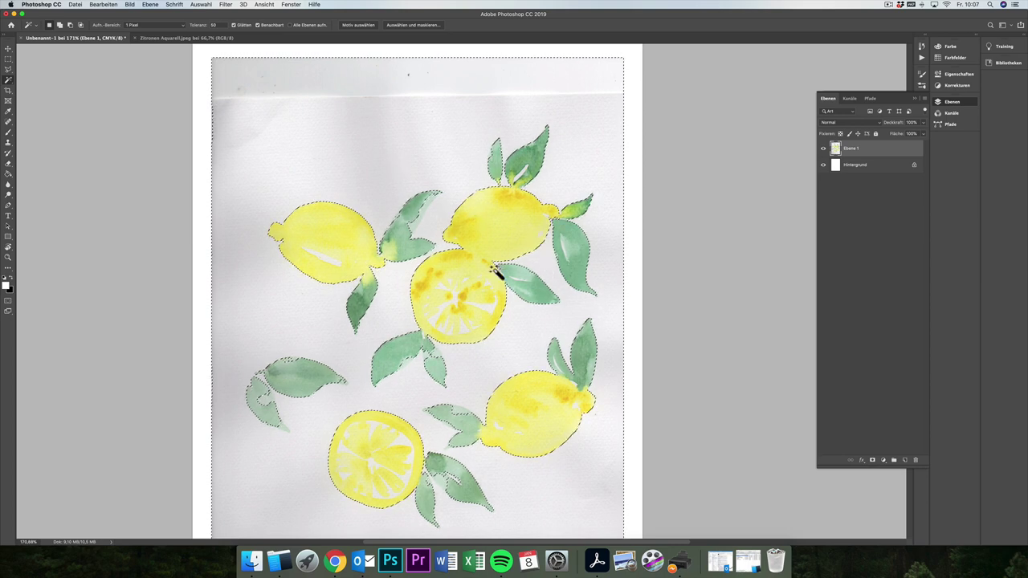
# Try removing the paper background with a Magic Wand selection at tolerance 50, and undo the deletion.
pyautogui.hscroll(-1, 401, 340)
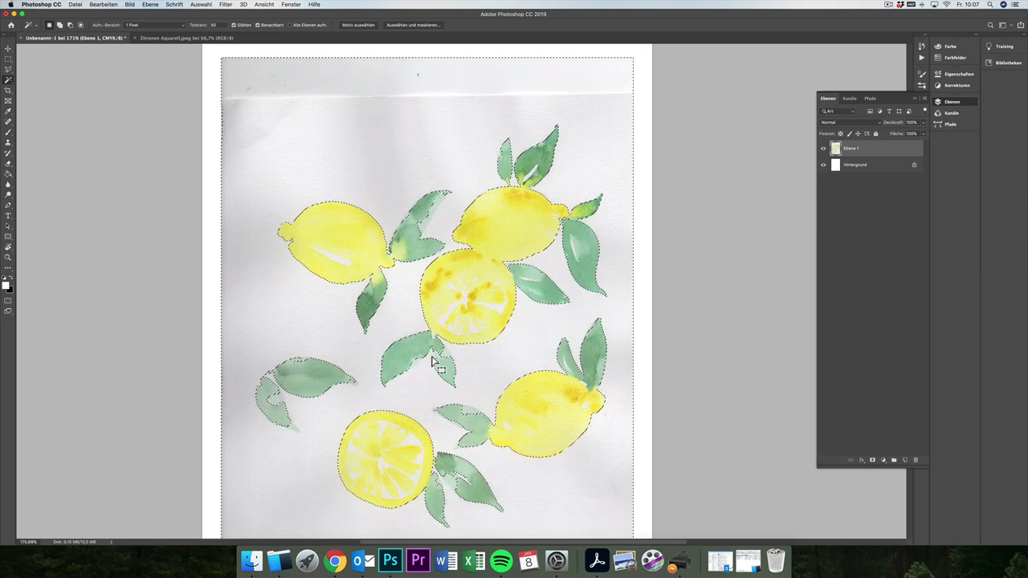
pyautogui.scroll(-1, 442, 355)
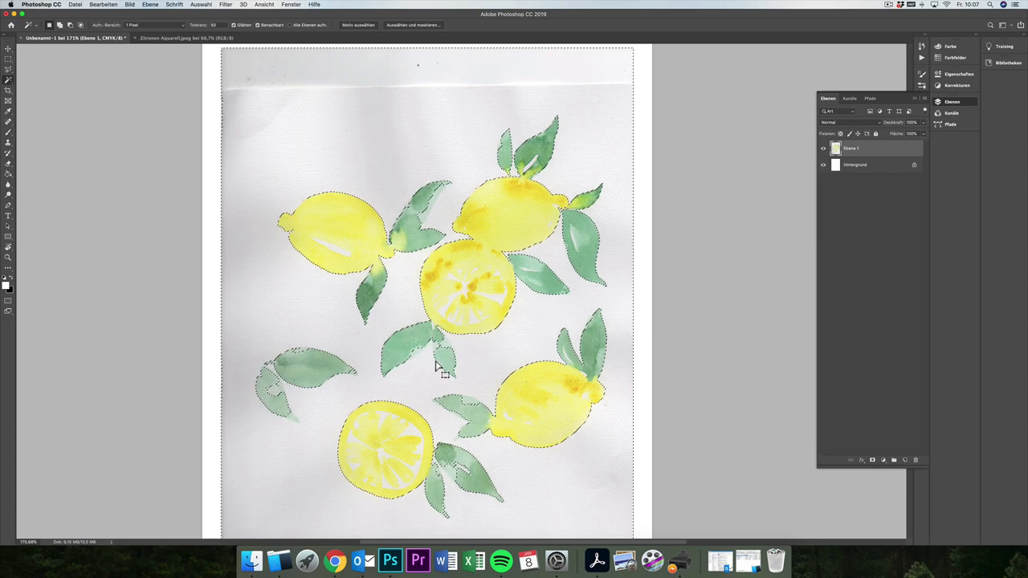
pyautogui.press('Delete')
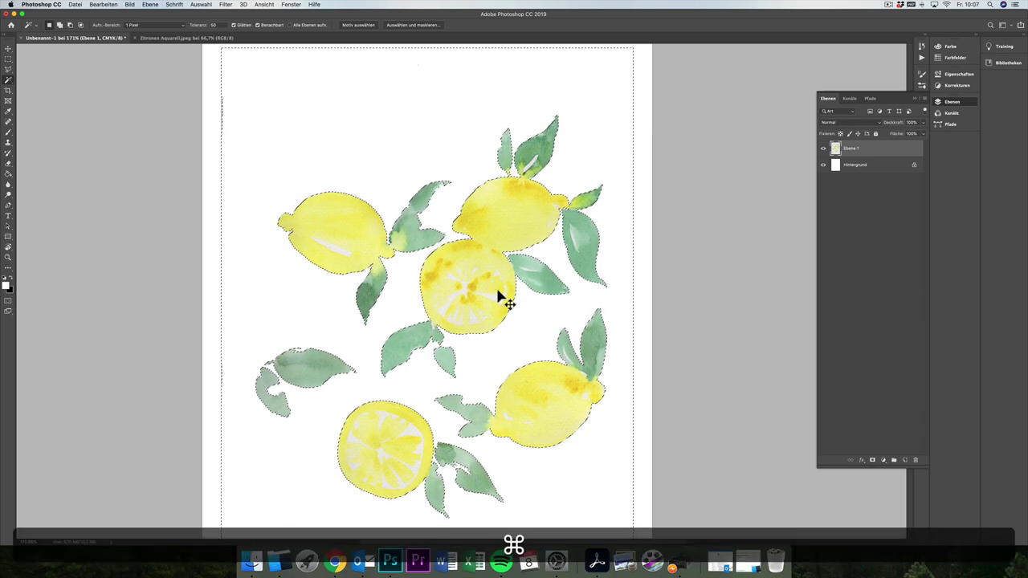
pyautogui.press('super+z')
# Set the Magic Wand tolerance to 30, select the paper background around the lemons and delete it.
pyautogui.click(219, 24)
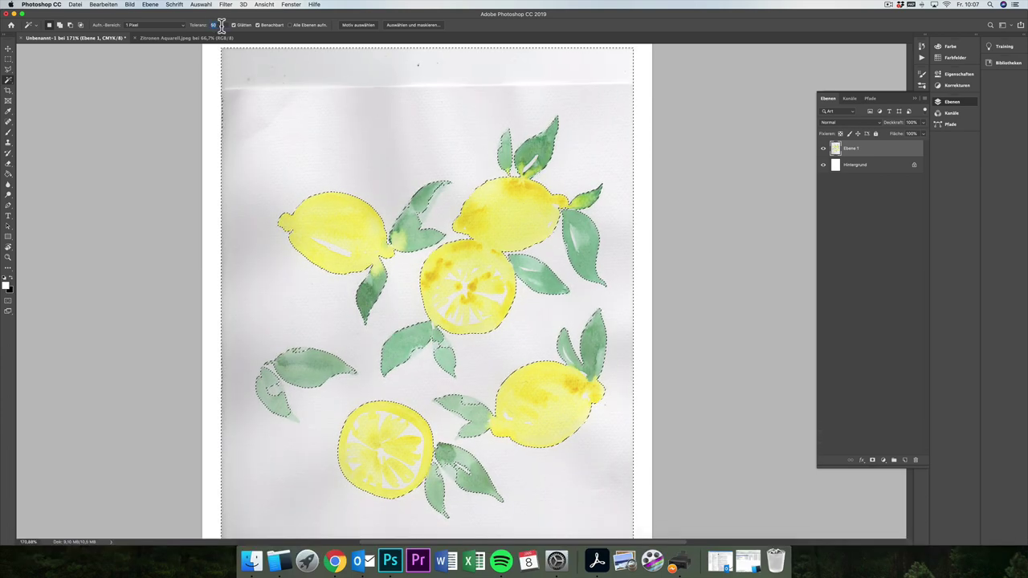
pyautogui.press('BackSpace')
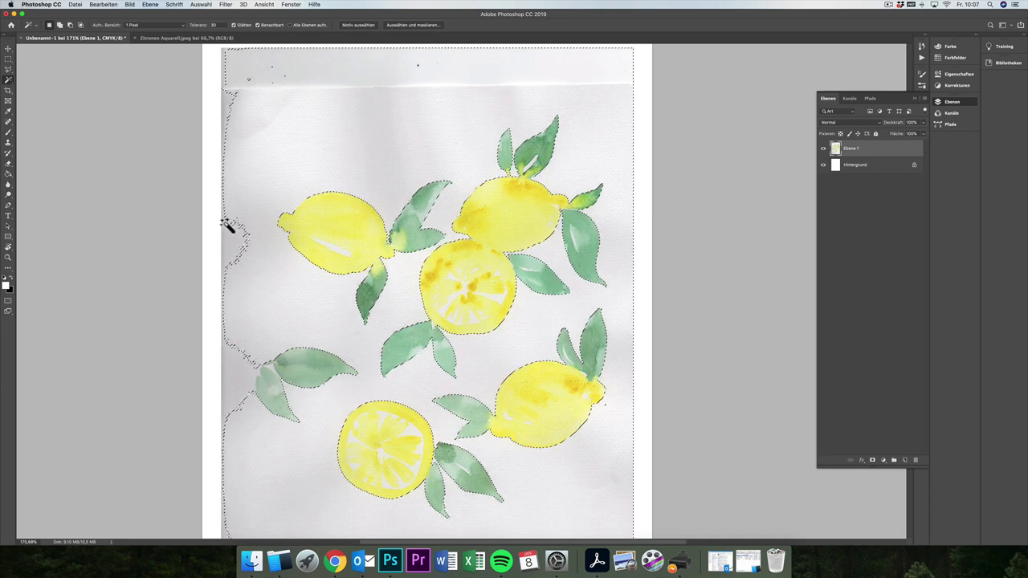
pyautogui.press('Delete')
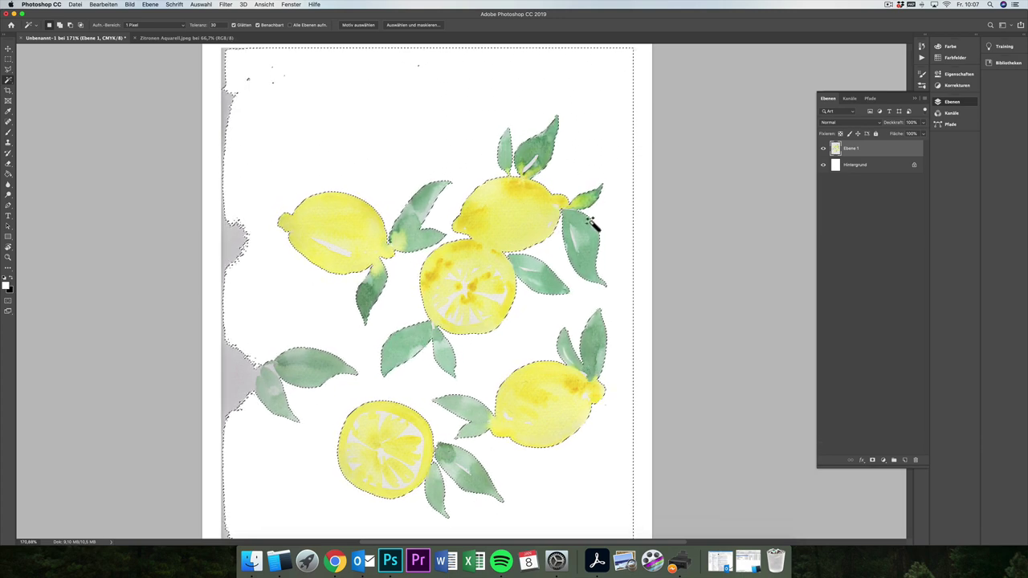
# Examine the whole painting layer for leftover grey paper areas and specks and for damage to the leaves.
pyautogui.scroll(3, 590, 247)
pyautogui.scroll(-2, 592, 248)
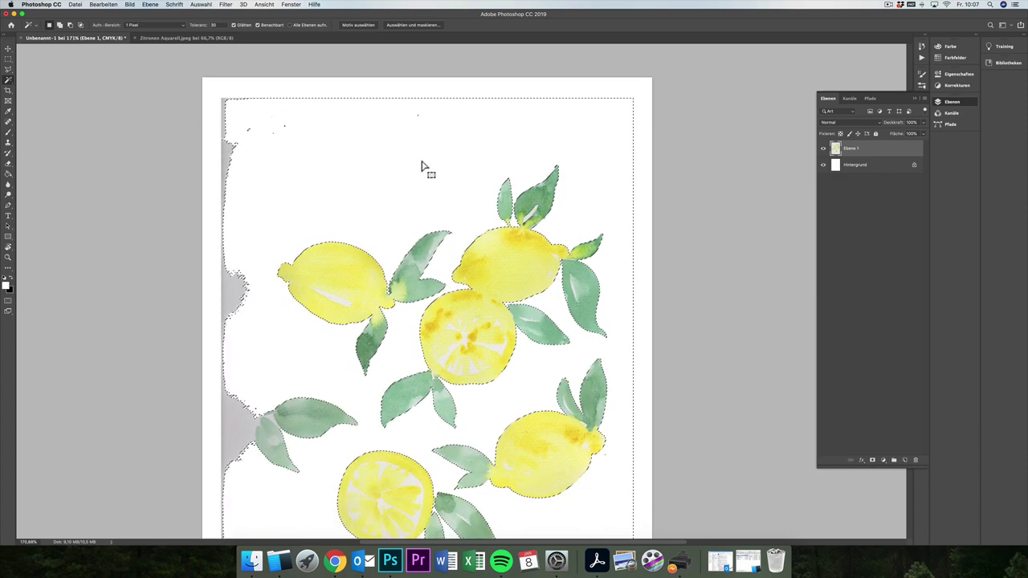
pyautogui.scroll(-1, 427, 172)
pyautogui.scroll(-3, 428, 174)
pyautogui.scroll(5, 428, 174)
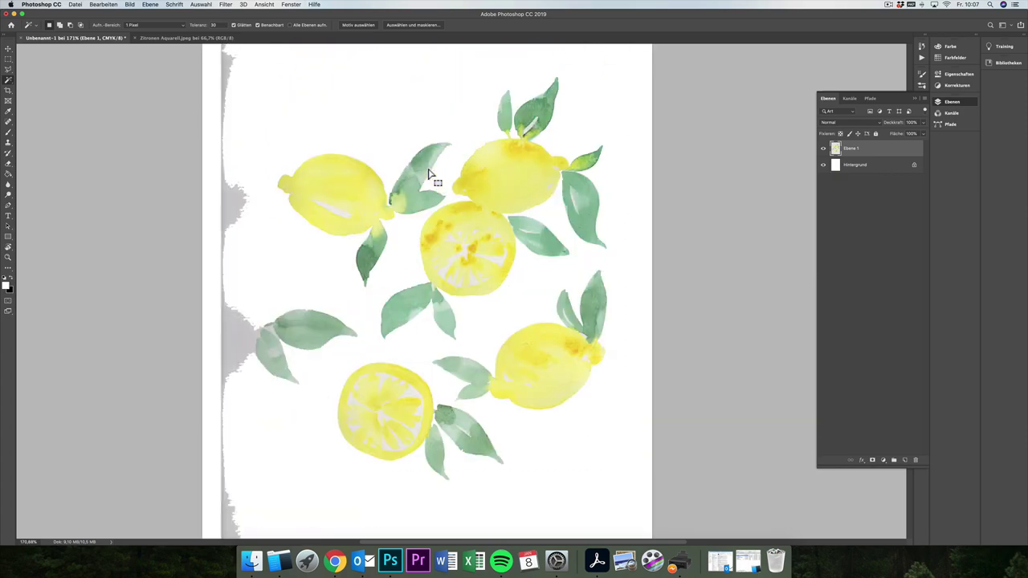
pyautogui.scroll(-4, 428, 174)
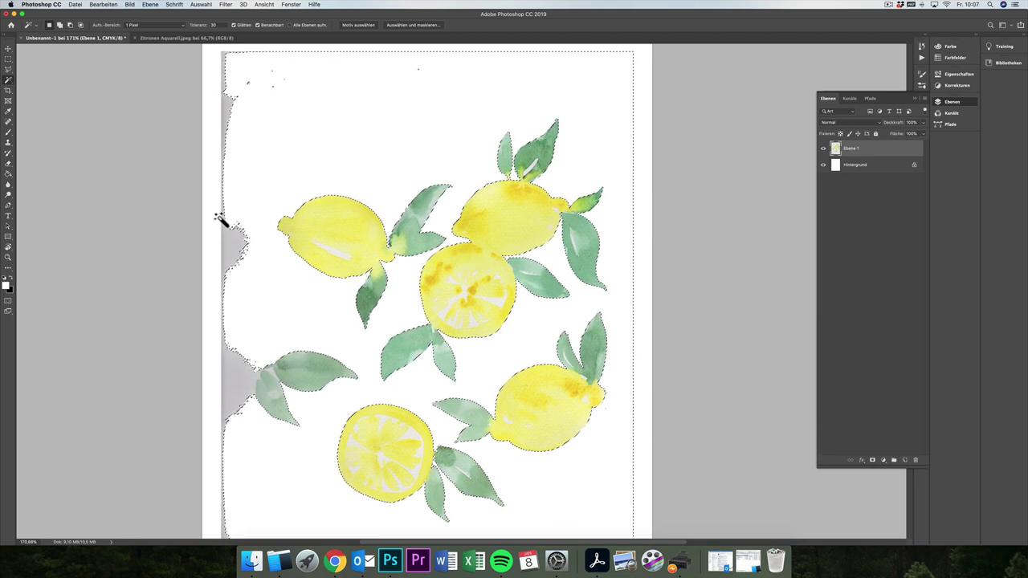
pyautogui.scroll(1, 248, 193)
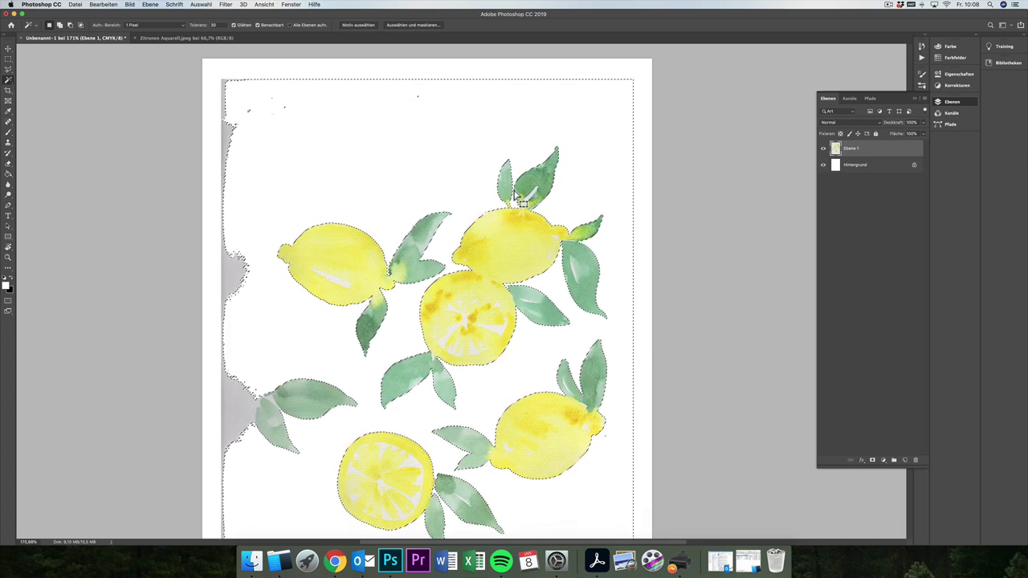
pyautogui.scroll(-3, 563, 367)
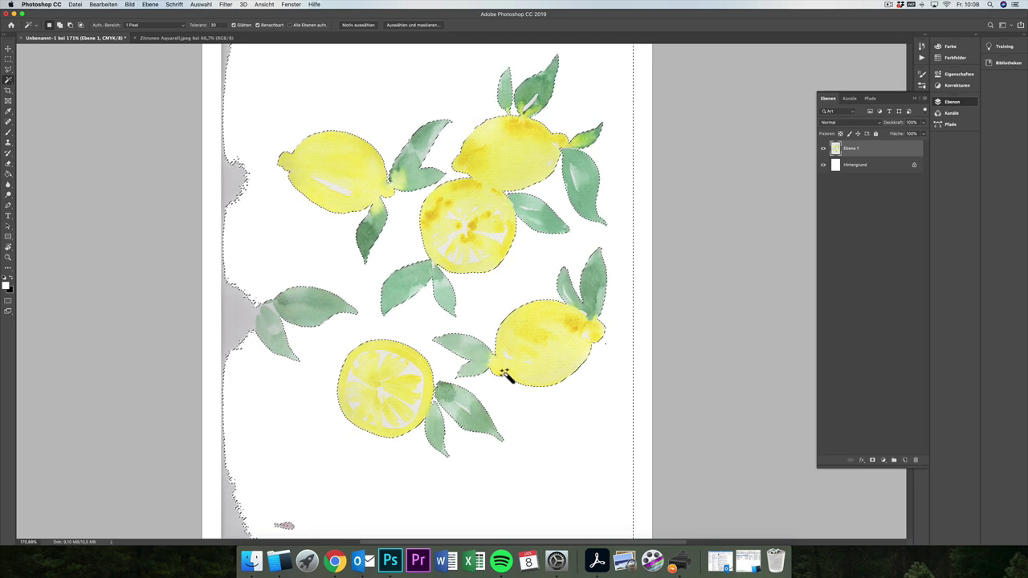
# Deselect the background and erase the leftover specks above the lemons with the Eraser.
pyautogui.press('super+d')
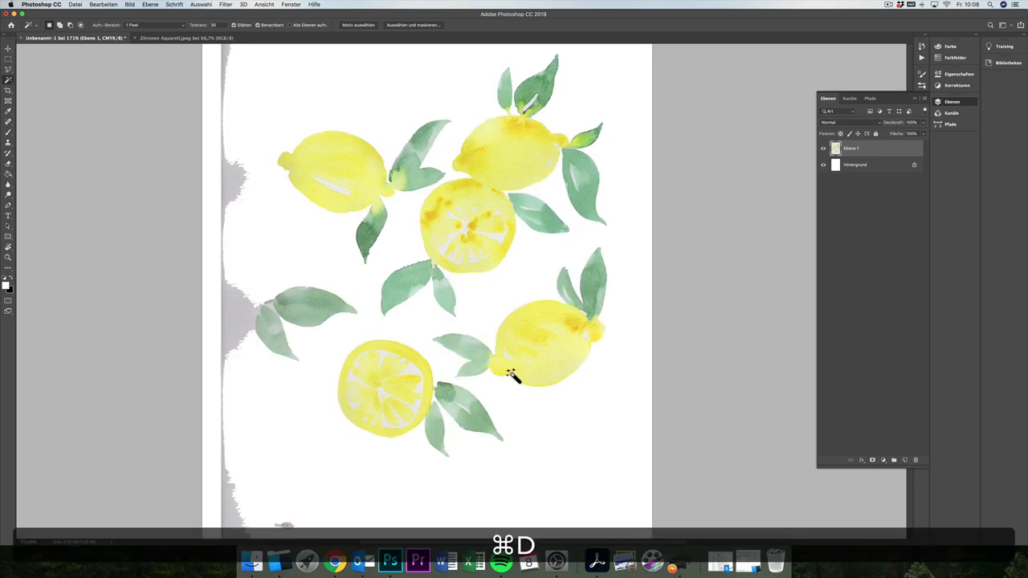
pyautogui.scroll(2, 514, 374)
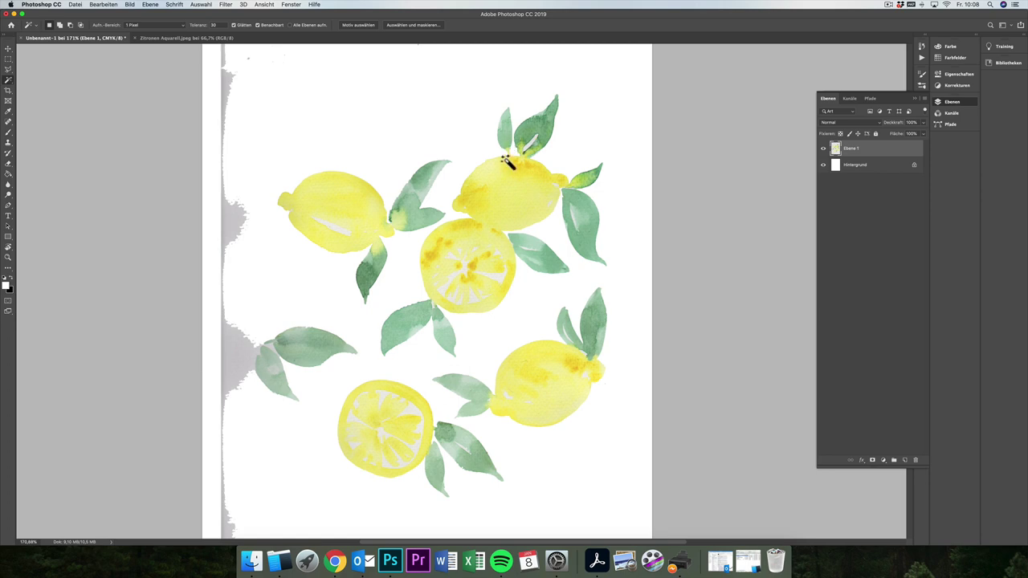
pyautogui.scroll(3, 511, 170)
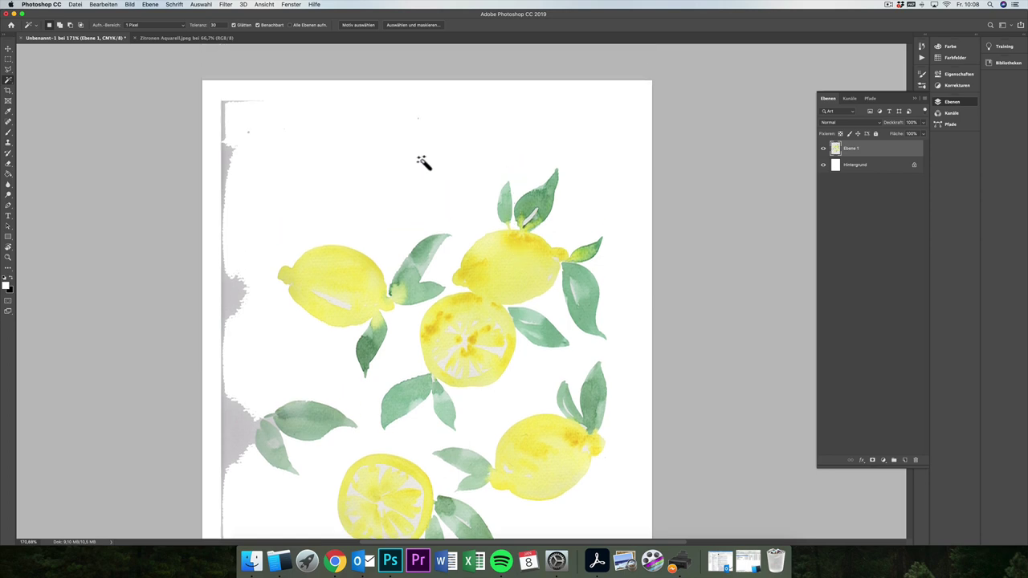
pyautogui.press('e')
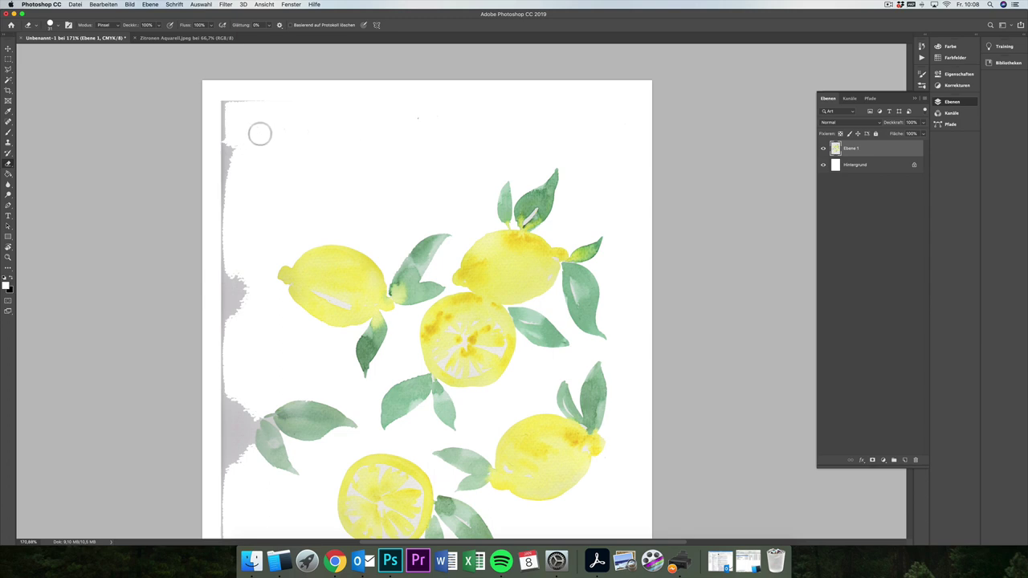
pyautogui.moveTo(260, 134)
pyautogui.mouseDown()
pyautogui.moveTo(447, 115)
pyautogui.moveTo(393, 107)
pyautogui.mouseUp()
# Enlarge the eraser to 124 px and erase the grey paper remains along the painting's left and lower edges.
pyautogui.rightClick(293, 149)
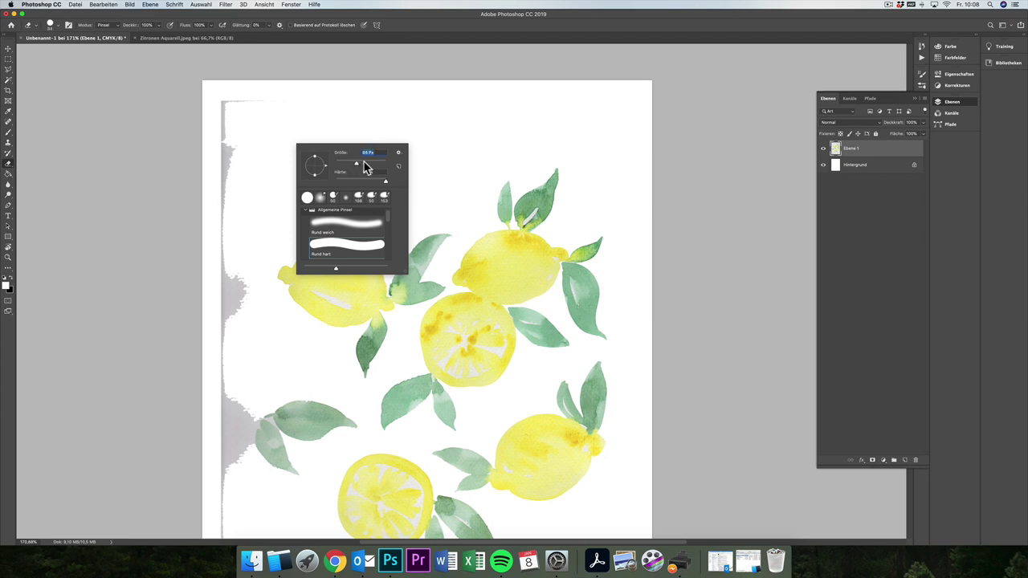
pyautogui.moveTo(366, 166)
pyautogui.mouseDown()
pyautogui.moveTo(346, 165)
pyautogui.moveTo(366, 169)
pyautogui.moveTo(356, 167)
pyautogui.mouseUp()
pyautogui.moveTo(252, 115)
pyautogui.mouseDown()
pyautogui.moveTo(271, 110)
pyautogui.moveTo(228, 108)
pyautogui.moveTo(221, 232)
pyautogui.moveTo(236, 213)
pyautogui.mouseUp()
pyautogui.scroll(-5, 236, 213)
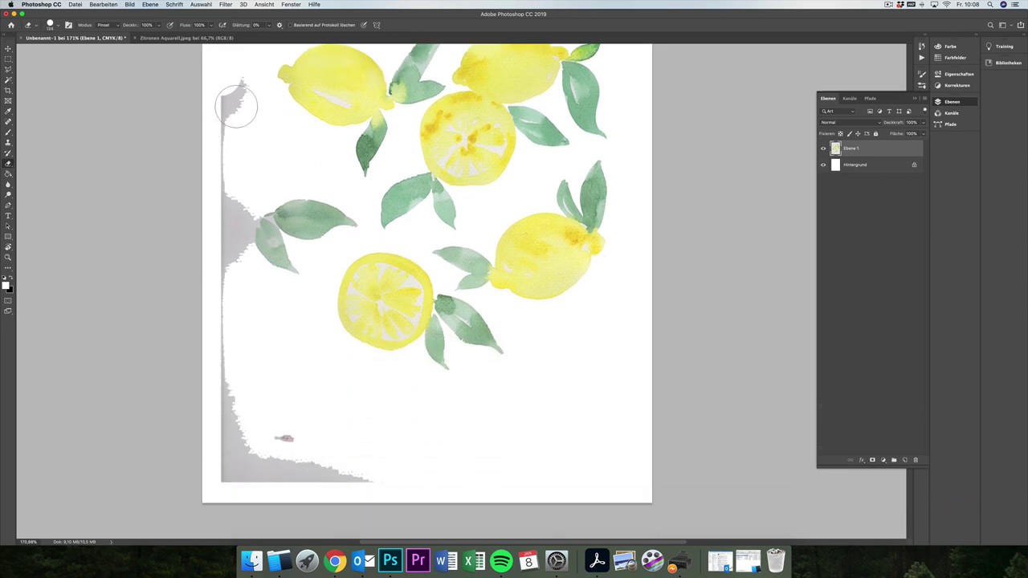
pyautogui.moveTo(233, 64)
pyautogui.mouseDown()
pyautogui.moveTo(221, 189)
pyautogui.moveTo(233, 213)
pyautogui.moveTo(238, 301)
pyautogui.moveTo(233, 487)
pyautogui.moveTo(351, 480)
pyautogui.moveTo(251, 453)
pyautogui.moveTo(358, 436)
pyautogui.mouseUp()
pyautogui.scroll(3, 413, 286)
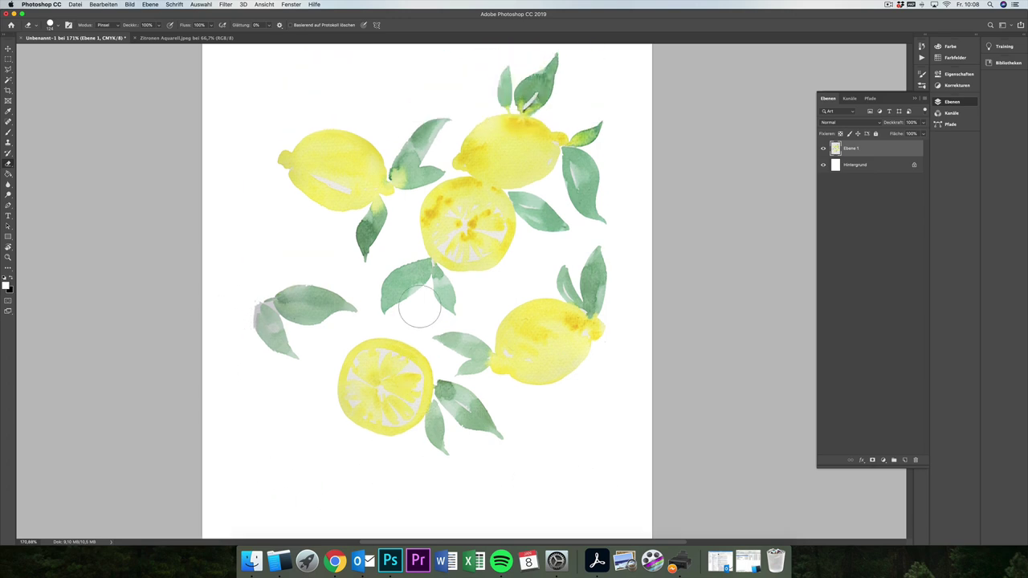
# Remove the grey paper remains around the pale leaf pair at the painting's left with the Magic Wand and clear the selection.
pyautogui.scroll(1, 298, 344)
pyautogui.scroll(5, 310, 332)
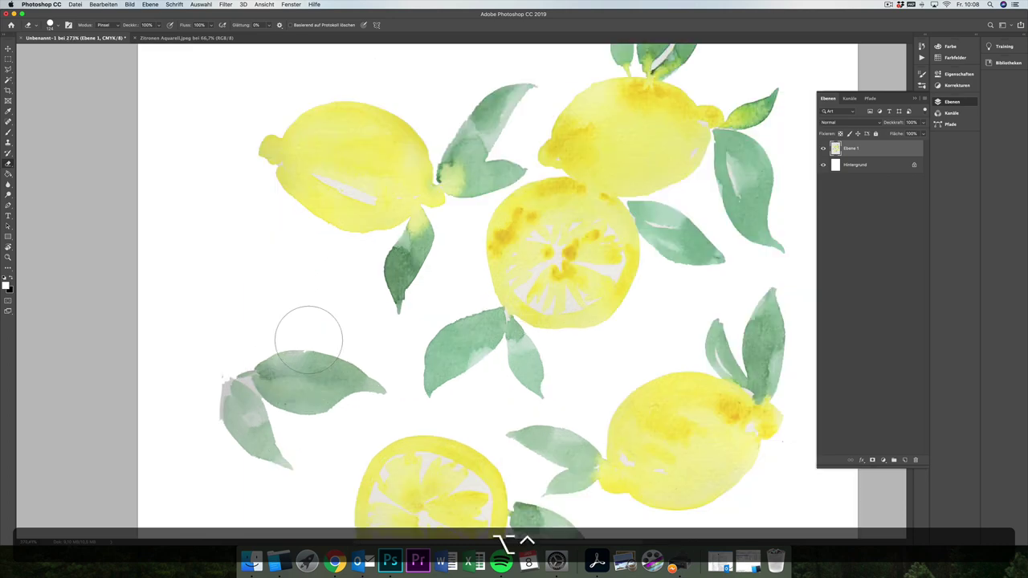
pyautogui.scroll(-2, 272, 331)
pyautogui.hscroll(1, 272, 331)
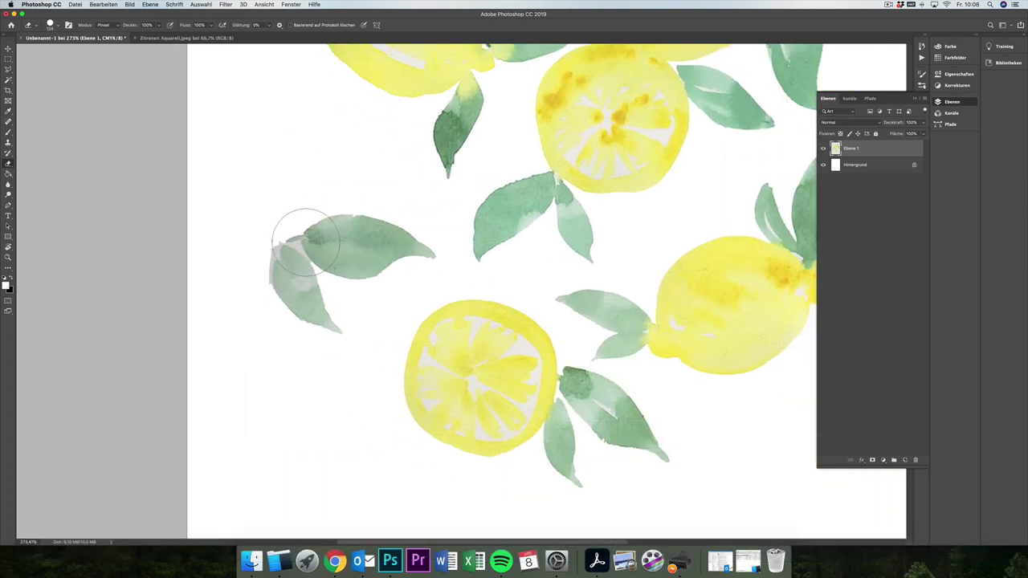
pyautogui.press('w')
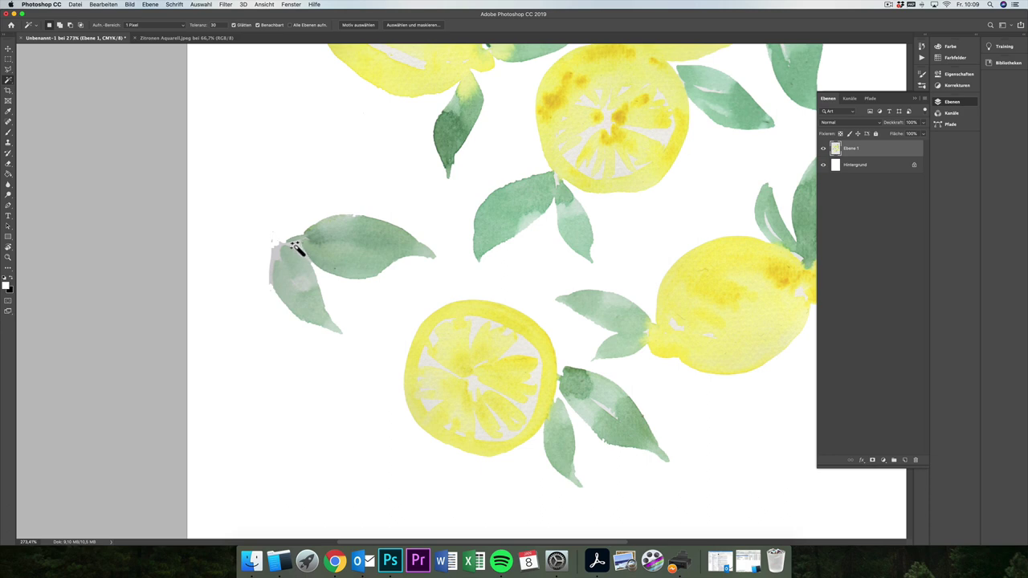
pyautogui.click(278, 257)
pyautogui.click(277, 257)
pyautogui.press('super+d')
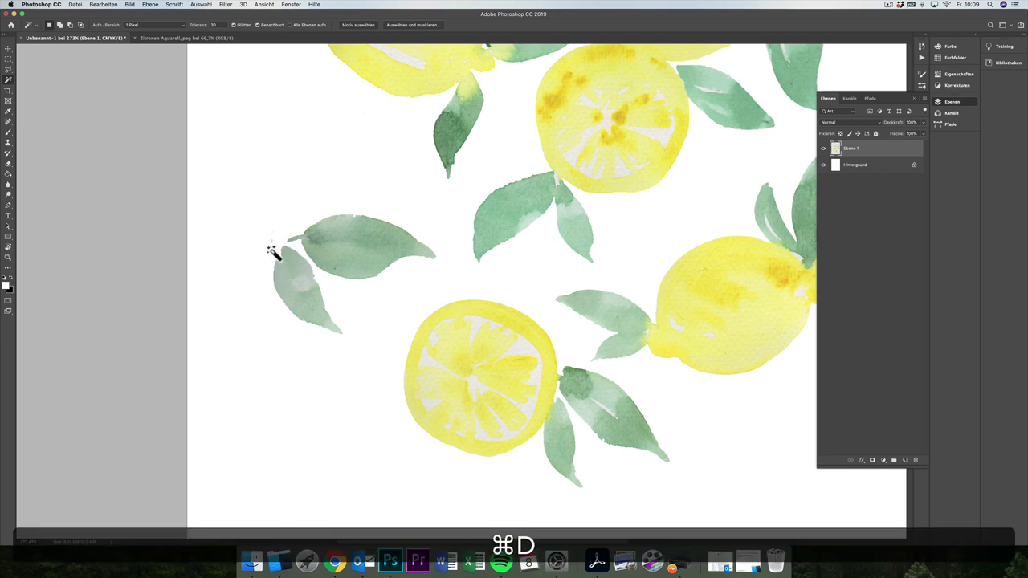
# Reduce the eraser size and erase the leftover speck above the pale leaf pair at the painting's left.
pyautogui.press('e')
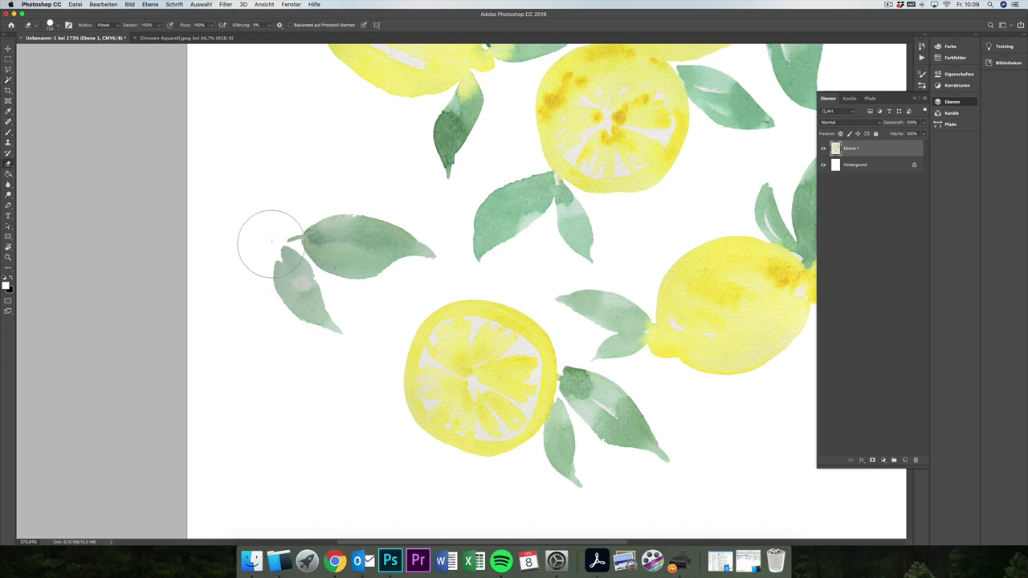
pyautogui.keyDown('ctrl'); pyautogui.click(257, 224); pyautogui.keyUp('ctrl')
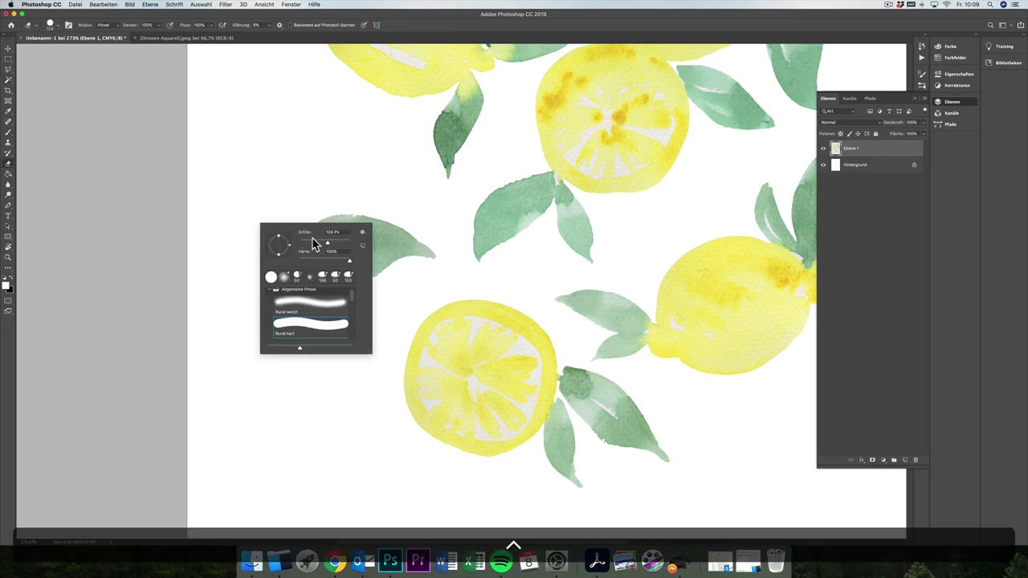
pyautogui.click(272, 214)
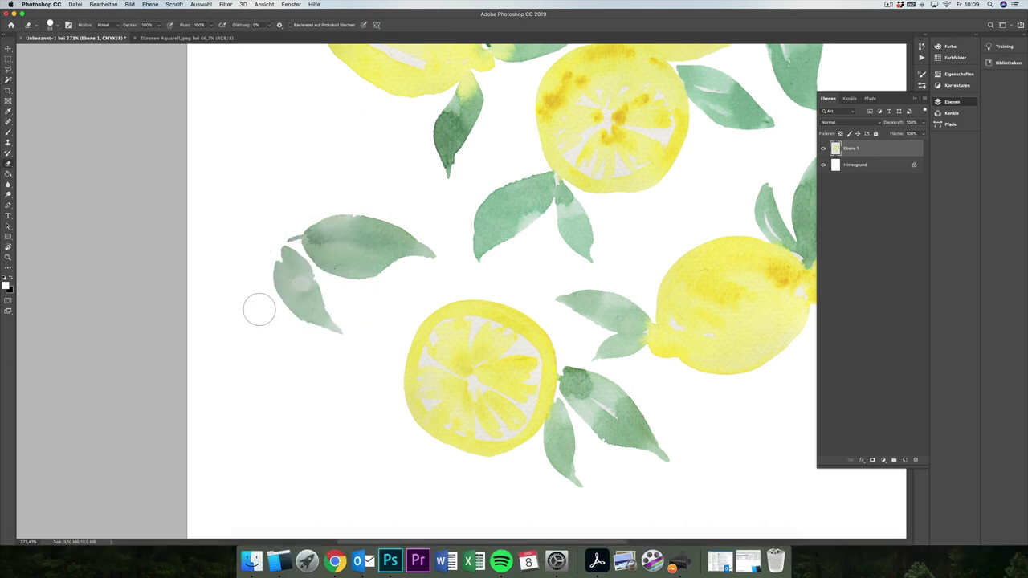
pyautogui.scroll(-6, 326, 212)
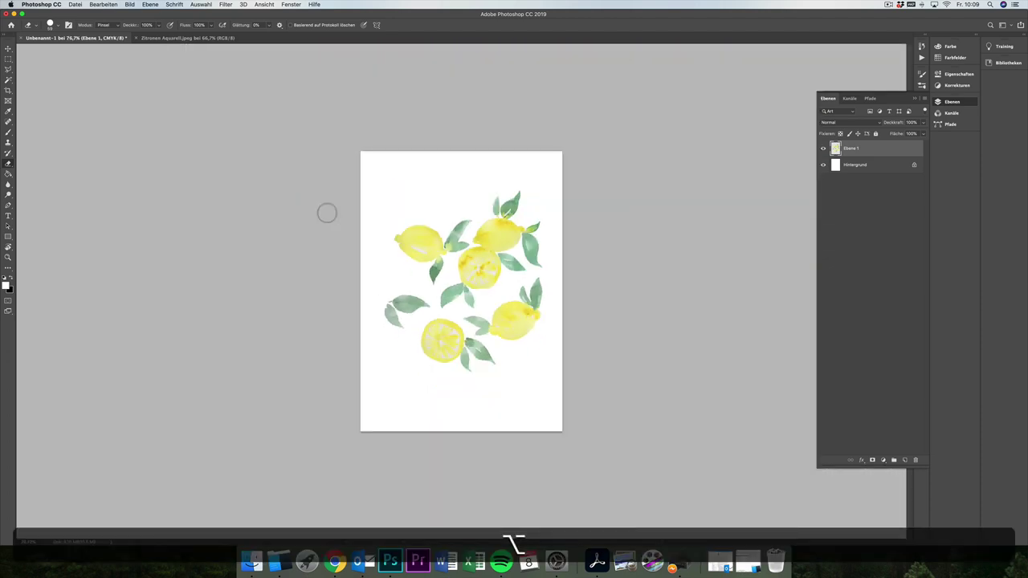
pyautogui.scroll(3, 326, 213)
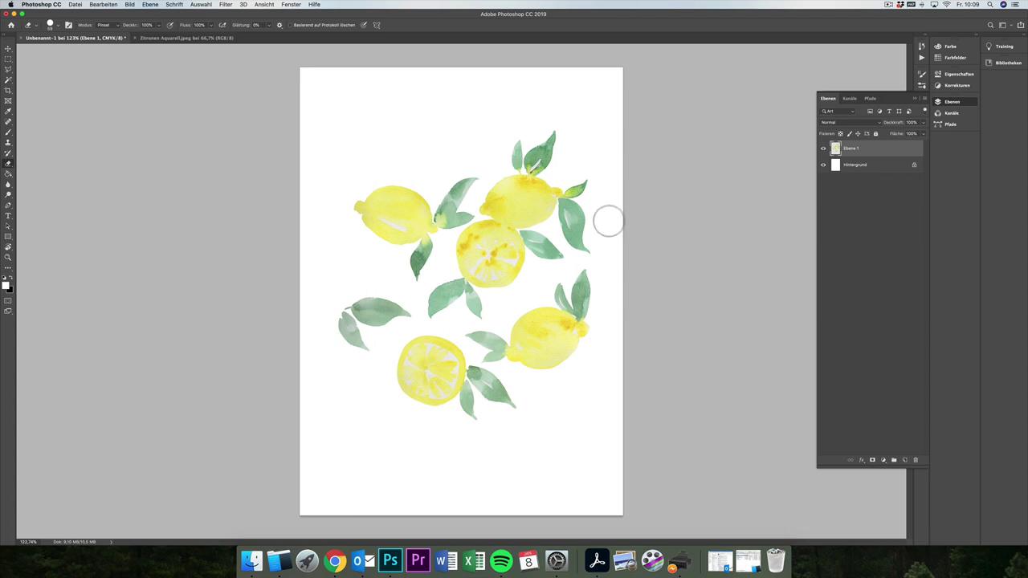
# Unlock the white background layer and hide it briefly to check the cut-out lemons against transparency.
pyautogui.click(914, 168)
pyautogui.click(822, 166)
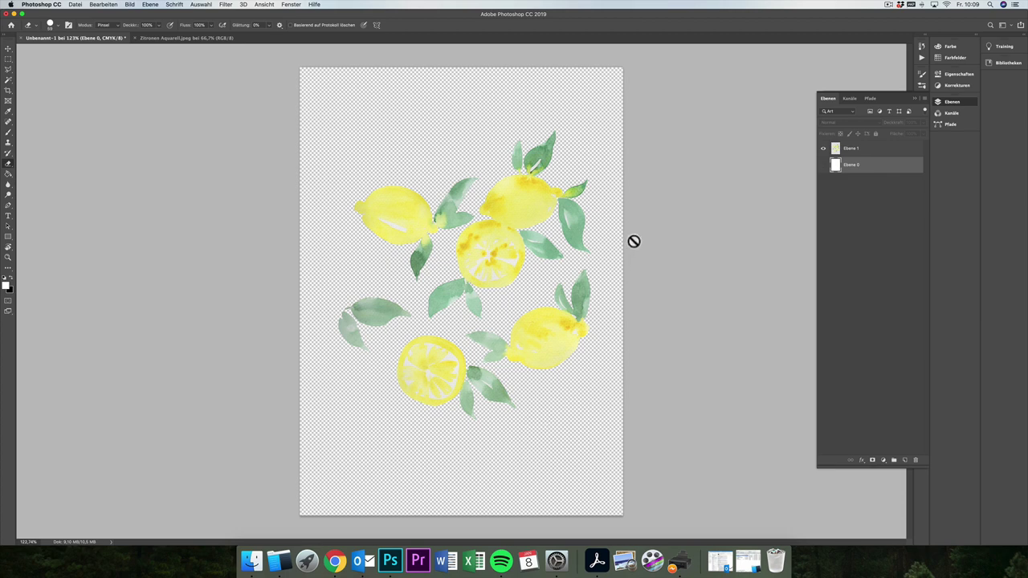
pyautogui.click(823, 166)
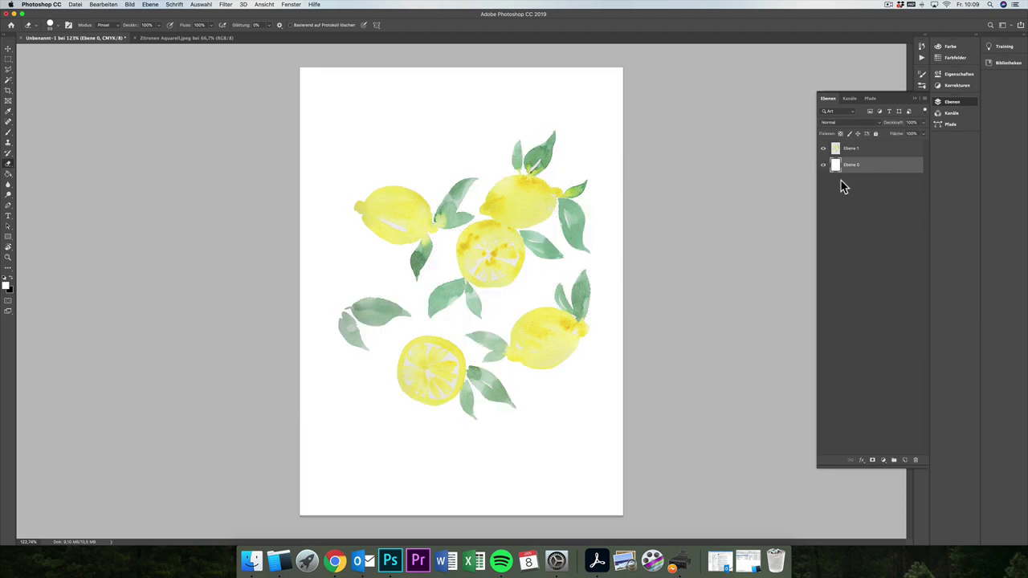
# Add a new layer between the lemons and the white layer and set the foreground colour to ochre #e2af34.
pyautogui.click(903, 461)
pyautogui.click(8, 291)
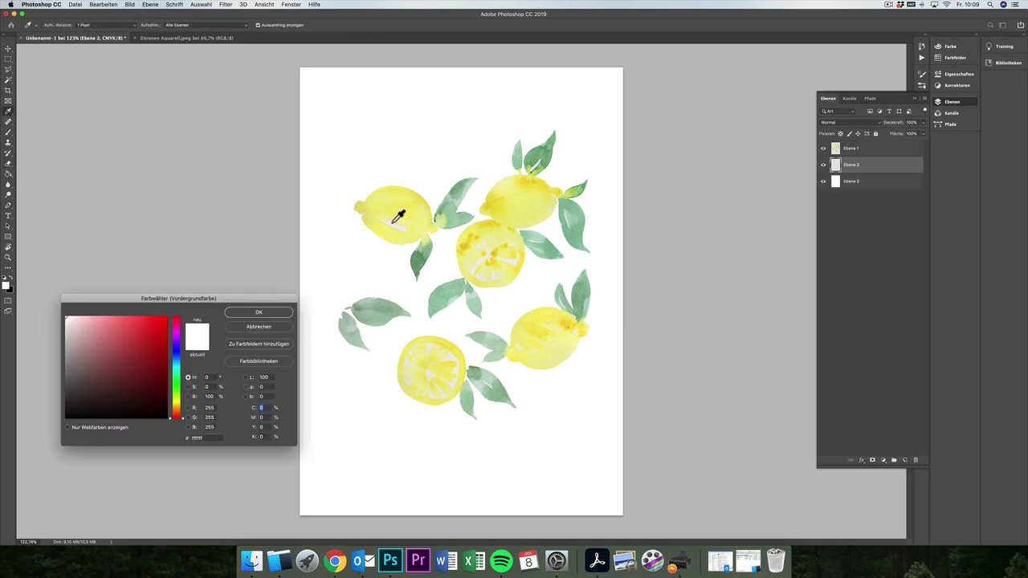
pyautogui.click(424, 207)
pyautogui.click(133, 341)
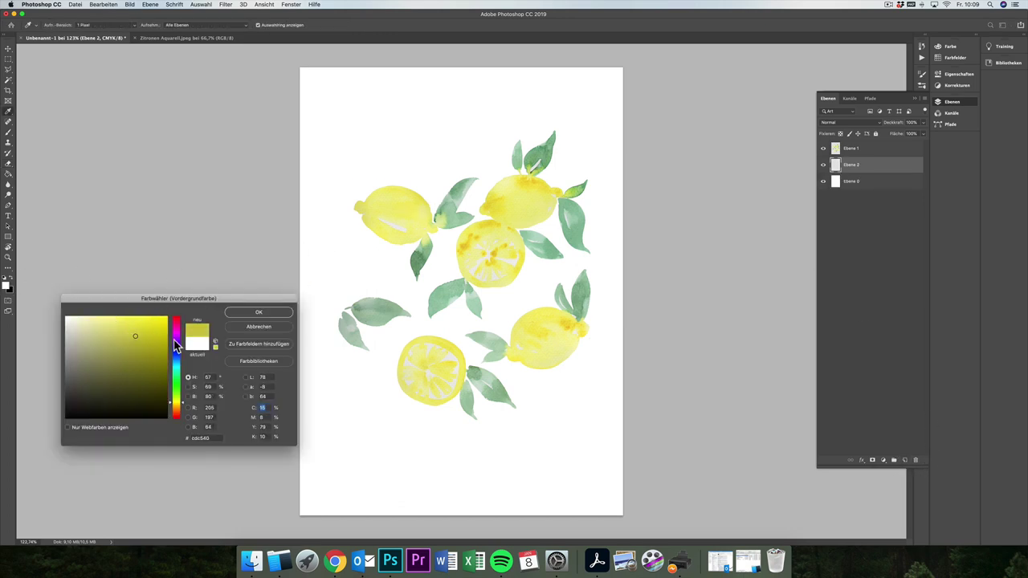
pyautogui.moveTo(174, 402); pyautogui.dragTo(174, 402)
pyautogui.moveTo(135, 336)
pyautogui.mouseDown()
pyautogui.moveTo(143, 345)
pyautogui.moveTo(153, 326)
pyautogui.moveTo(159, 344)
pyautogui.mouseUp()
pyautogui.moveTo(169, 402); pyautogui.dragTo(175, 404)
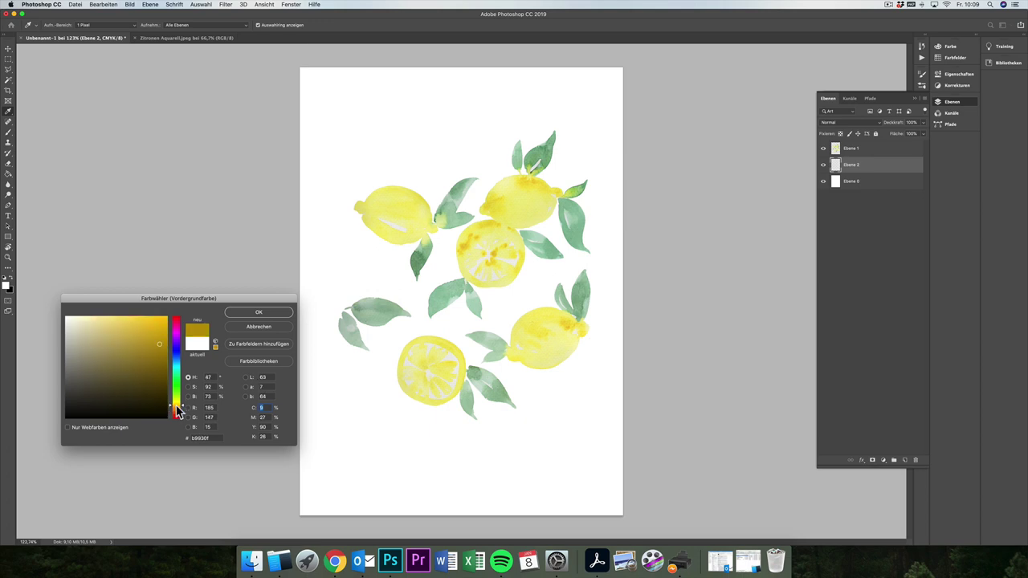
pyautogui.moveTo(154, 338); pyautogui.dragTo(144, 328)
pyautogui.click(239, 315)
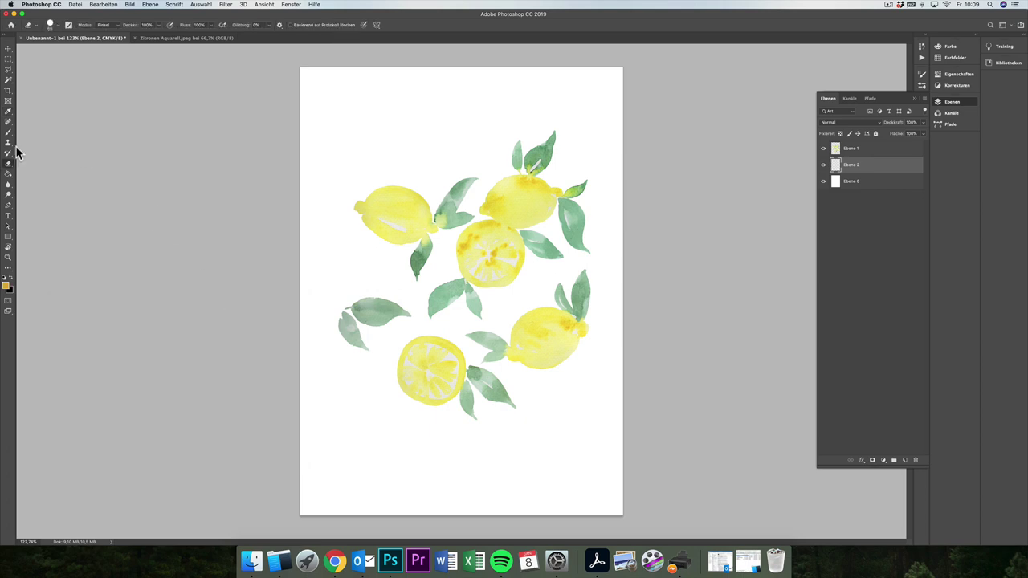
# Fill the new layer behind the lemons with the ochre foreground colour using the Paint Bucket.
pyautogui.click(8, 174)
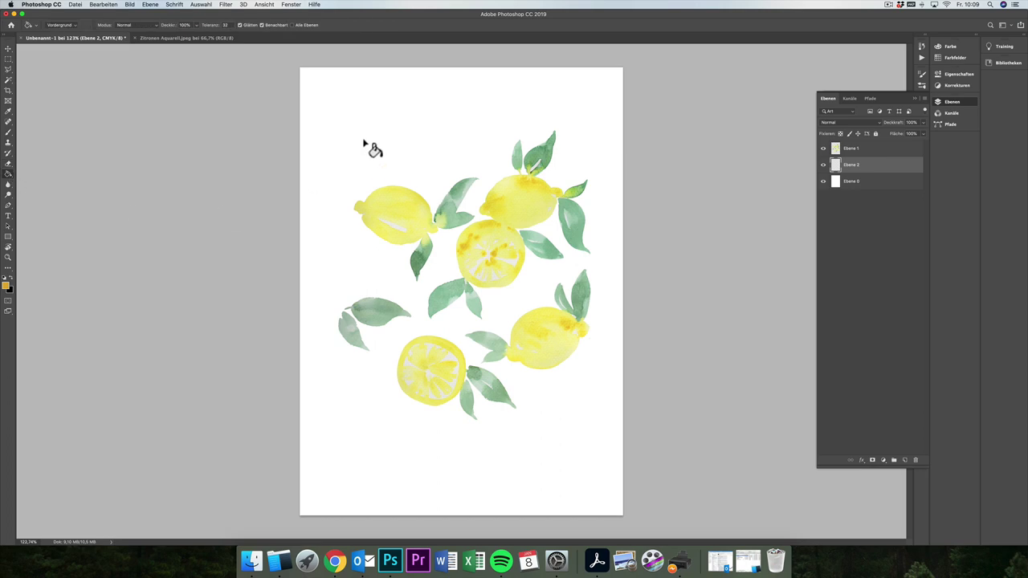
pyautogui.click(406, 223)
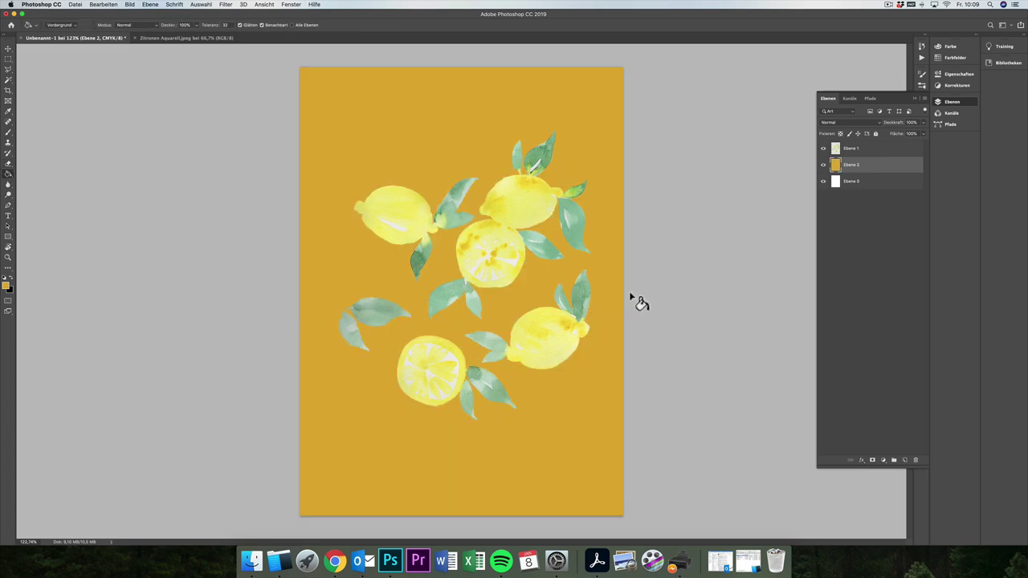
pyautogui.keyDown('alt'); pyautogui.scroll(-3, 631, 294); pyautogui.keyUp('alt')
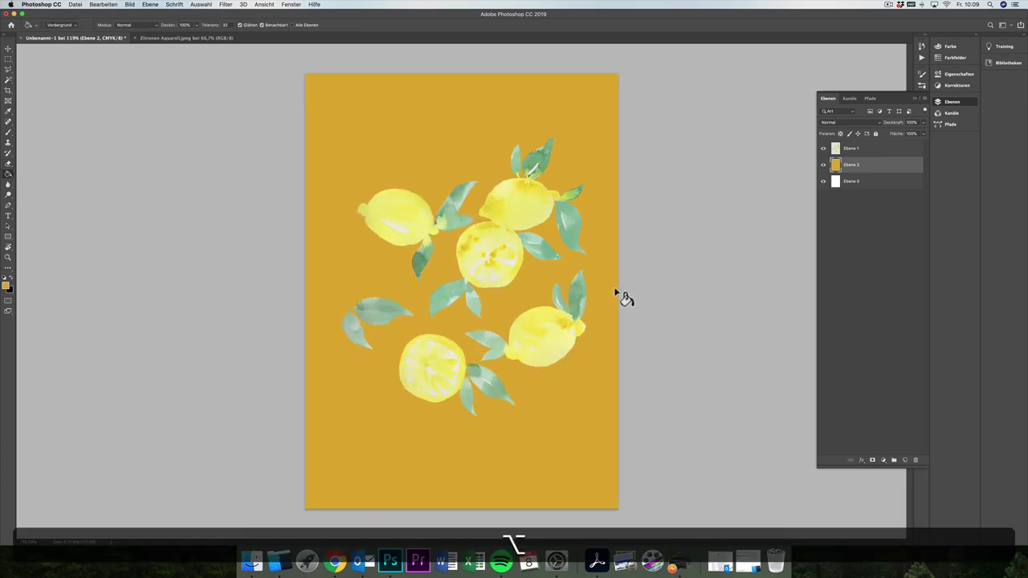
# Change the foreground colour to a strong blue and refill the layer behind the lemons with the Paint Bucket.
pyautogui.click(6, 286)
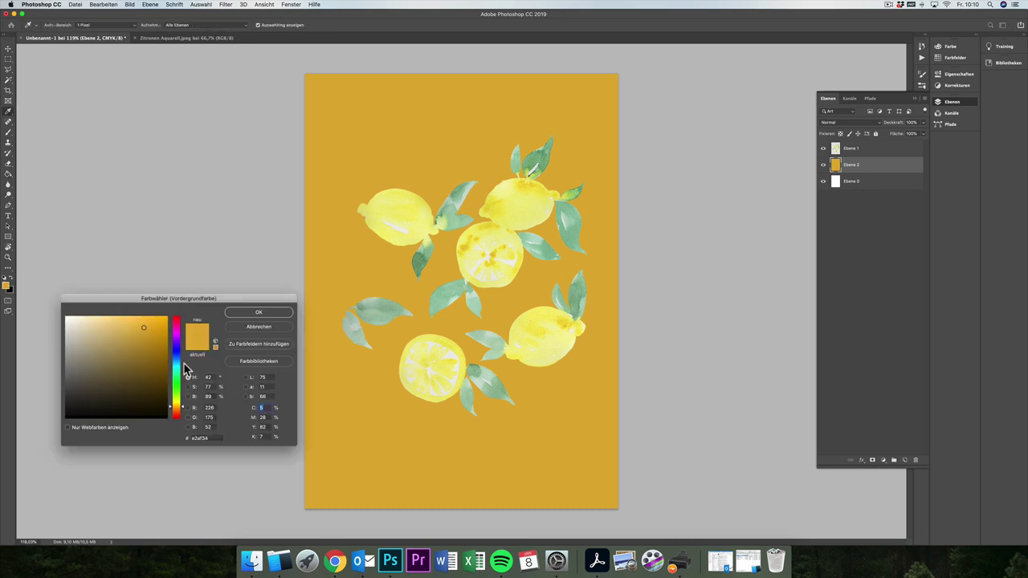
pyautogui.click(177, 374)
pyautogui.moveTo(177, 371); pyautogui.dragTo(177, 355)
pyautogui.click(256, 318)
pyautogui.press('g')
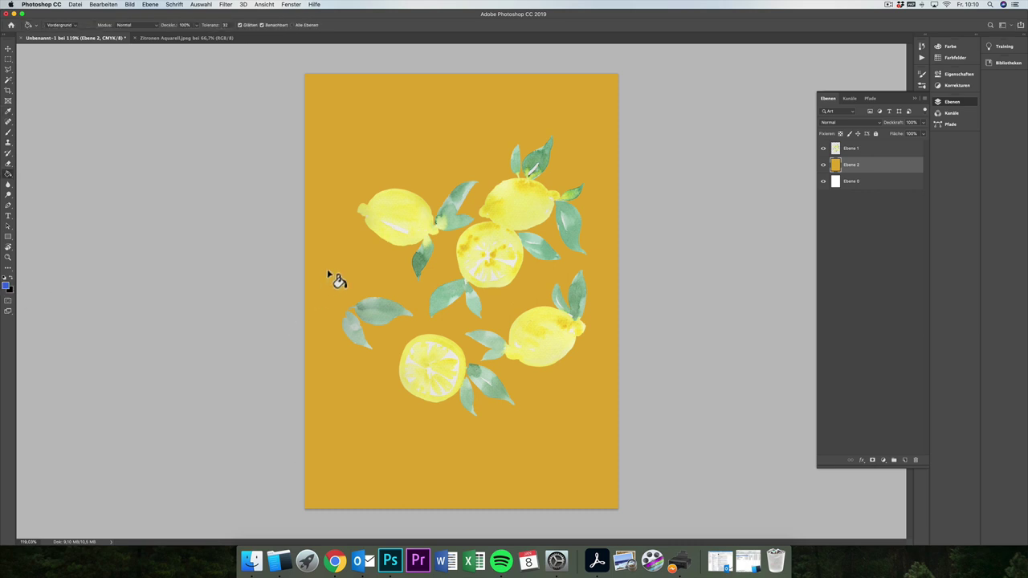
pyautogui.click(353, 298)
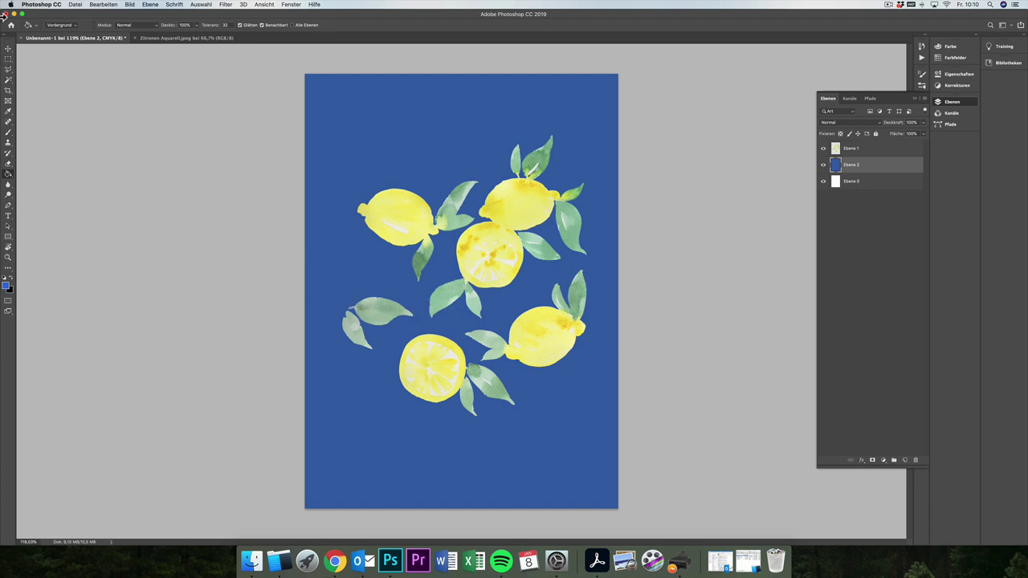
# Rename the painting layer as Zitronen and the blue layer as Hintergrund.
pyautogui.click(9, 49)
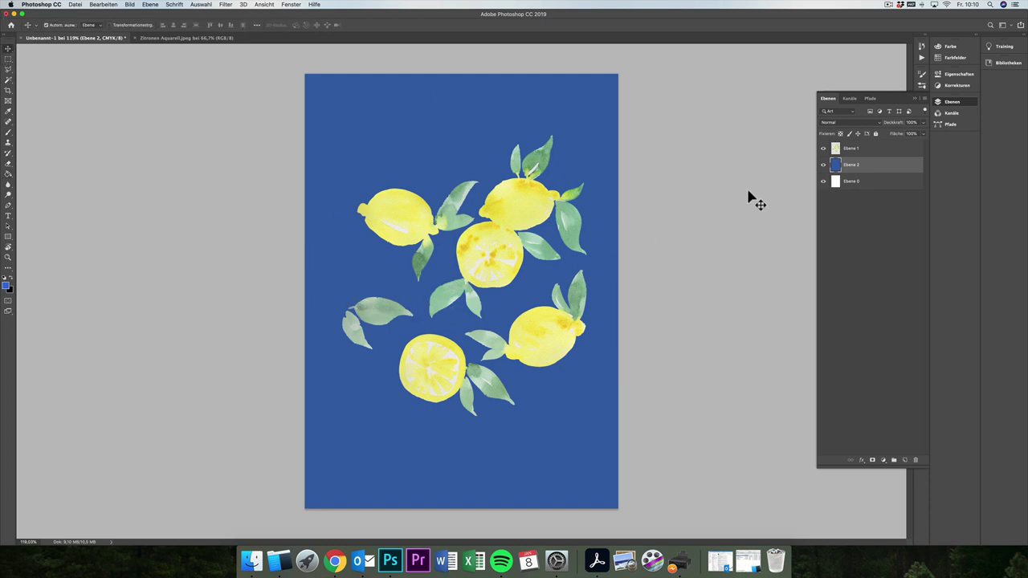
pyautogui.click(874, 151)
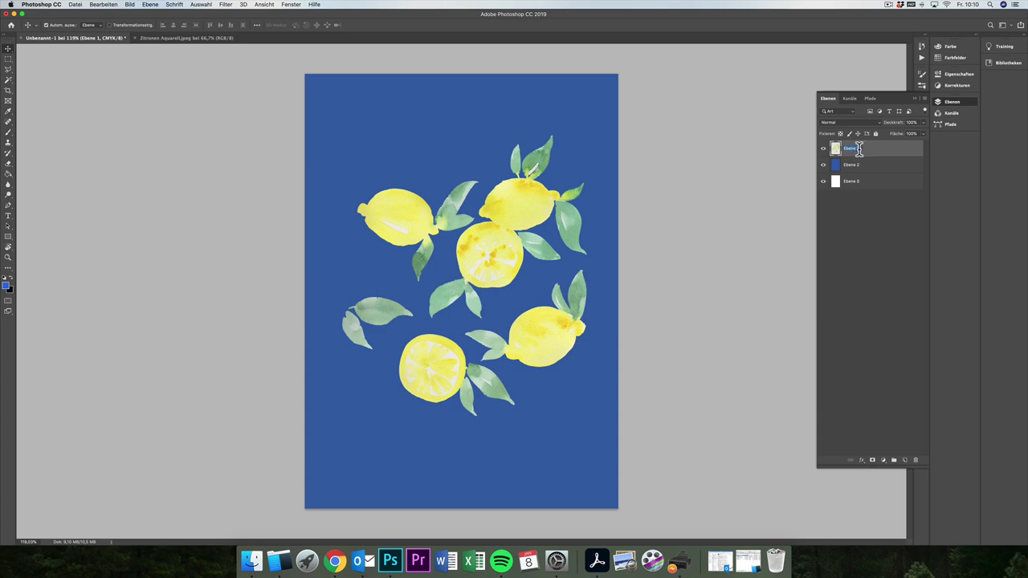
pyautogui.write('Zitronen')
pyautogui.press('Return')
pyautogui.doubleClick(851, 165)
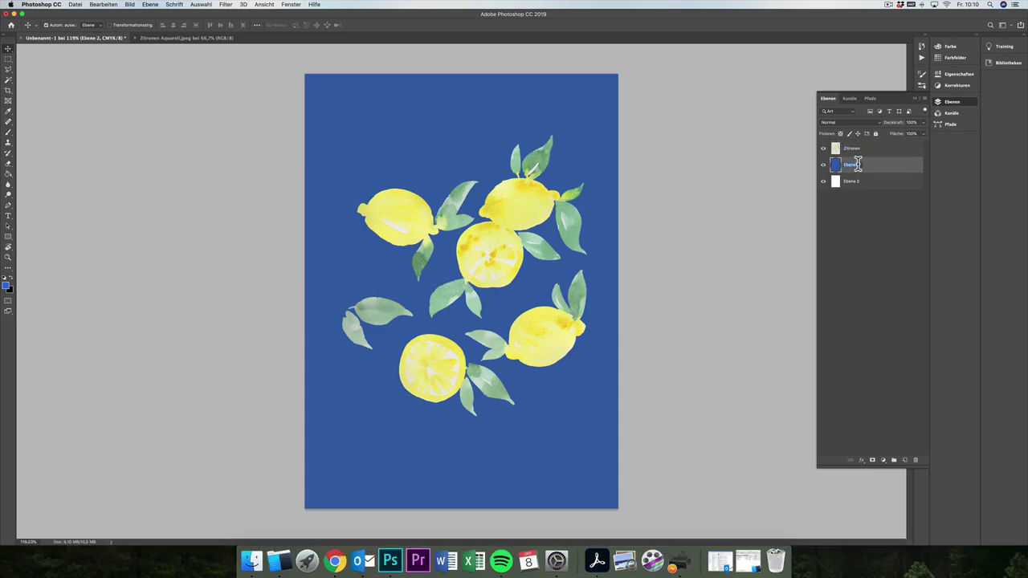
pyautogui.write('Hintergrund')
pyautogui.press('Return')
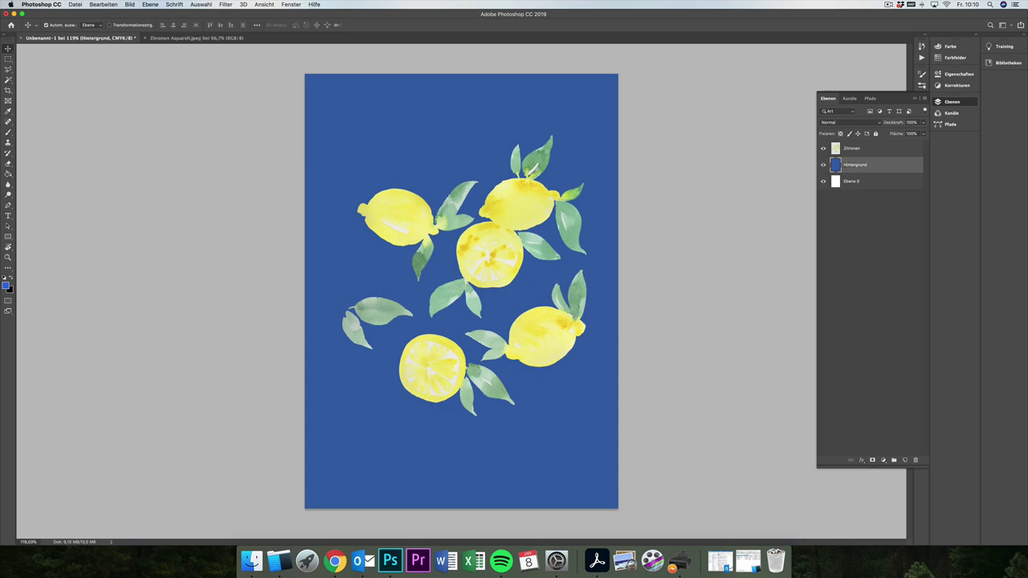
# Select the Zitronen layer and examine the edges of lemons and leaves against the blue for leftover paper and specks.
pyautogui.click(879, 149)
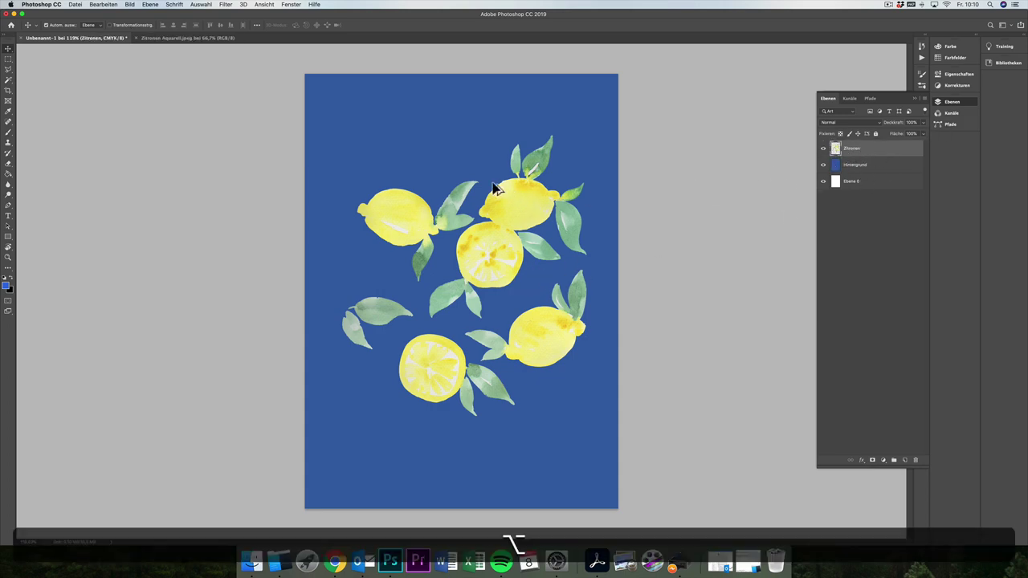
pyautogui.scroll(4, 496, 188)
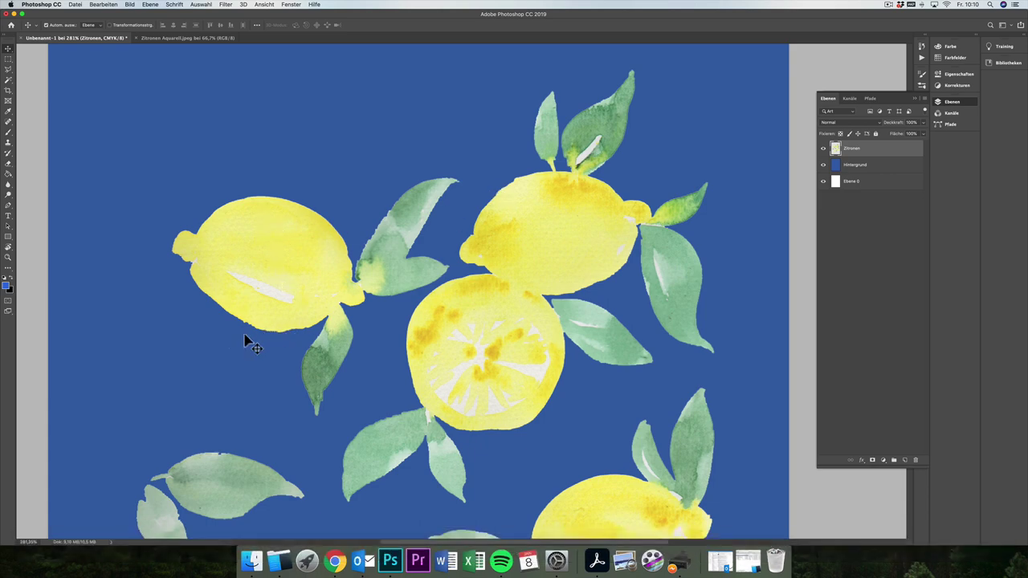
pyautogui.scroll(-8, 606, 209)
pyautogui.scroll(8, 607, 209)
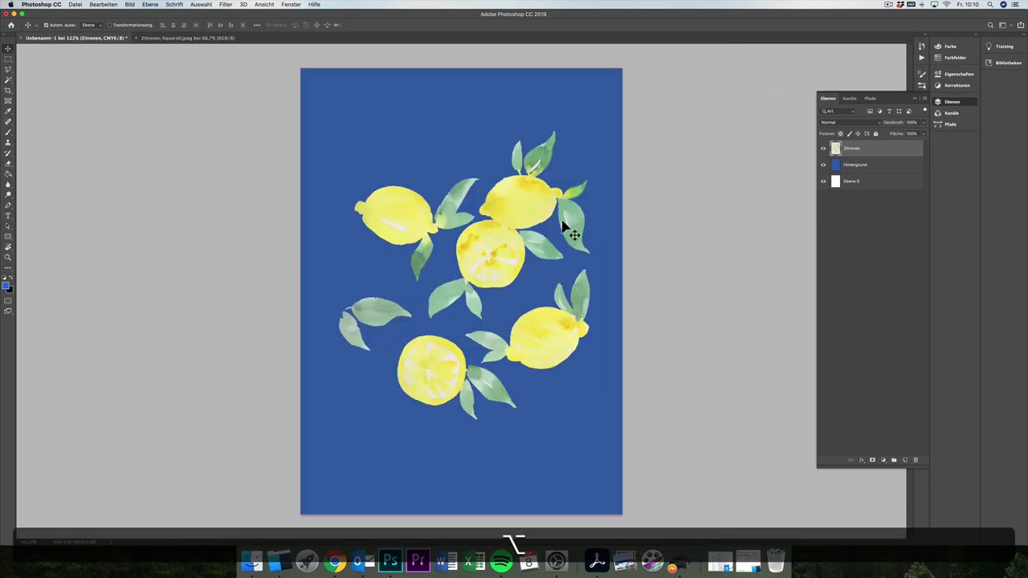
pyautogui.scroll(-5, 601, 230)
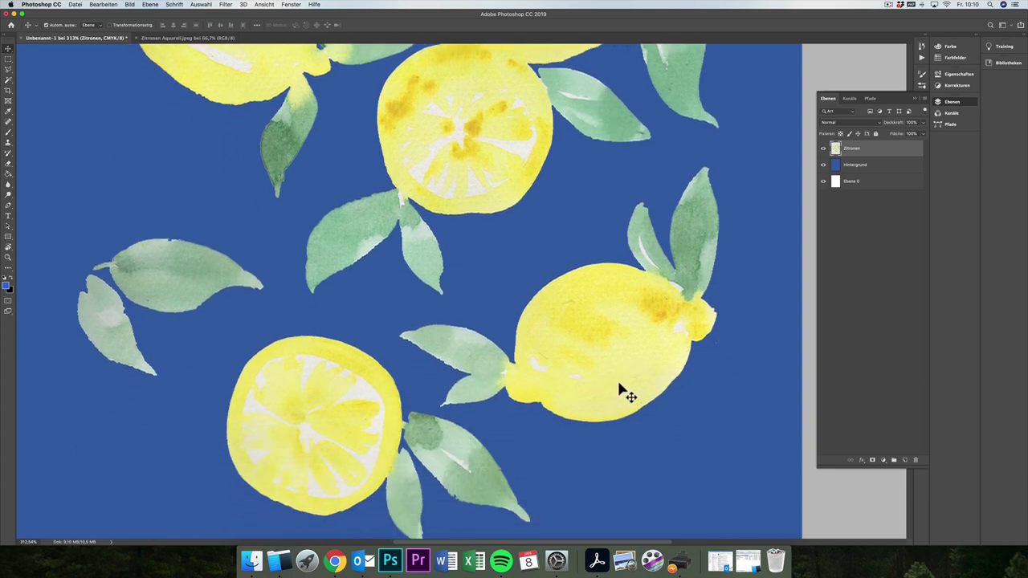
pyautogui.scroll(-1, 627, 393)
pyautogui.scroll(3, 441, 413)
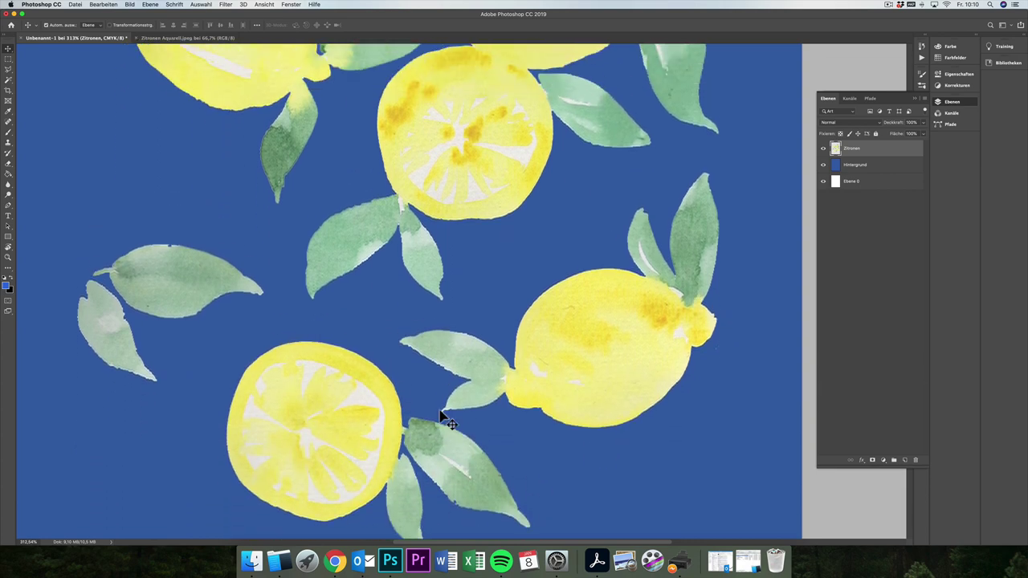
pyautogui.hscroll(5, 441, 413)
pyautogui.hscroll(2, 447, 421)
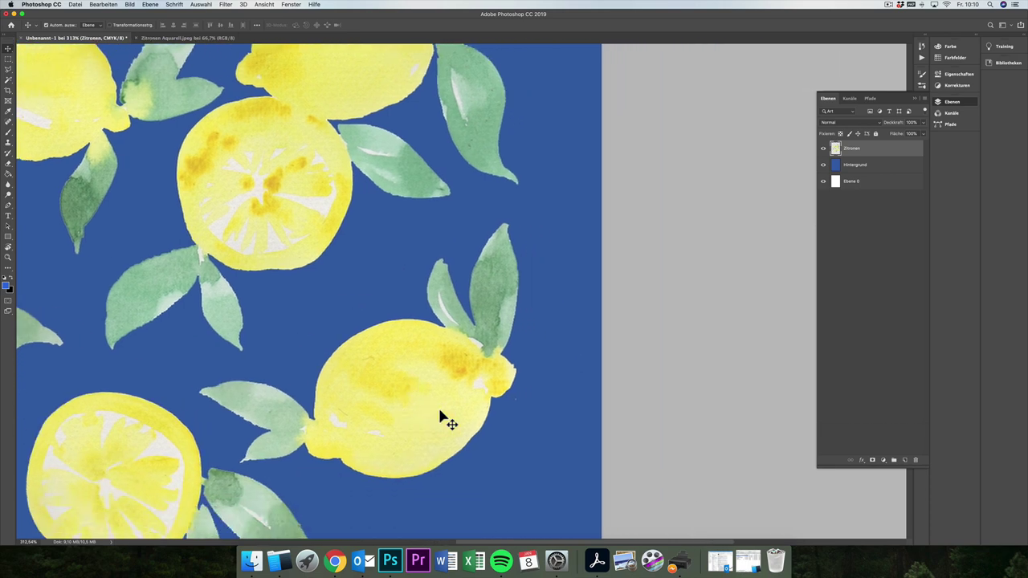
# Reduce the Eraser brush size and clean the rough lower edge of the lemon slice on the Zitronen layer.
pyautogui.press('e')
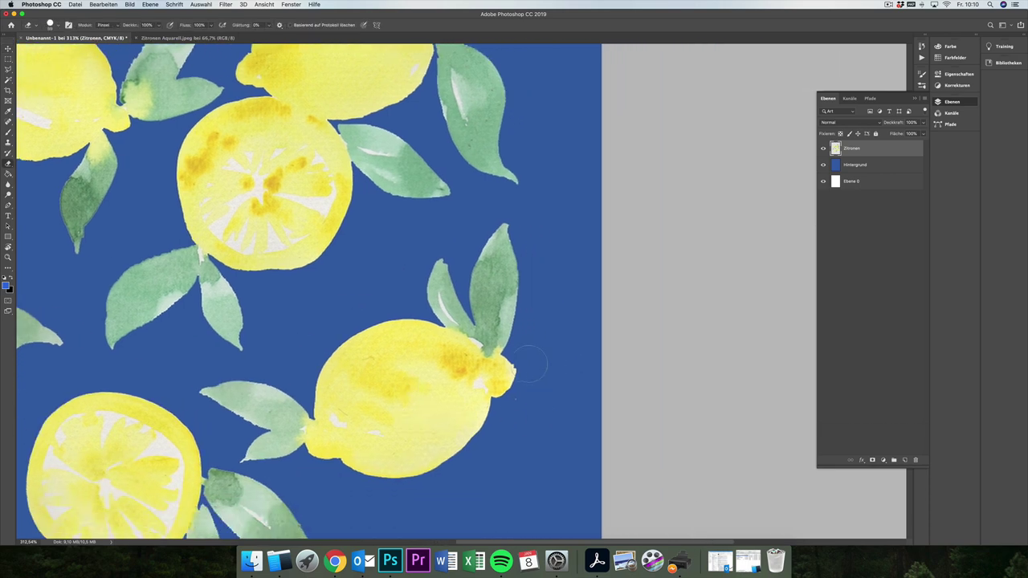
pyautogui.rightClick(531, 363)
pyautogui.moveTo(579, 384); pyautogui.dragTo(559, 384)
pyautogui.press('Return')
pyautogui.scroll(2, 238, 179)
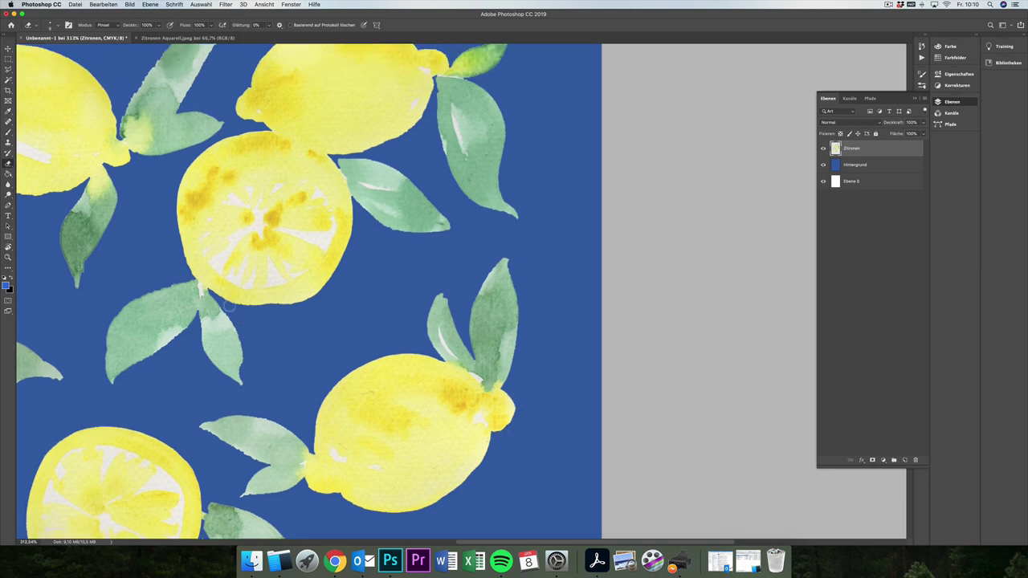
pyautogui.moveTo(262, 306); pyautogui.dragTo(306, 302)
# Erase the remaining rough bits along the edges of the upper lemons and their leaves.
pyautogui.scroll(8, 243, 301)
pyautogui.hscroll(-5, 243, 301)
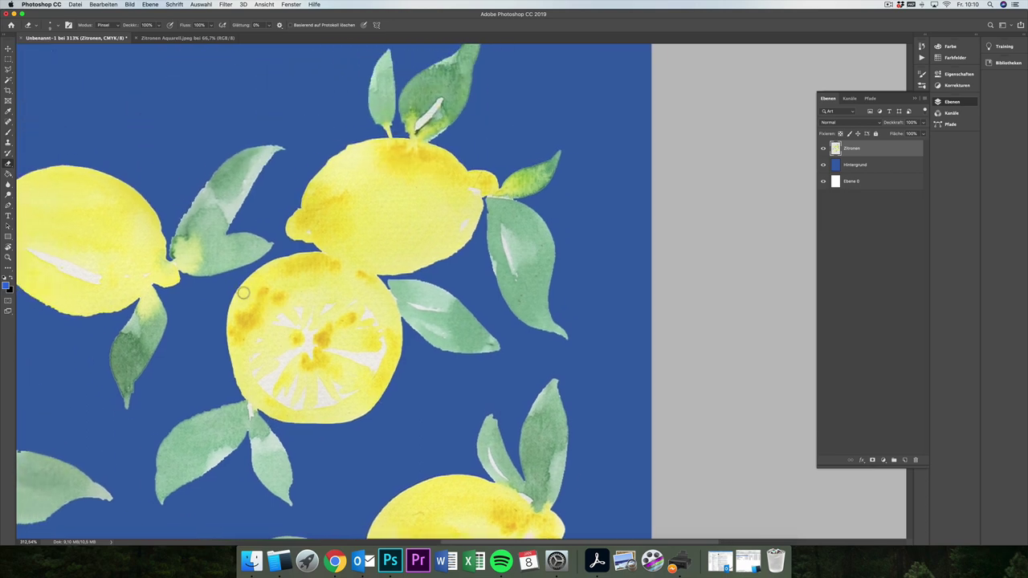
pyautogui.scroll(1, 297, 134)
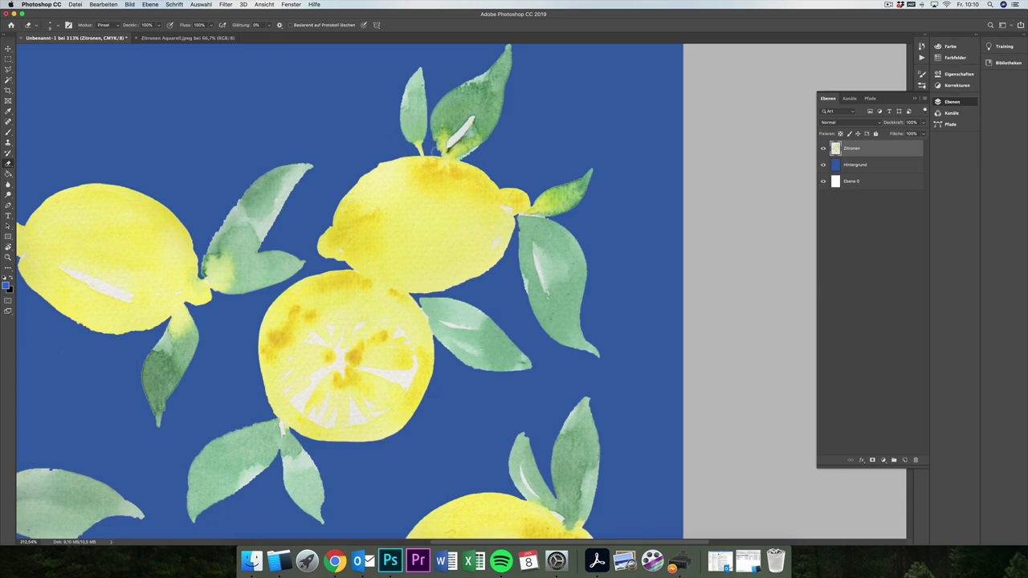
pyautogui.hscroll(-4, 381, 294)
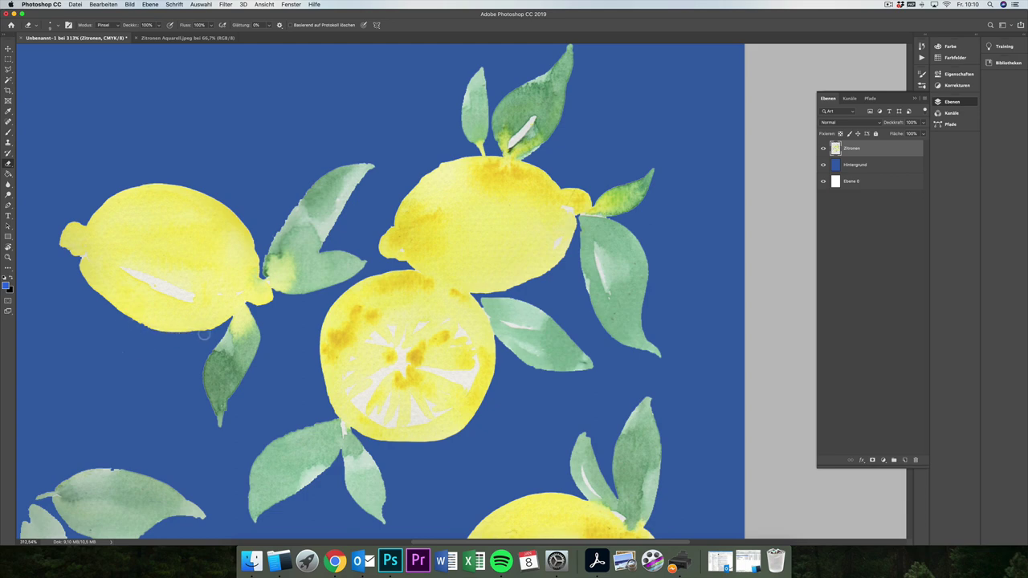
pyautogui.hscroll(7, 216, 334)
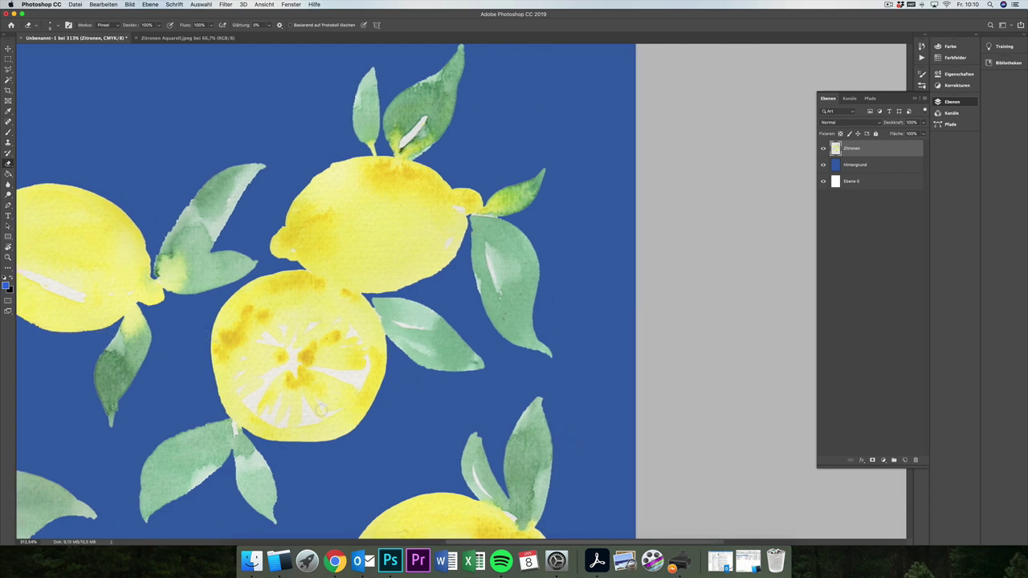
pyautogui.scroll(-7, 321, 410)
pyautogui.hscroll(-14, 321, 411)
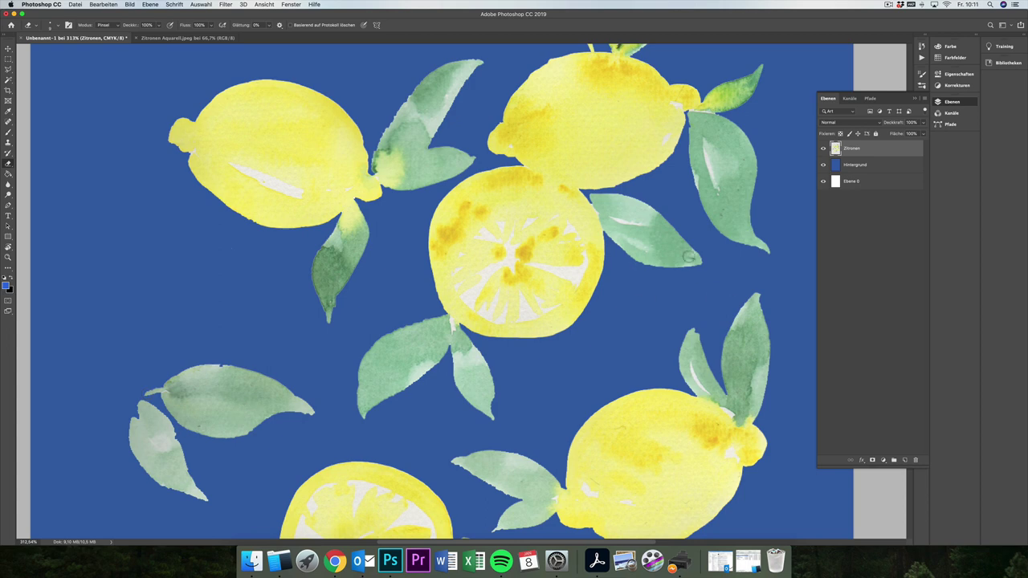
pyautogui.scroll(3, 688, 259)
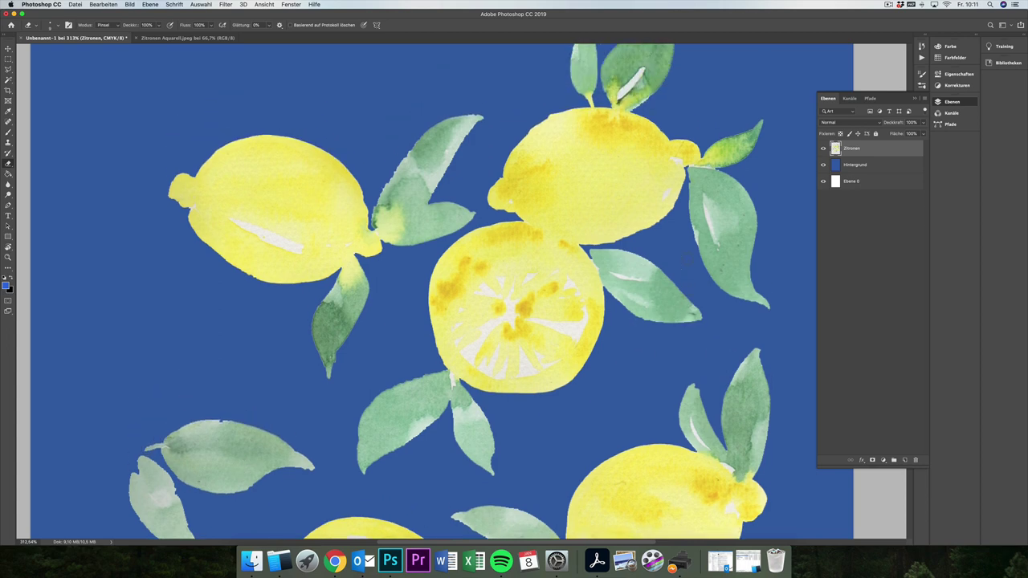
pyautogui.scroll(-3, 688, 258)
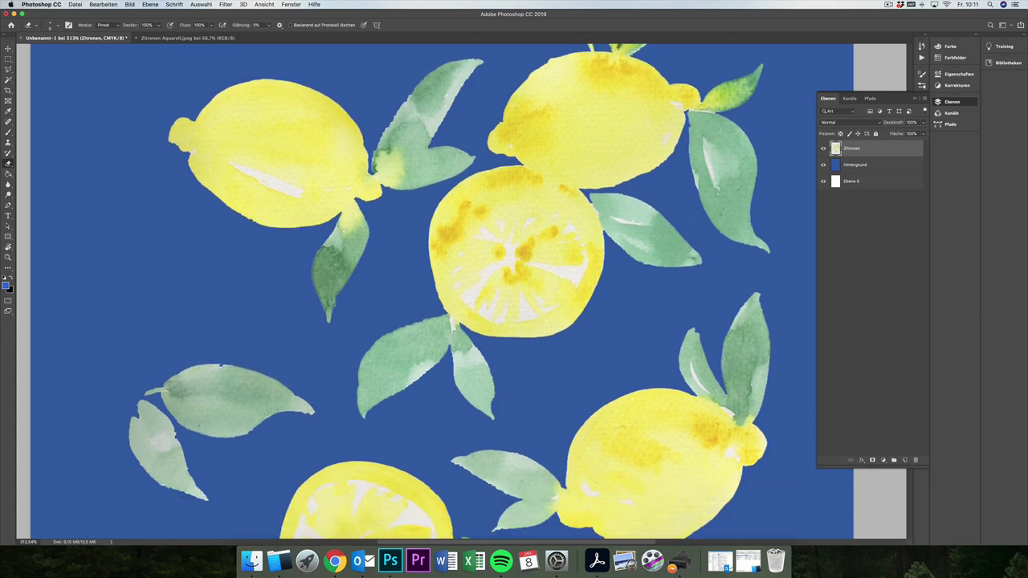
# Choose the Clone Stamp with a hard round brush and set its size to 15 px.
pyautogui.click(8, 145)
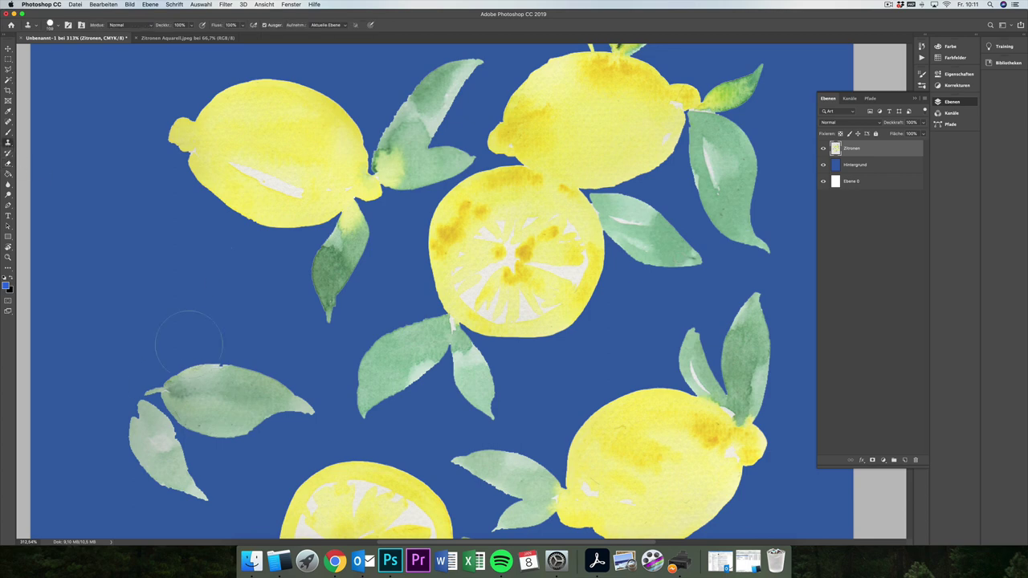
pyautogui.rightClick(207, 365)
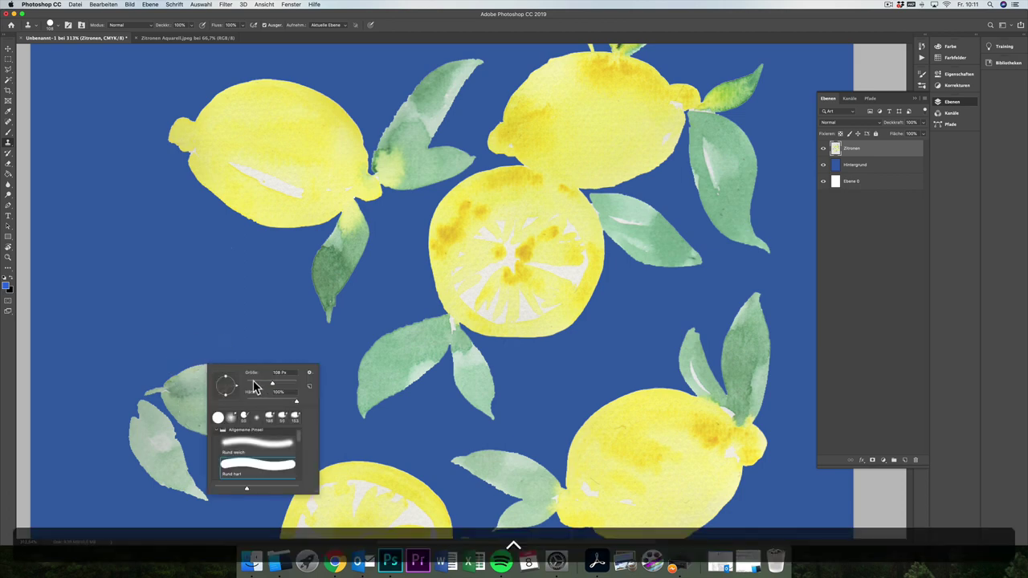
pyautogui.write('15')
pyautogui.press('Return')
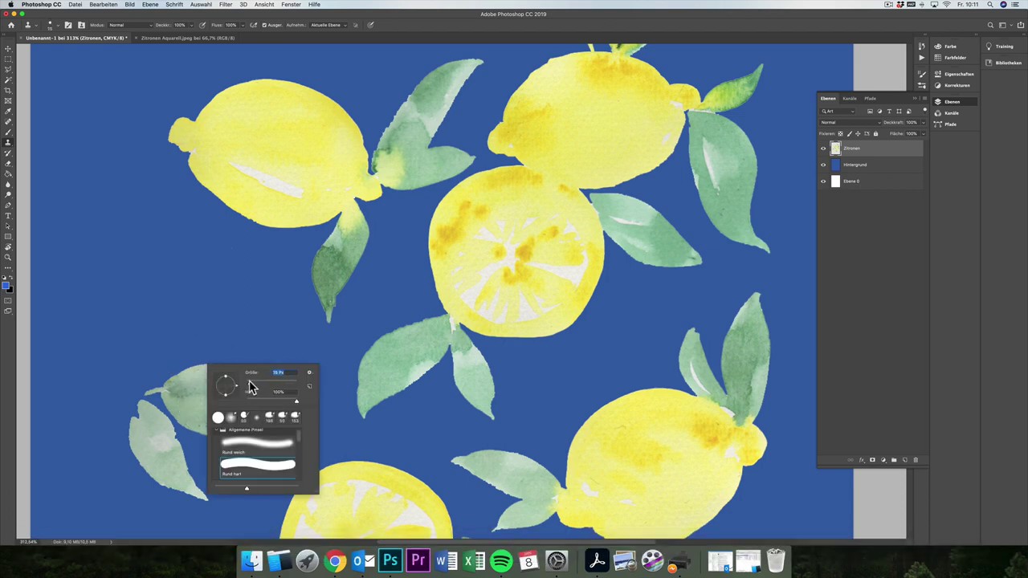
pyautogui.click(197, 423)
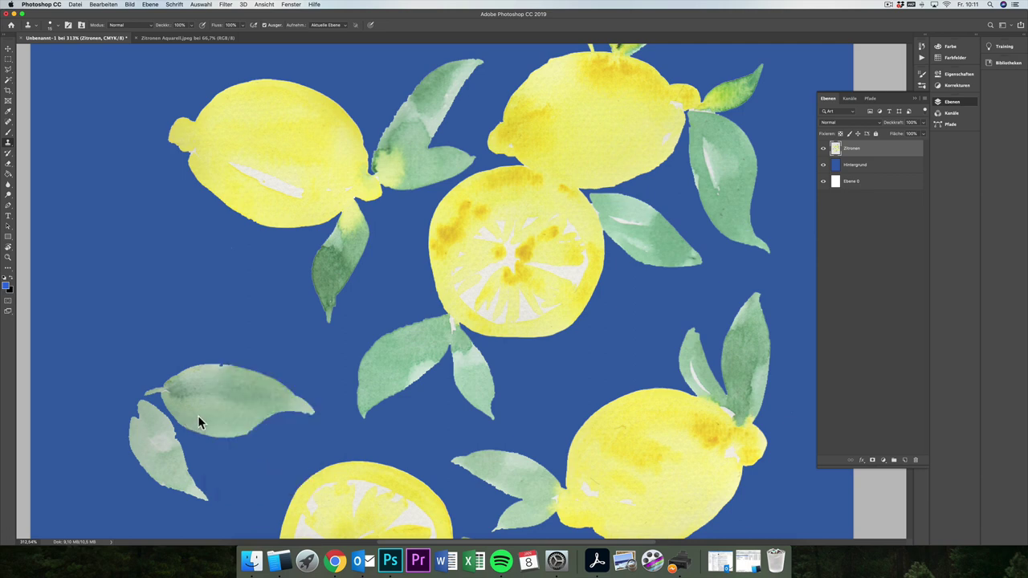
# Sample the large pale leaf near the card's left edge and stamp a test spot on the blue below it.
pyautogui.click(197, 423)
pyautogui.press('alt')
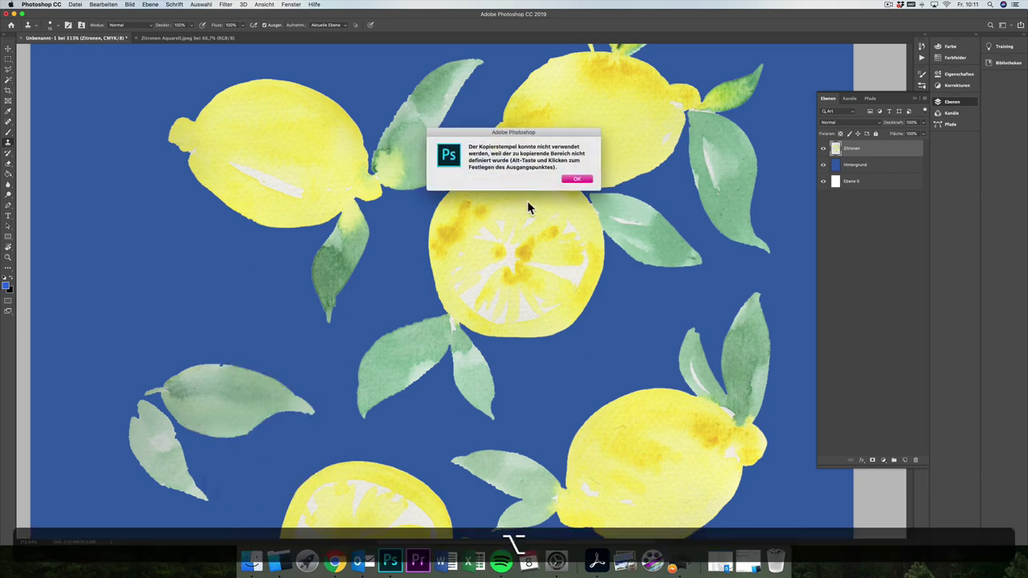
pyautogui.click(576, 178)
pyautogui.keyDown('alt'); pyautogui.click(198, 416); pyautogui.keyUp('alt')
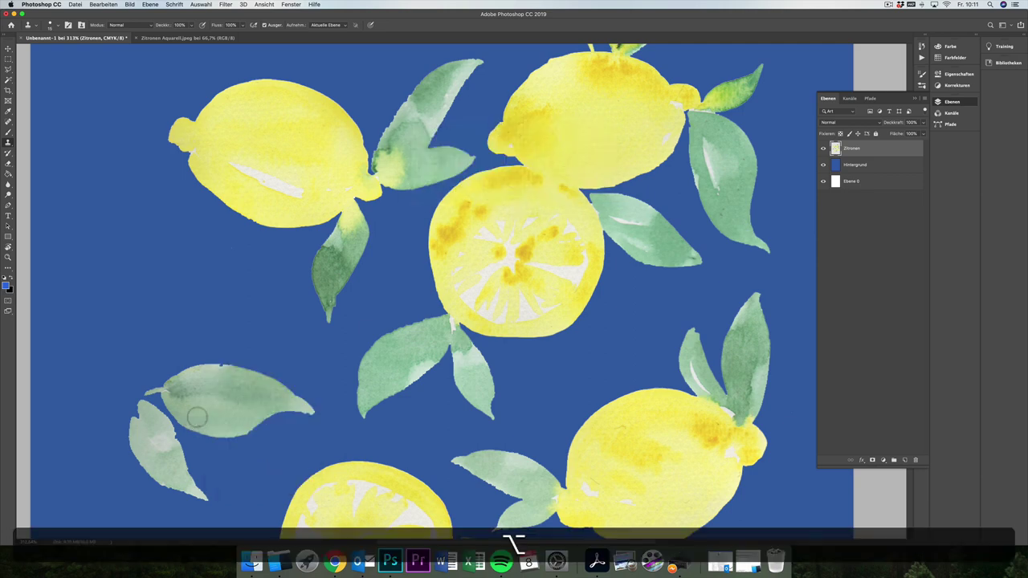
pyautogui.press('alt')
pyautogui.keyDown('alt'); pyautogui.click(199, 412); pyautogui.keyUp('alt')
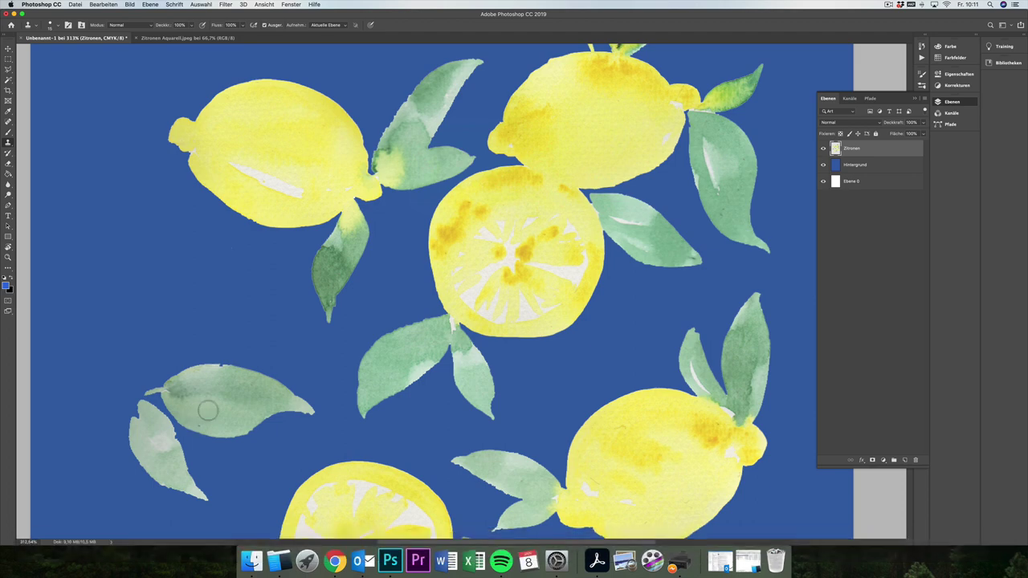
pyautogui.press('alt')
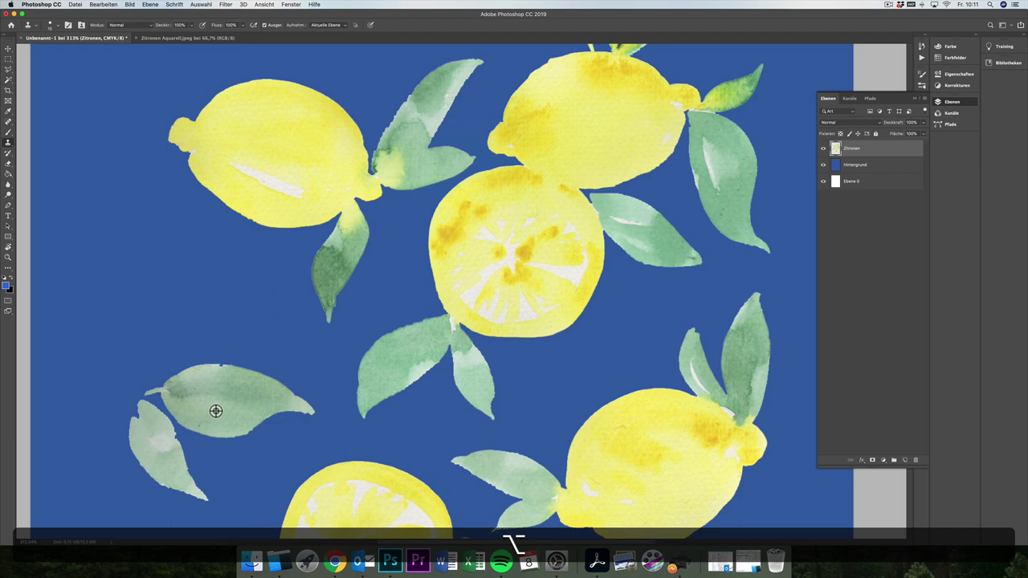
pyautogui.keyDown('alt'); pyautogui.click(215, 410); pyautogui.keyUp('alt')
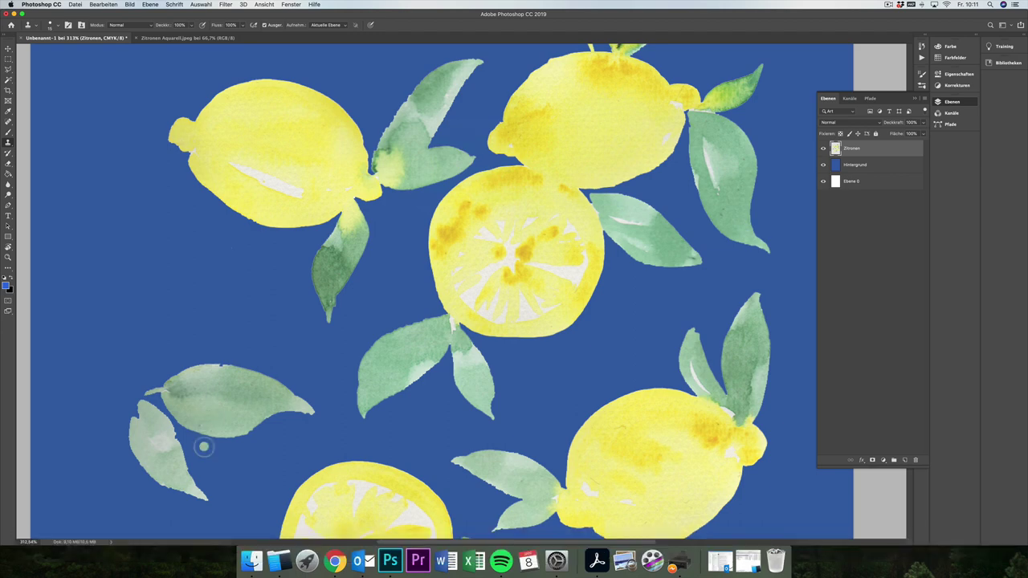
pyautogui.click(206, 448)
# Stamp a second test spot from the pale leaf, undo both spots and resample the leaf texture.
pyautogui.press('alt')
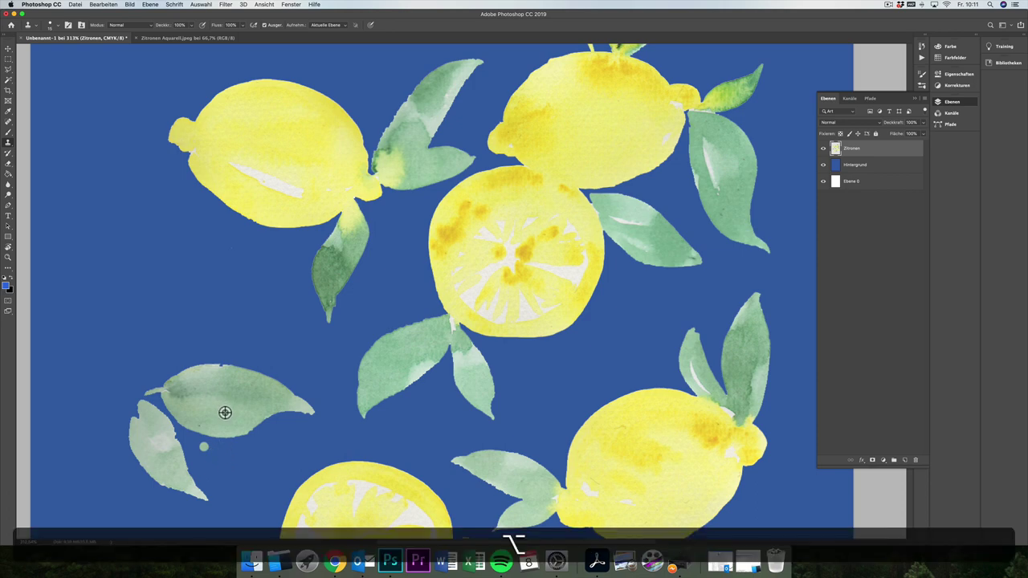
pyautogui.keyDown('alt'); pyautogui.click(225, 413); pyautogui.keyUp('alt')
pyautogui.press('alt')
pyautogui.keyDown('alt'); pyautogui.click(229, 410); pyautogui.keyUp('alt')
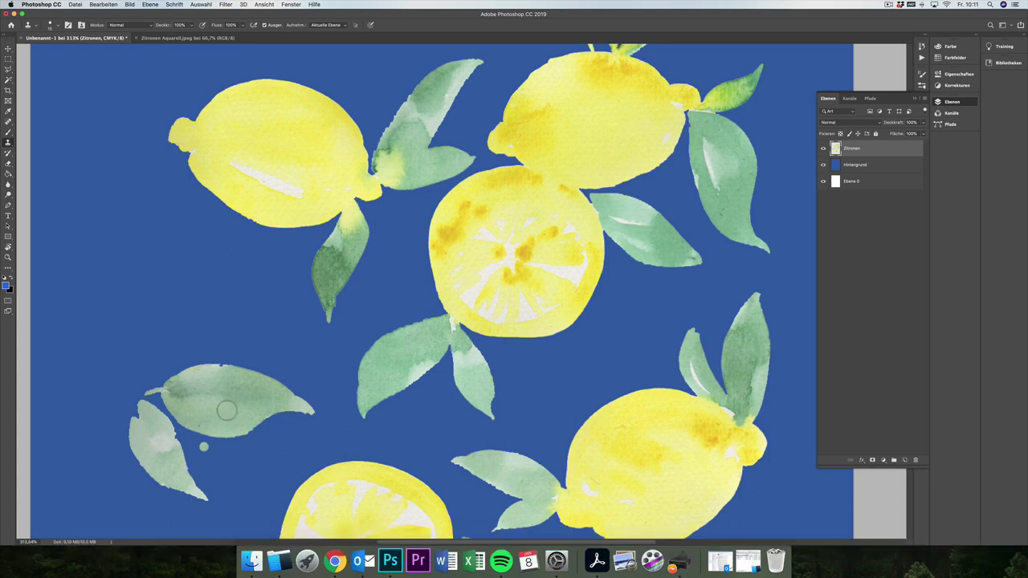
pyautogui.click(215, 454)
pyautogui.press('super')
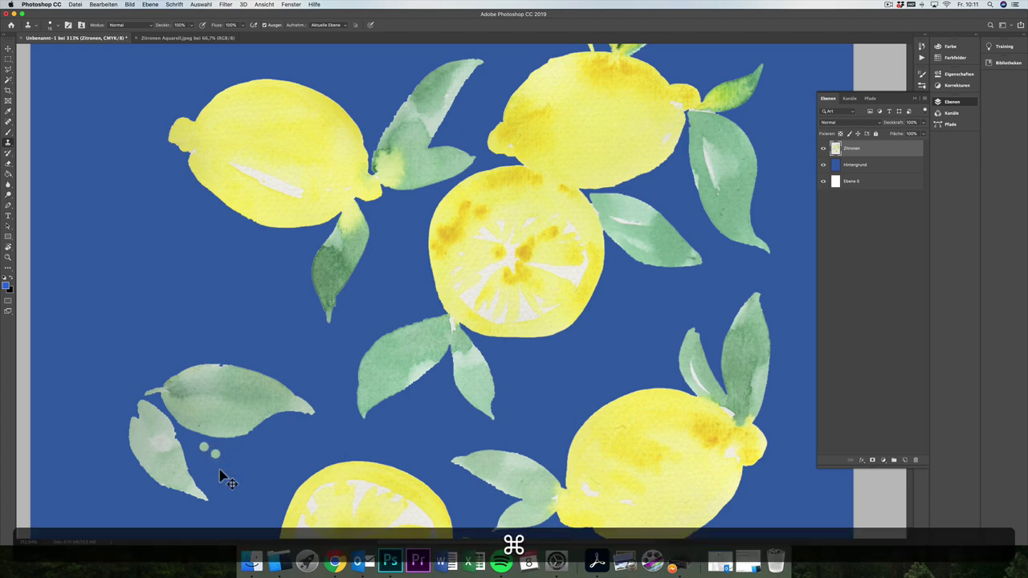
pyautogui.press('super+z')
pyautogui.press('super+z')
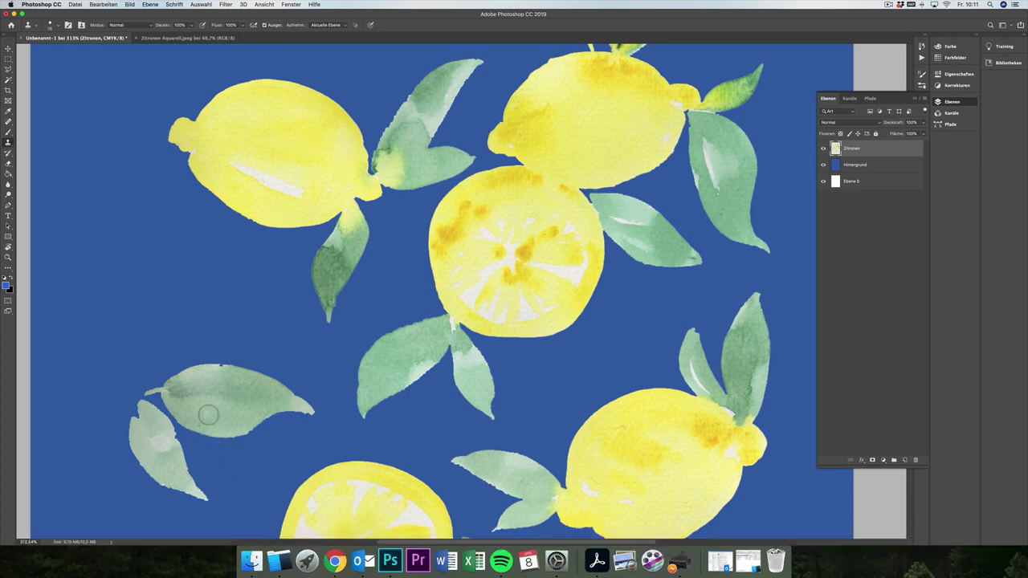
pyautogui.press('alt')
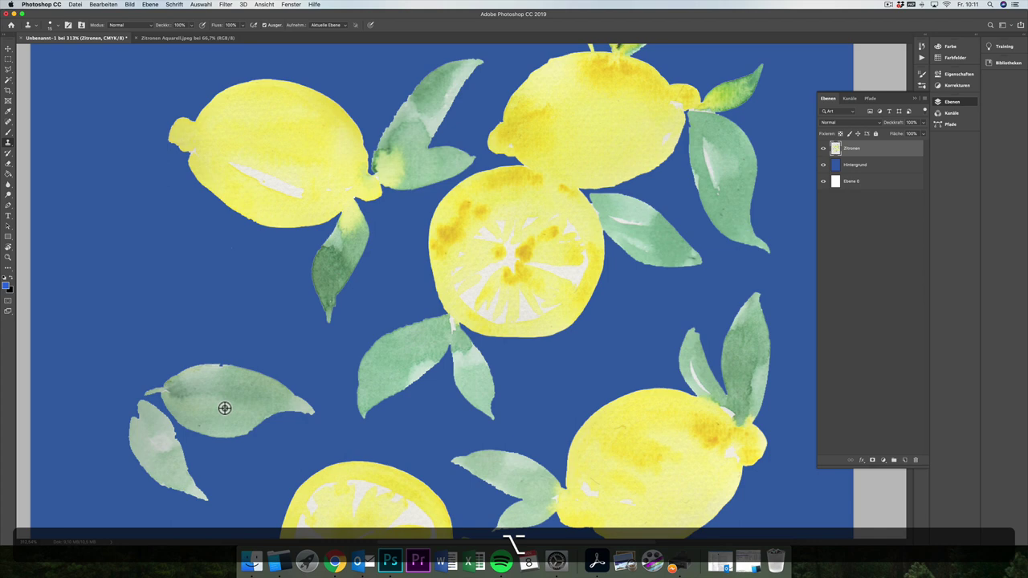
pyautogui.keyDown('alt'); pyautogui.click(230, 408); pyautogui.keyUp('alt')
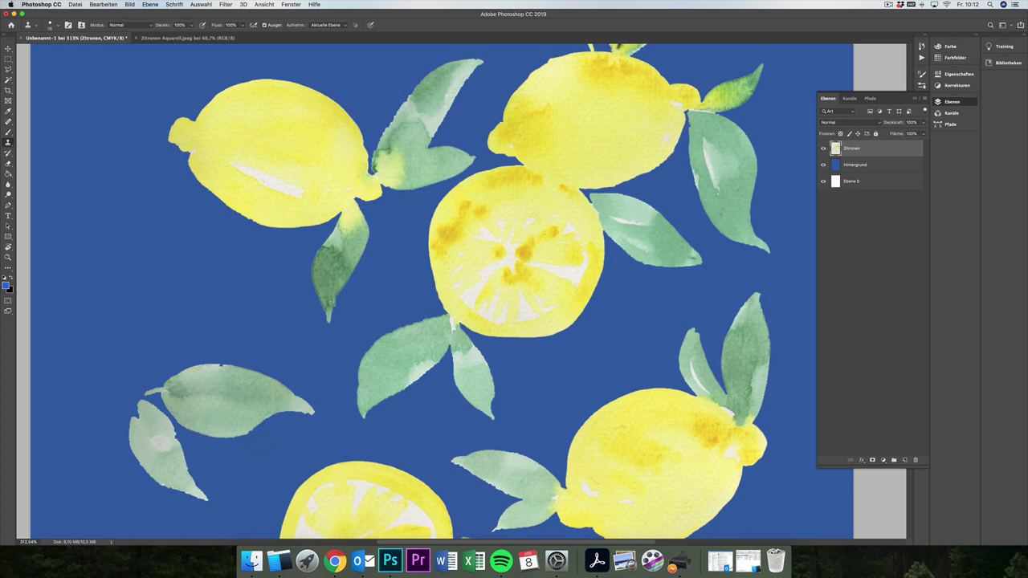
# Clone clean green texture over the notched tip of the leaf beside the lemon slice.
pyautogui.scroll(1, 535, 292)
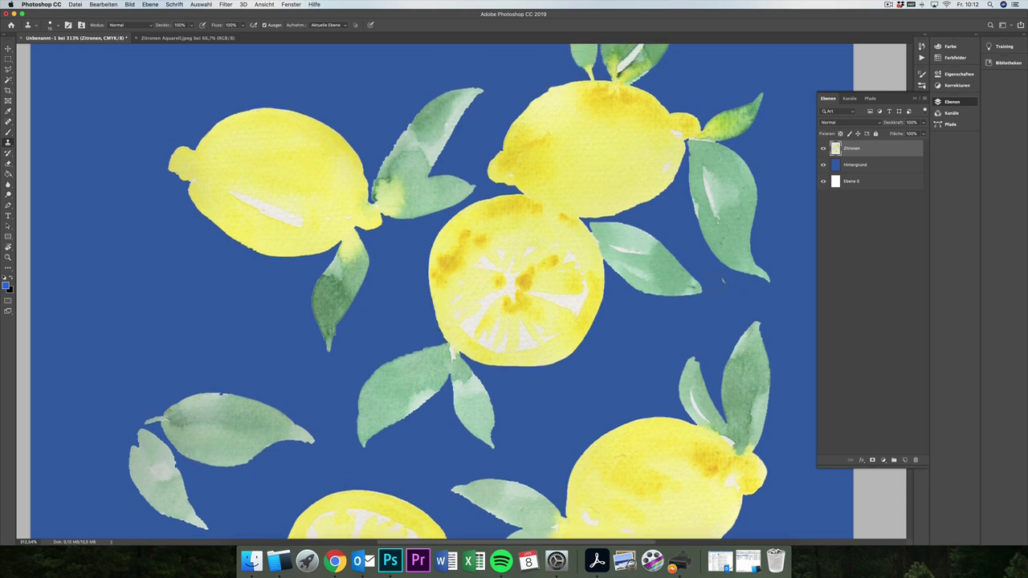
pyautogui.scroll(1, 735, 296)
pyautogui.press('alt')
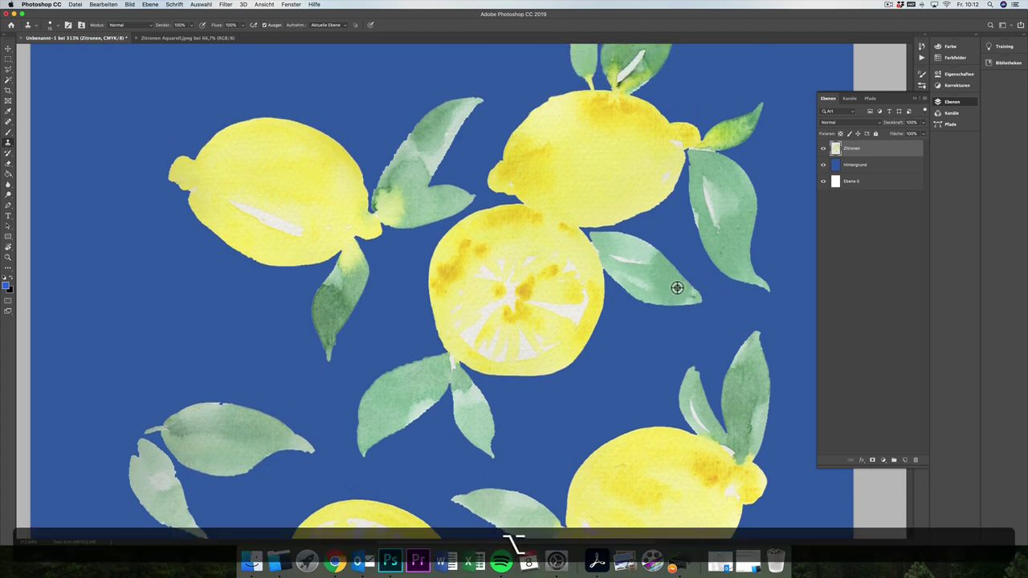
pyautogui.keyDown('alt'); pyautogui.click(679, 287); pyautogui.keyUp('alt')
pyautogui.moveTo(653, 299); pyautogui.dragTo(690, 292)
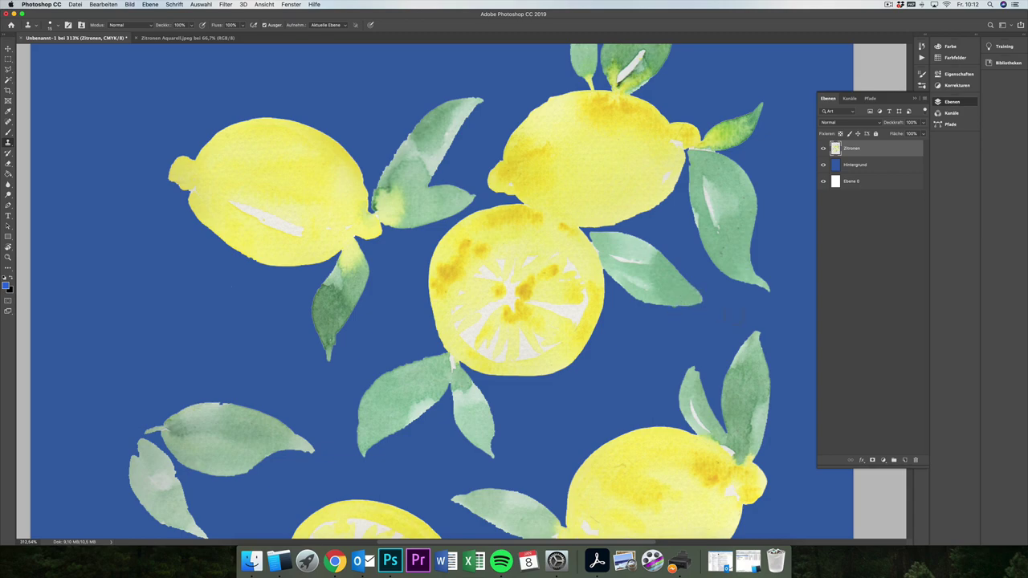
# Clone clean leaf texture over the dark specks in the large curved leaf below the upper lemon.
pyautogui.scroll(5, 718, 320)
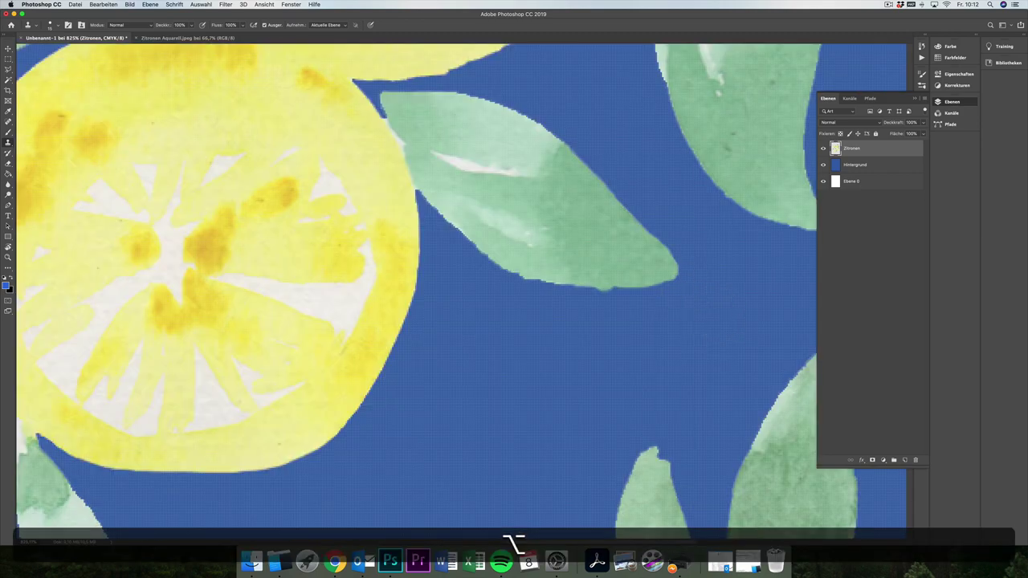
pyautogui.scroll(-5, 615, 249)
pyautogui.scroll(3, 615, 241)
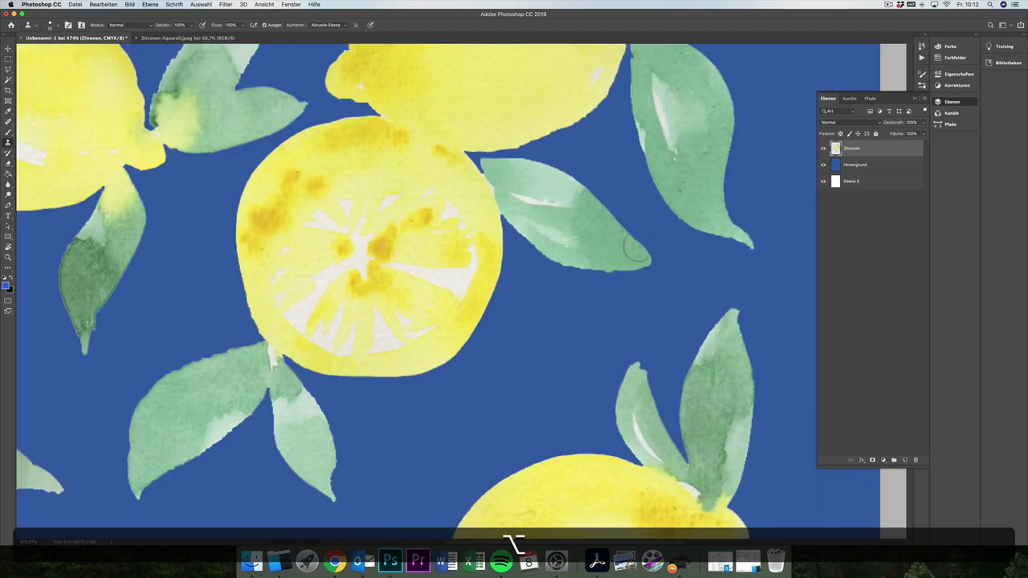
pyautogui.scroll(2, 691, 181)
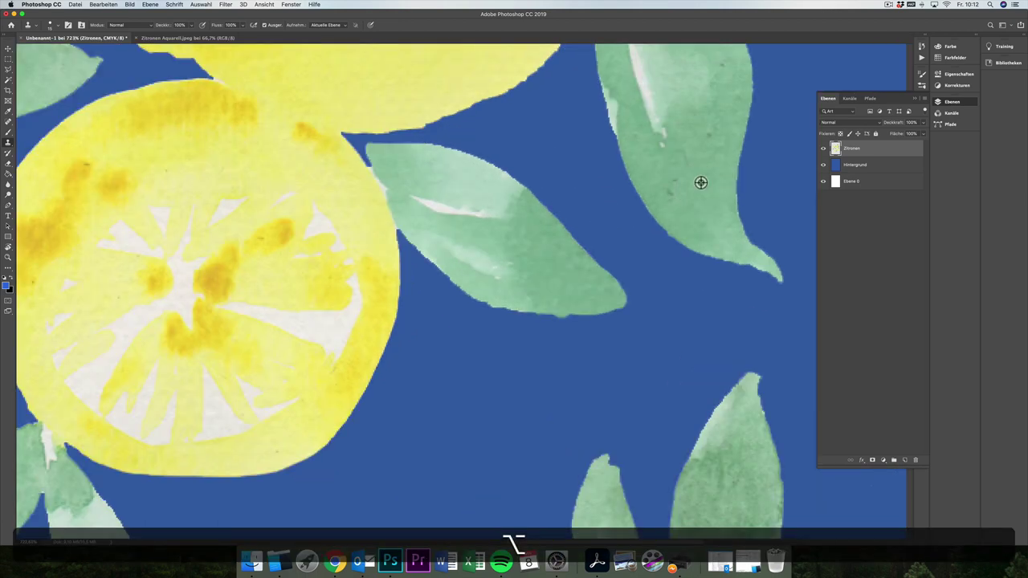
pyautogui.scroll(2, 684, 193)
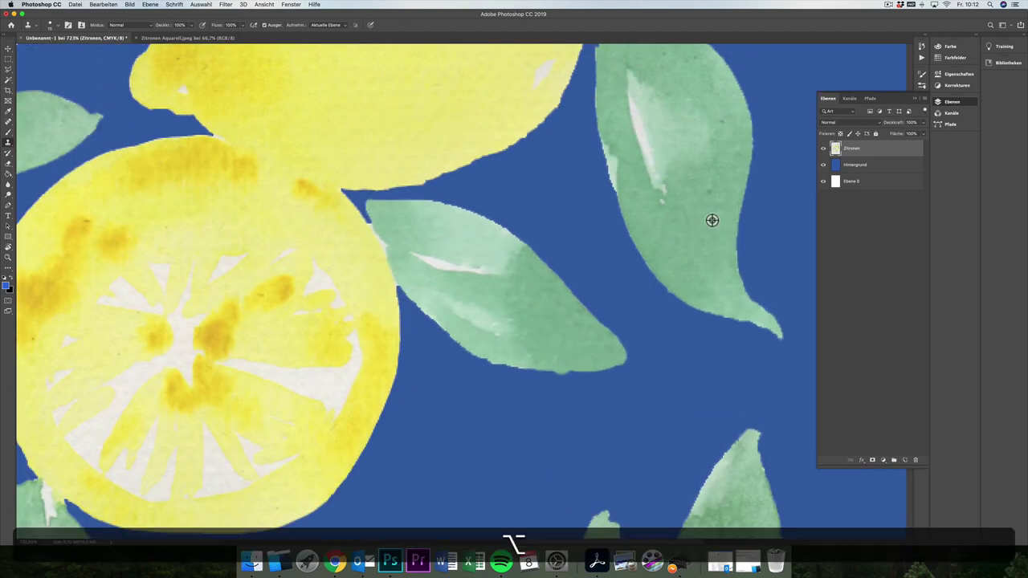
pyautogui.scroll(3, 707, 186)
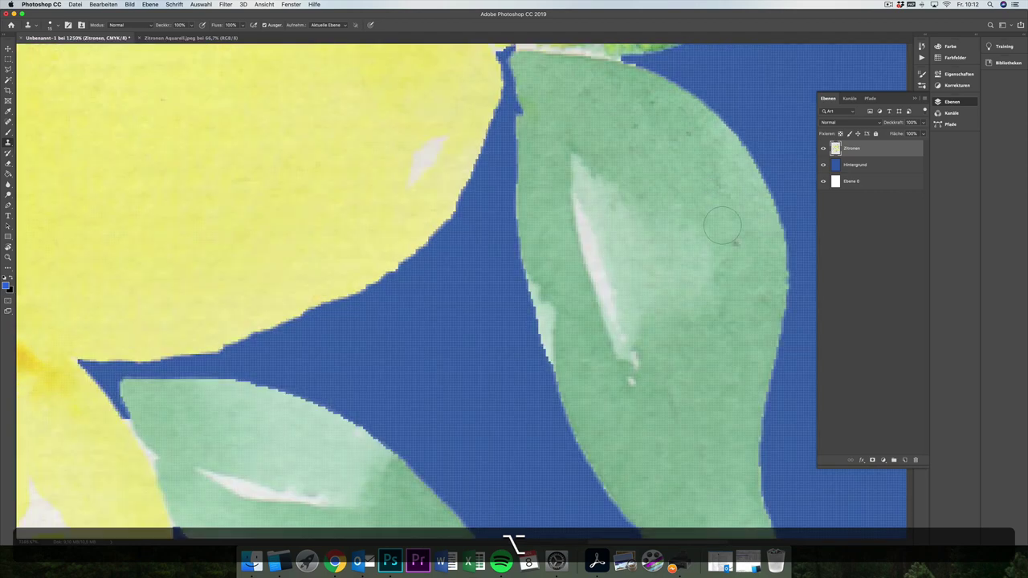
pyautogui.scroll(-4, 700, 246)
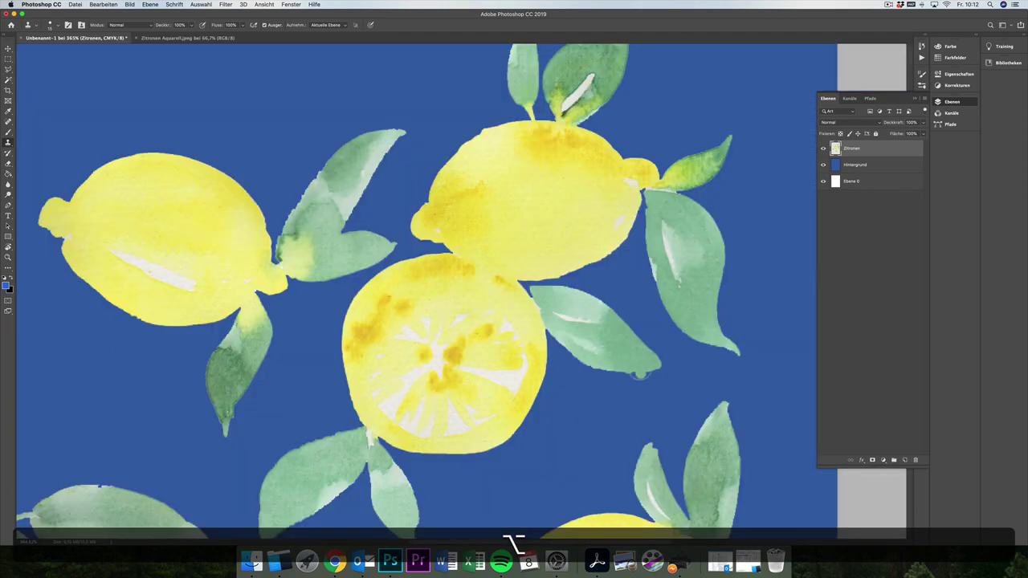
# Smooth the repaired tip and lower edge of the leaf beside the lemon slice with the Eraser.
pyautogui.scroll(1, 640, 362)
pyautogui.press('e')
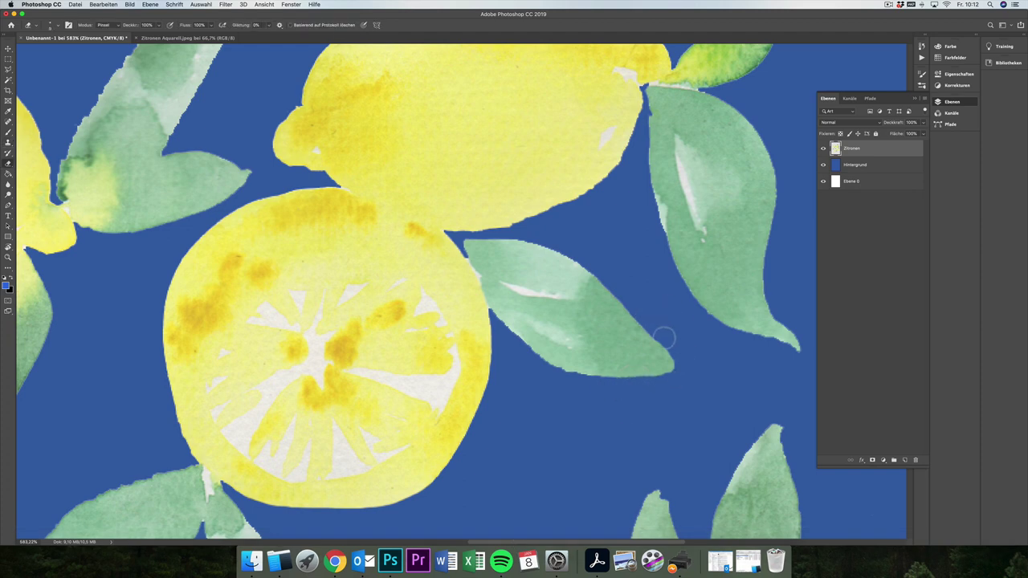
pyautogui.keyDown('alt'); pyautogui.scroll(-4, 678, 358); pyautogui.keyUp('alt')
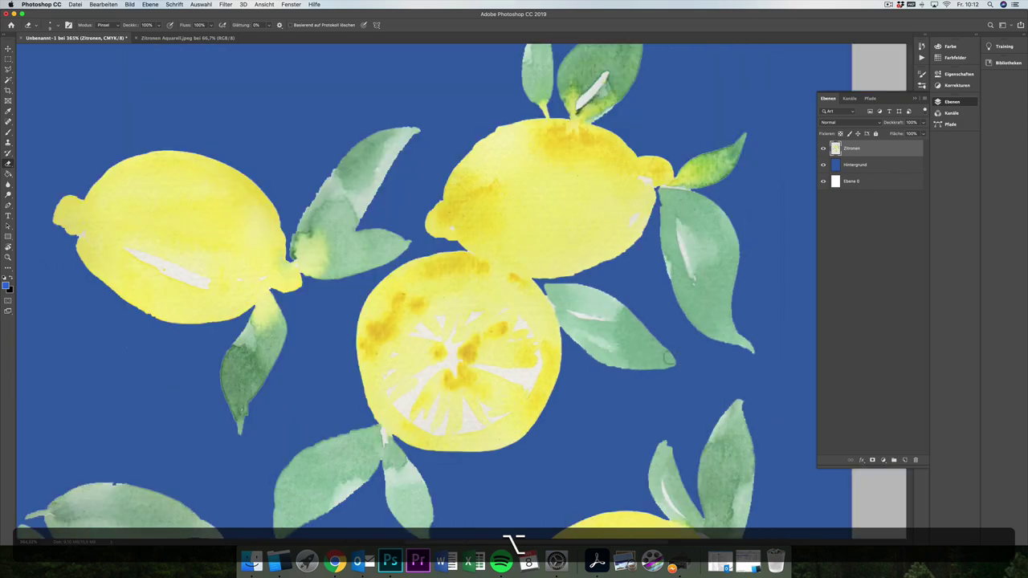
# Smooth the ragged edges and tips of the two leaves beside the lower lemon slice with the Eraser.
pyautogui.keyDown('alt'); pyautogui.scroll(-5, 638, 249); pyautogui.keyUp('alt')
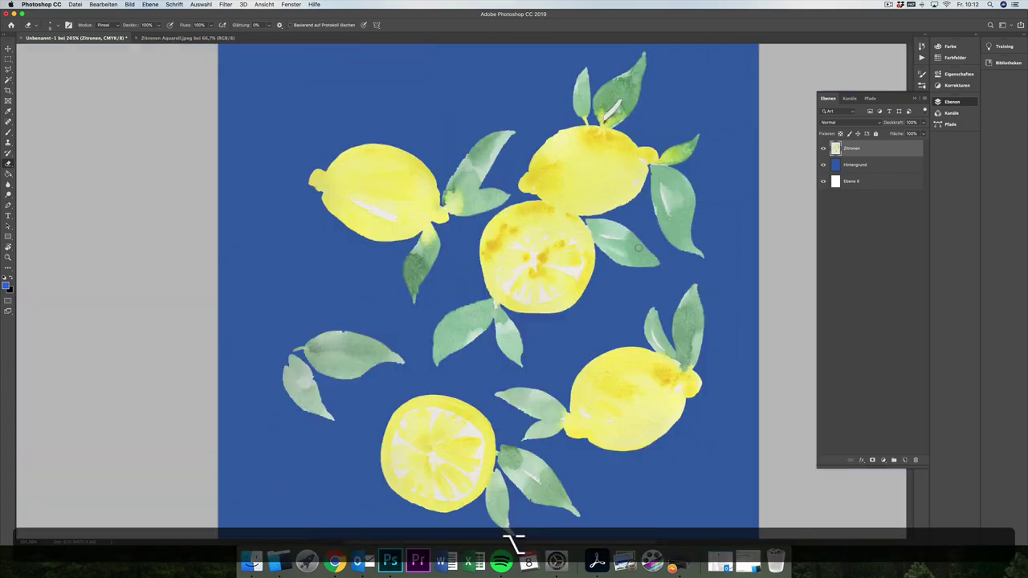
pyautogui.keyDown('alt'); pyautogui.scroll(6, 638, 249); pyautogui.keyUp('alt')
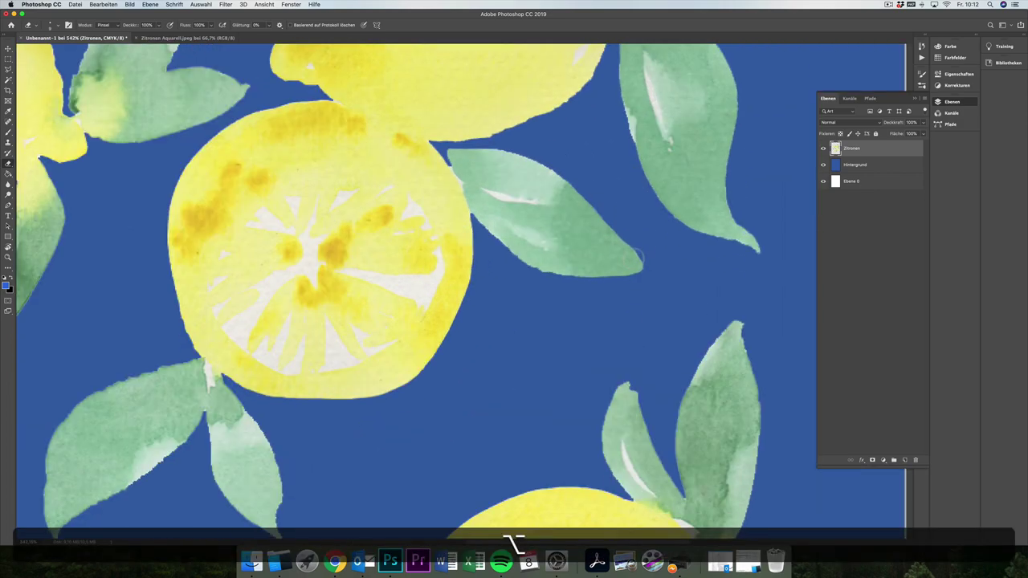
pyautogui.scroll(-1, 634, 257)
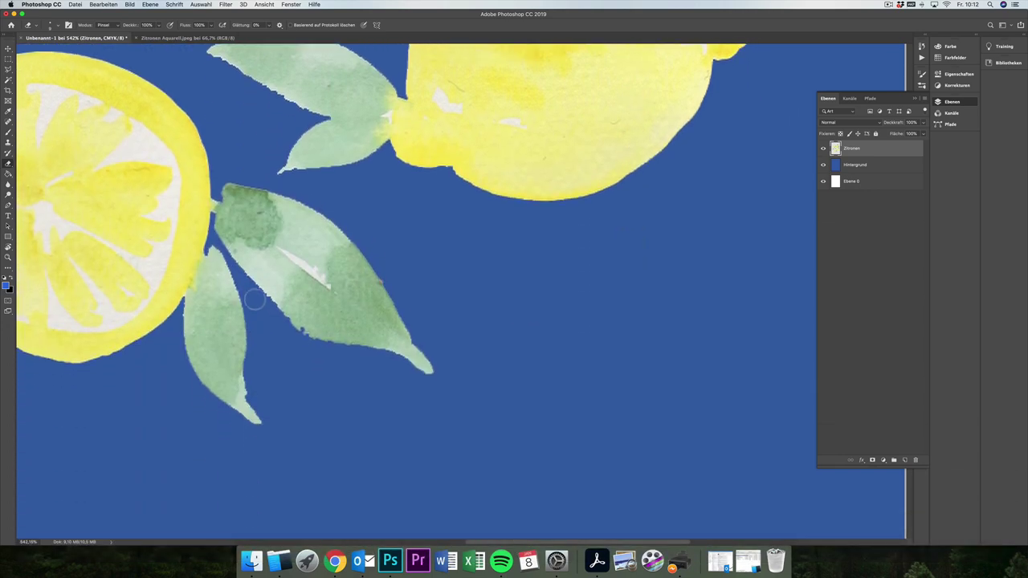
pyautogui.moveTo(312, 339); pyautogui.dragTo(434, 369)
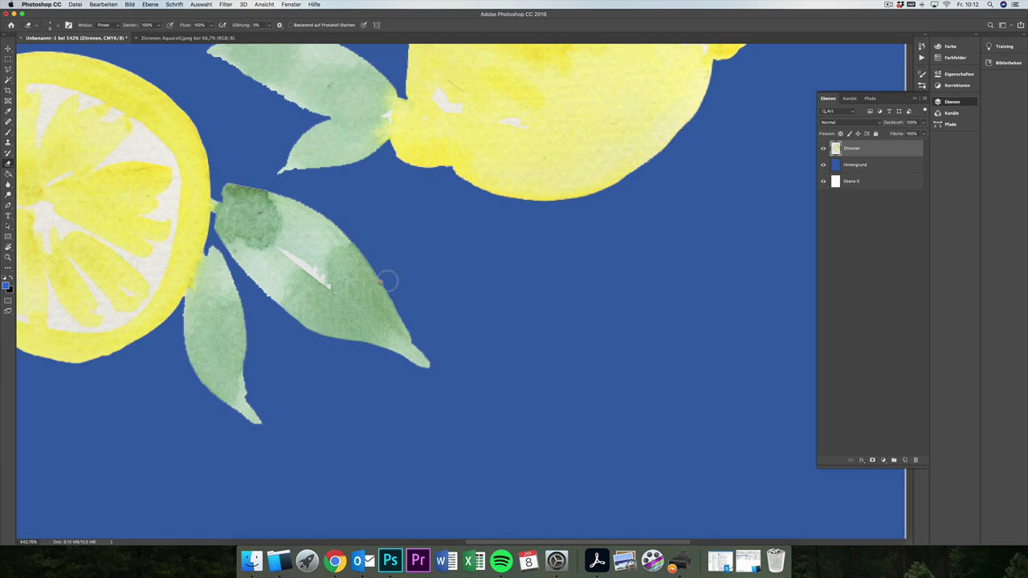
pyautogui.moveTo(253, 386)
pyautogui.mouseDown()
pyautogui.moveTo(264, 415)
pyautogui.moveTo(251, 431)
pyautogui.mouseUp()
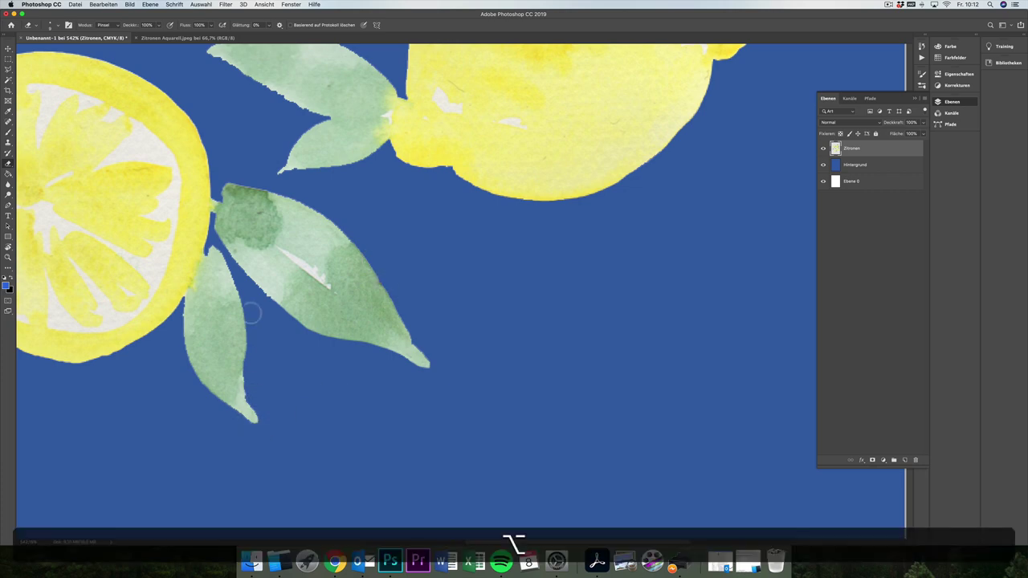
pyautogui.scroll(-3, 237, 320)
pyautogui.scroll(3, 259, 257)
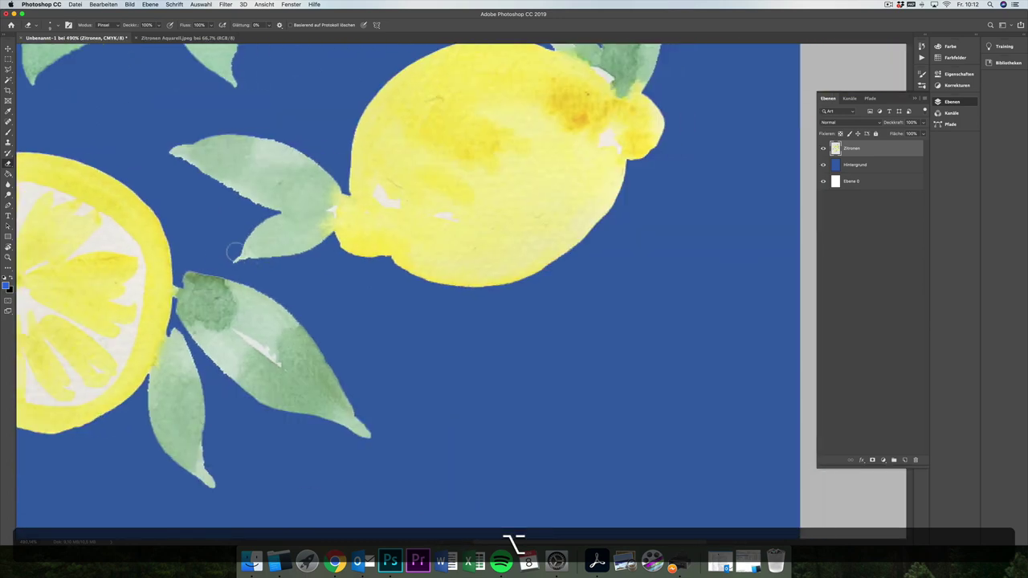
pyautogui.scroll(-3, 266, 268)
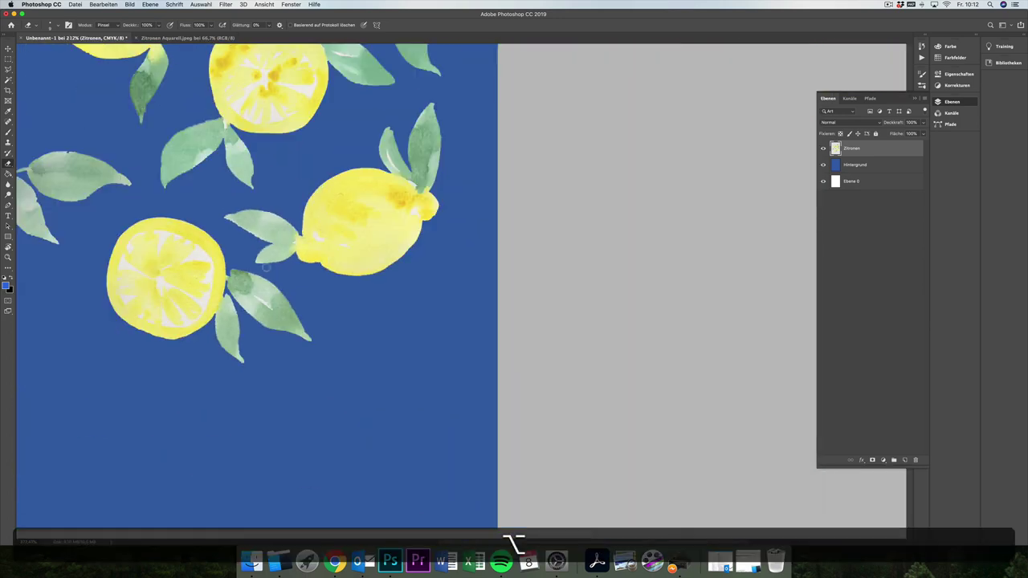
# Add a Kontur (stroke) layer effect to the Zitronen layer and show its settings.
pyautogui.scroll(2, 266, 268)
pyautogui.scroll(3, 266, 267)
pyautogui.hscroll(-3, 265, 268)
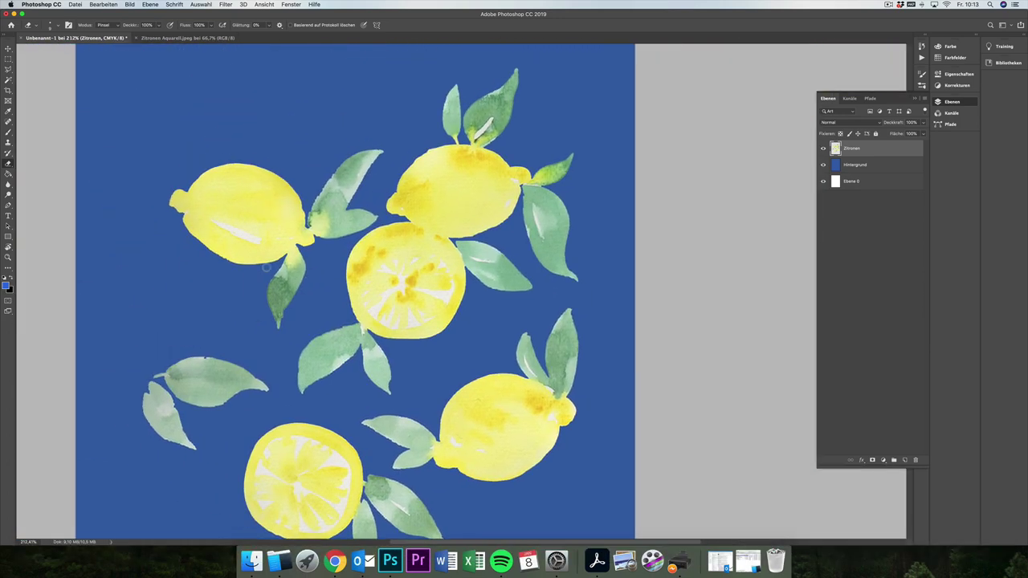
pyautogui.scroll(-2, 266, 267)
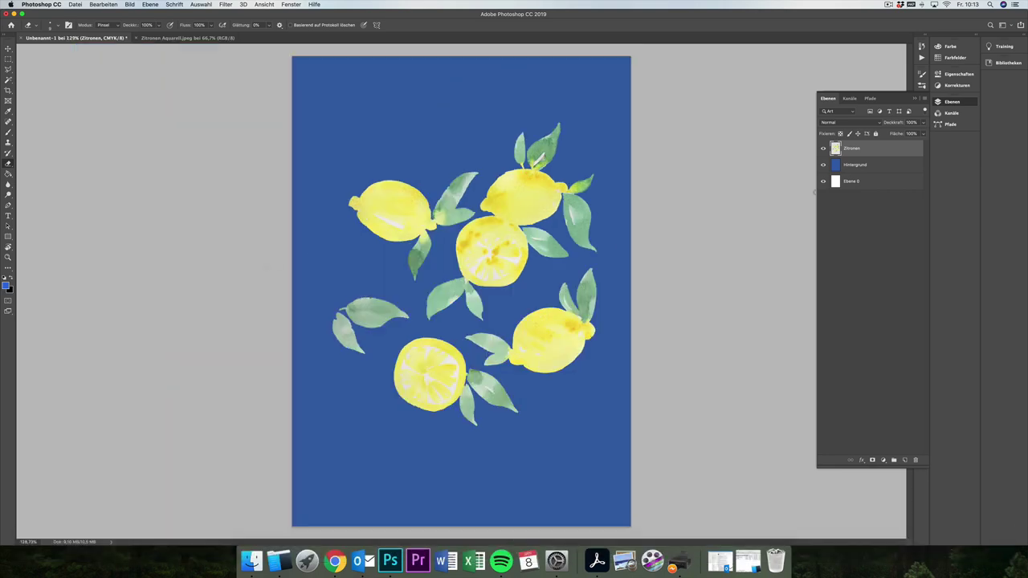
pyautogui.doubleClick(880, 149)
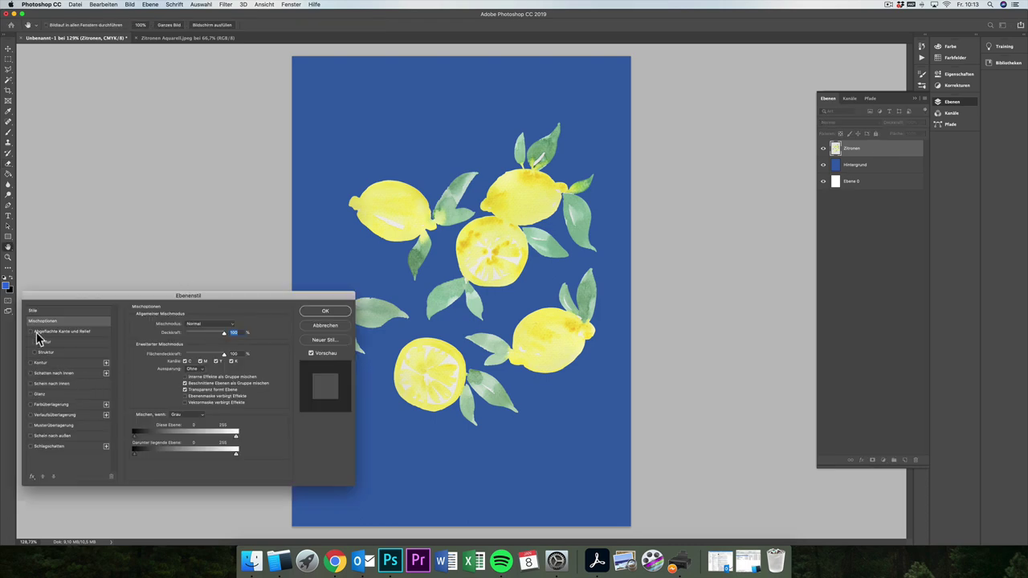
pyautogui.click(31, 363)
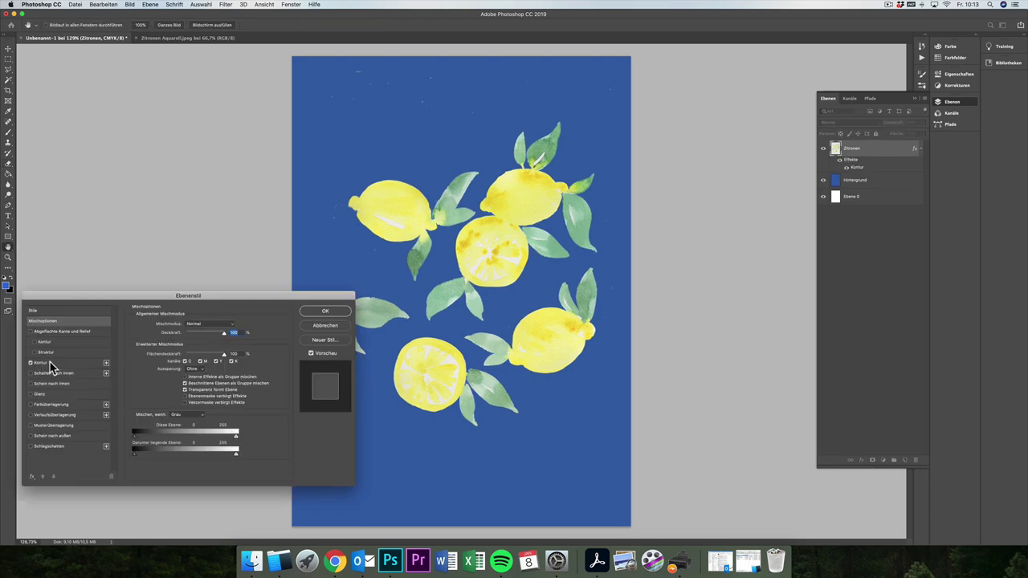
pyautogui.click(49, 364)
# Set the stroke colour to bright green #12bf3f, increase the stroke size and apply the layer style.
pyautogui.click(158, 384)
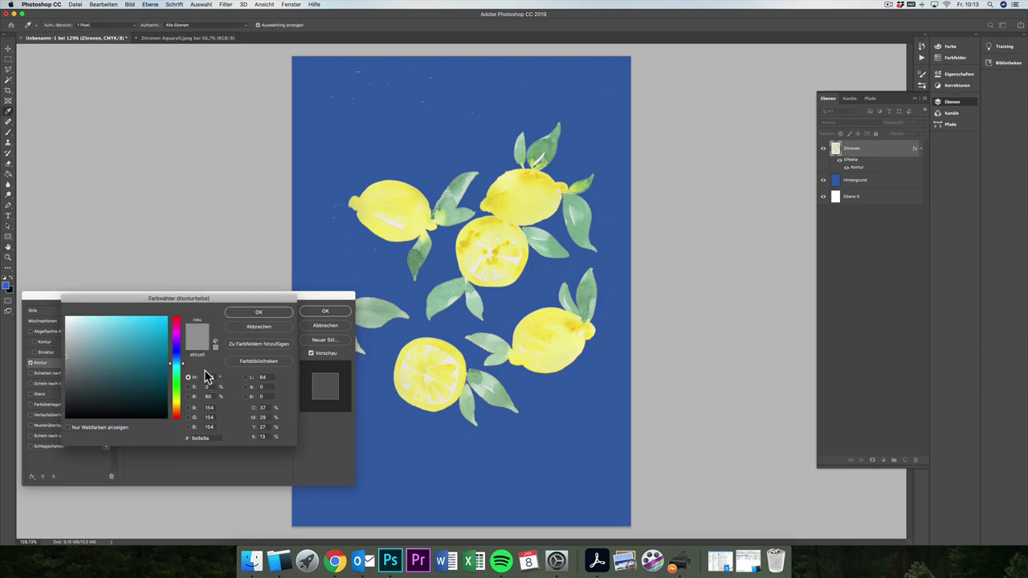
pyautogui.click(143, 348)
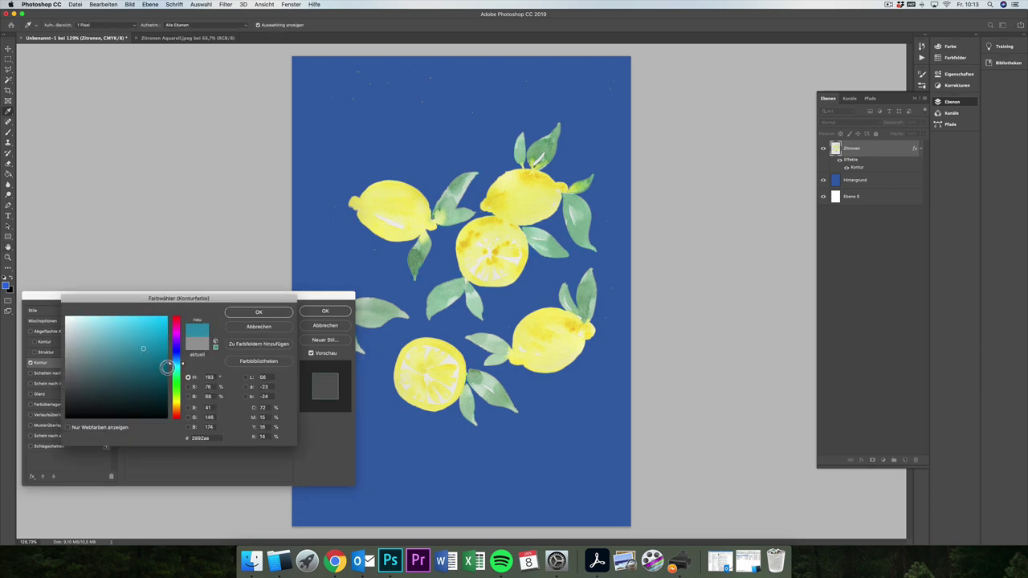
pyautogui.click(176, 381)
pyautogui.moveTo(143, 348)
pyautogui.mouseDown()
pyautogui.moveTo(151, 333)
pyautogui.moveTo(158, 342)
pyautogui.mouseUp()
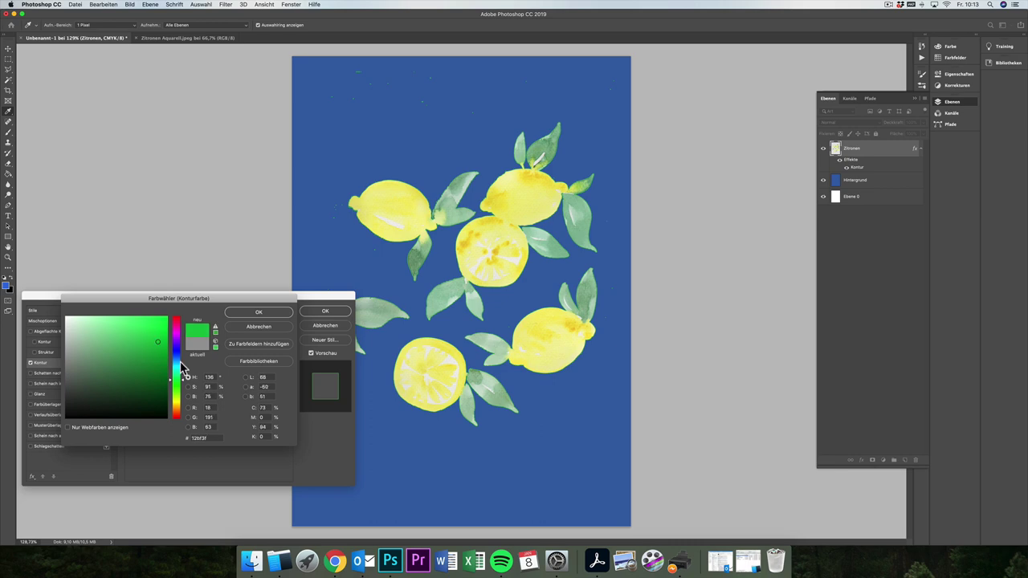
pyautogui.click(259, 313)
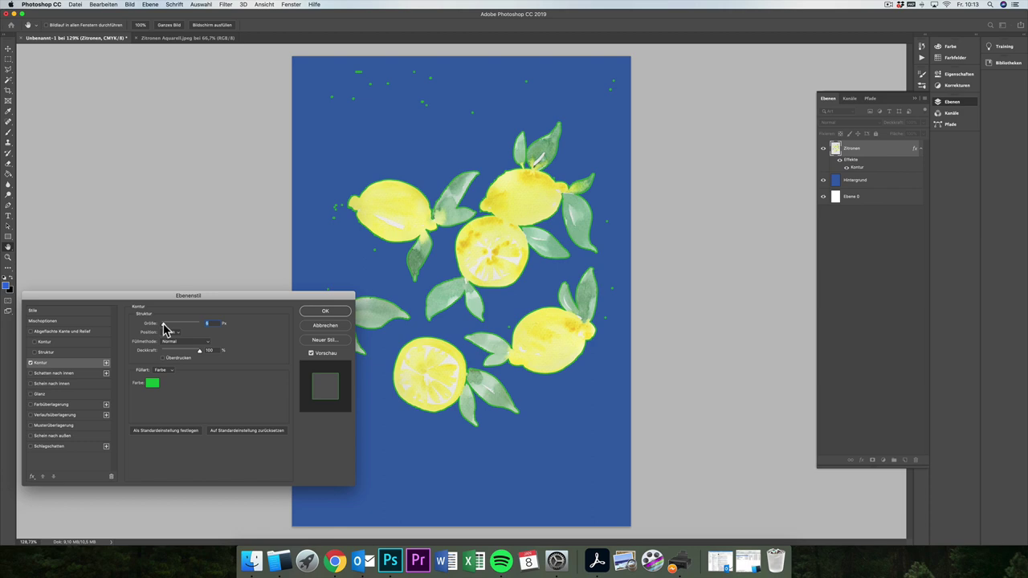
pyautogui.moveTo(165, 329); pyautogui.dragTo(165, 329)
pyautogui.click(318, 313)
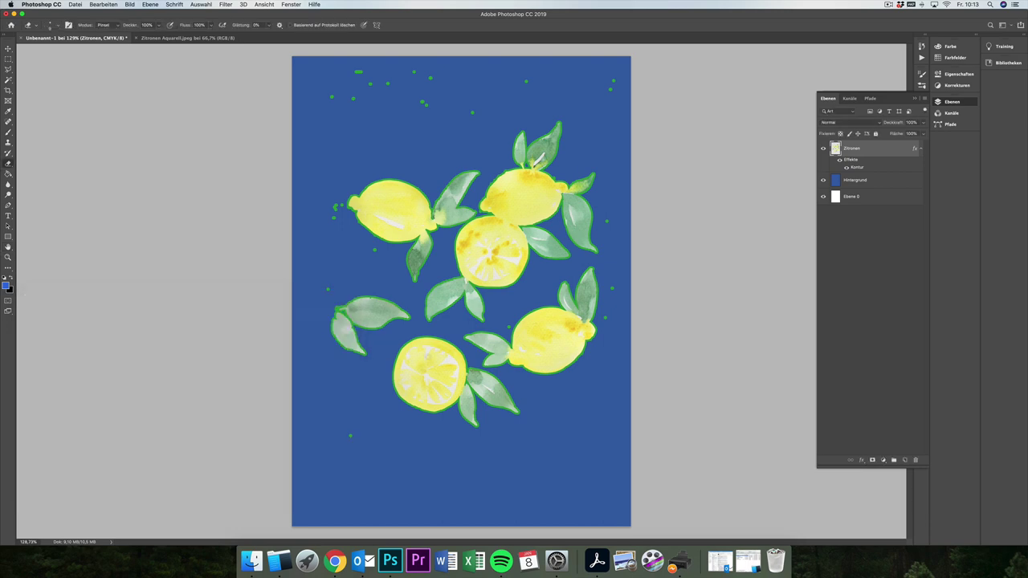
# Enlarge the hard round Eraser brush considerably for removing the stray specks on the Zitronen layer.
pyautogui.scroll(4, 426, 357)
pyautogui.scroll(-3, 429, 357)
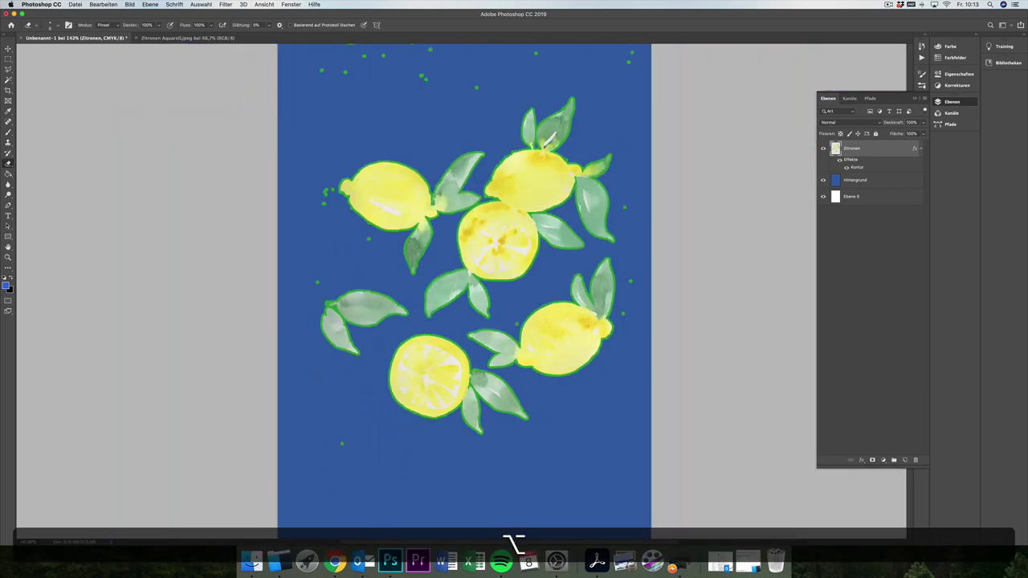
pyautogui.scroll(3, 464, 289)
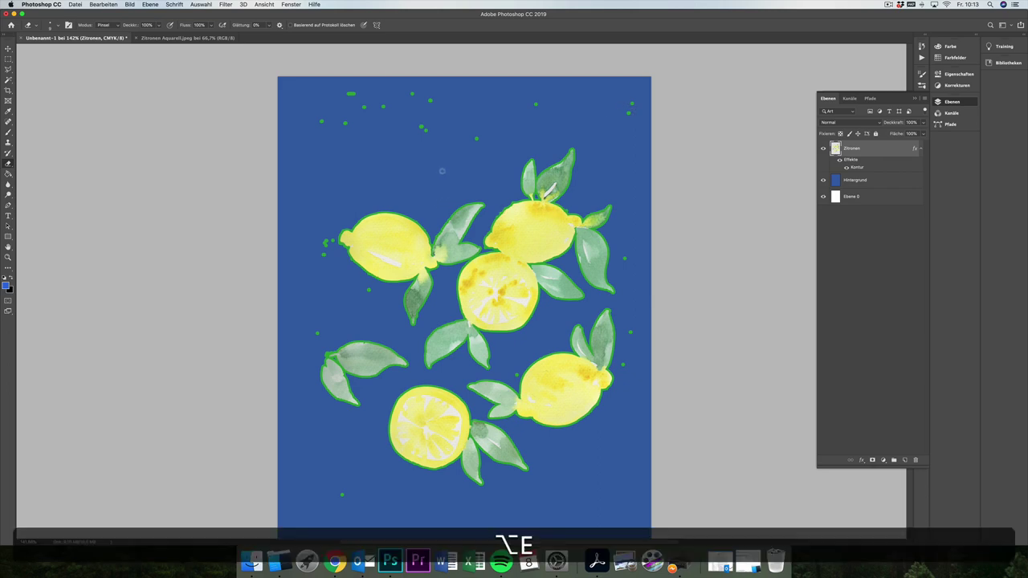
pyautogui.keyDown('alt'); pyautogui.scroll(4, 442, 120); pyautogui.keyUp('alt')
pyautogui.scroll(1, 380, 150)
pyautogui.rightClick(380, 150)
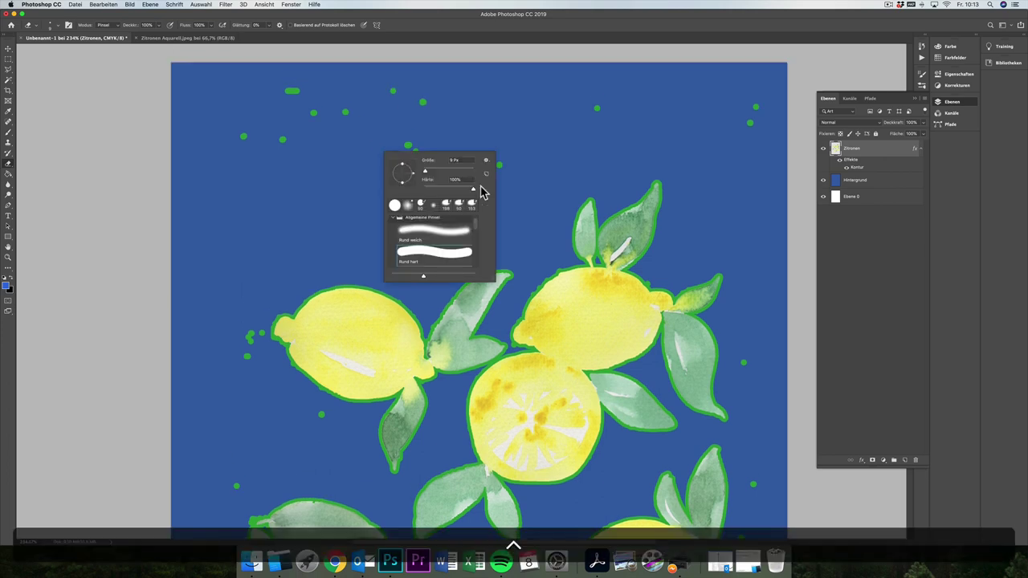
pyautogui.moveTo(417, 166); pyautogui.dragTo(450, 173)
pyautogui.press('Return')
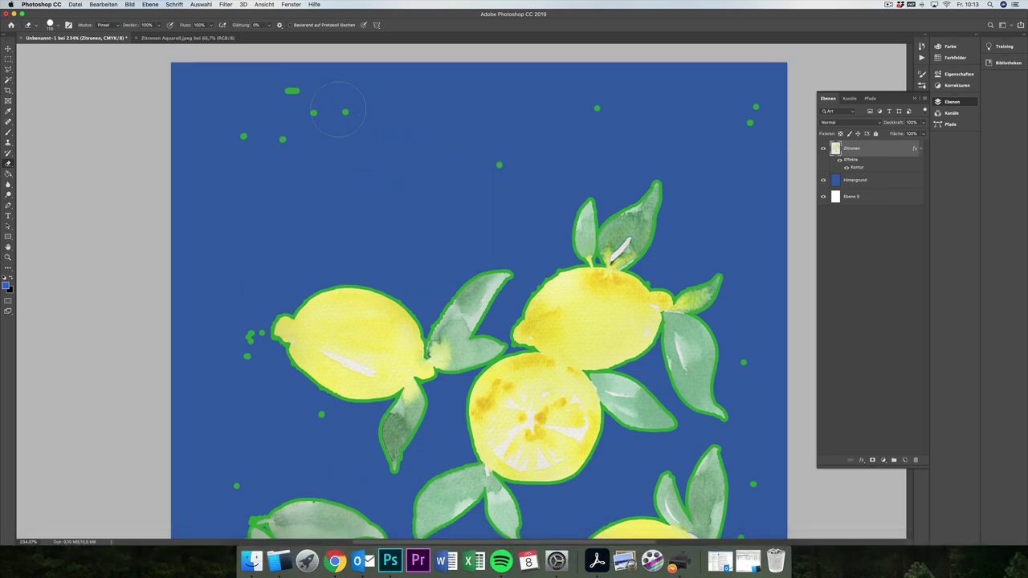
# Erase the green-outlined stray specks scattered above the lemons and in the lower part of the blue area.
pyautogui.moveTo(339, 110)
pyautogui.mouseDown()
pyautogui.moveTo(262, 99)
pyautogui.moveTo(245, 135)
pyautogui.mouseUp()
pyautogui.scroll(-5, 748, 338)
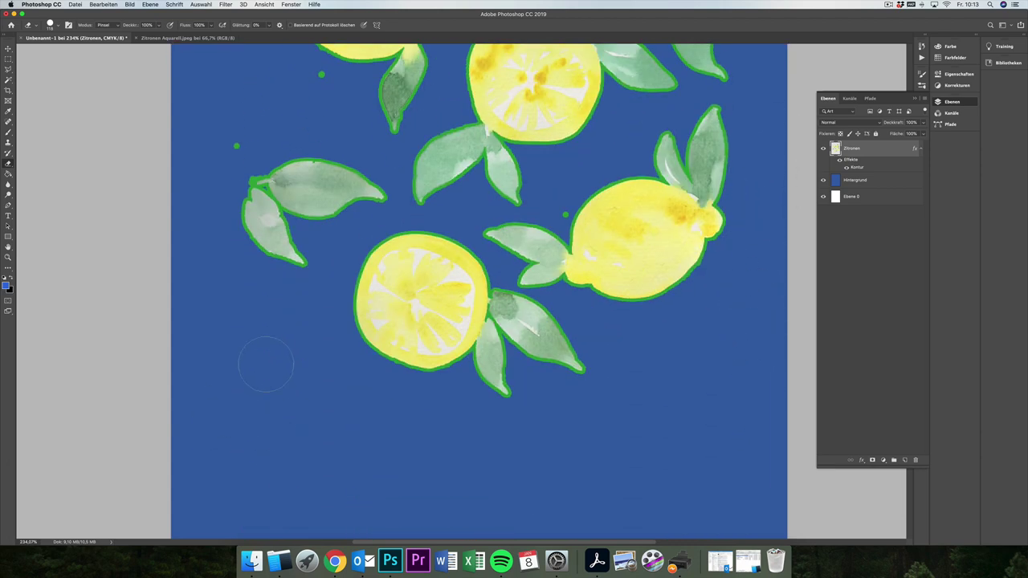
pyautogui.scroll(1, 266, 364)
pyautogui.scroll(1, 300, 178)
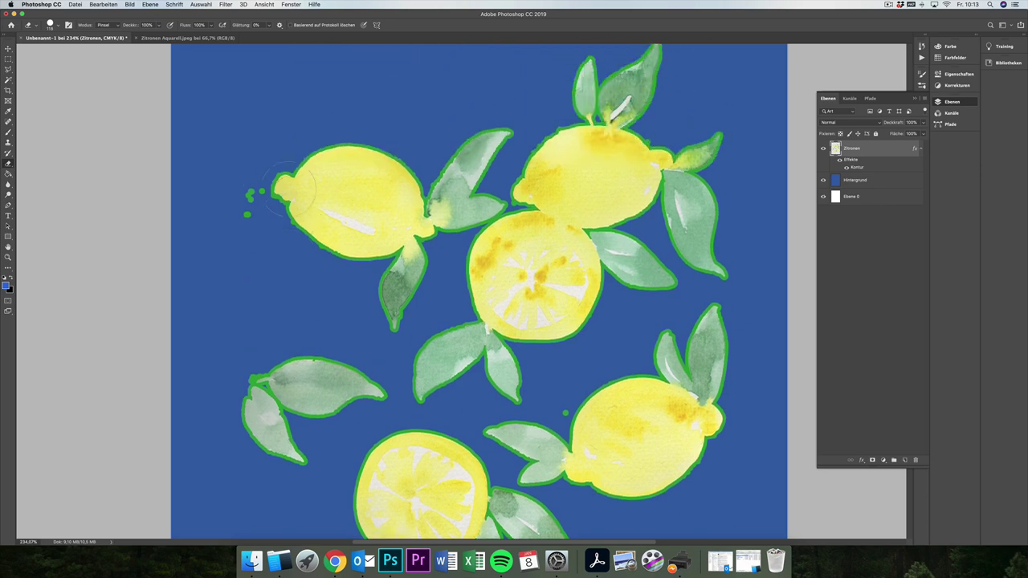
pyautogui.press('super+t')
pyautogui.press('super+z')
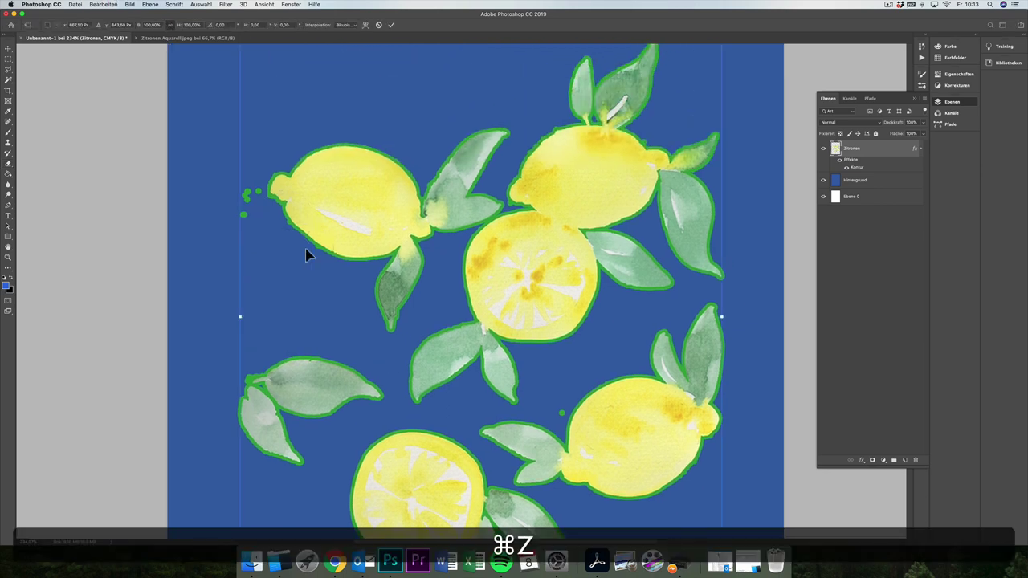
pyautogui.press('super+Return')
pyautogui.press('super+z')
pyautogui.press('e')
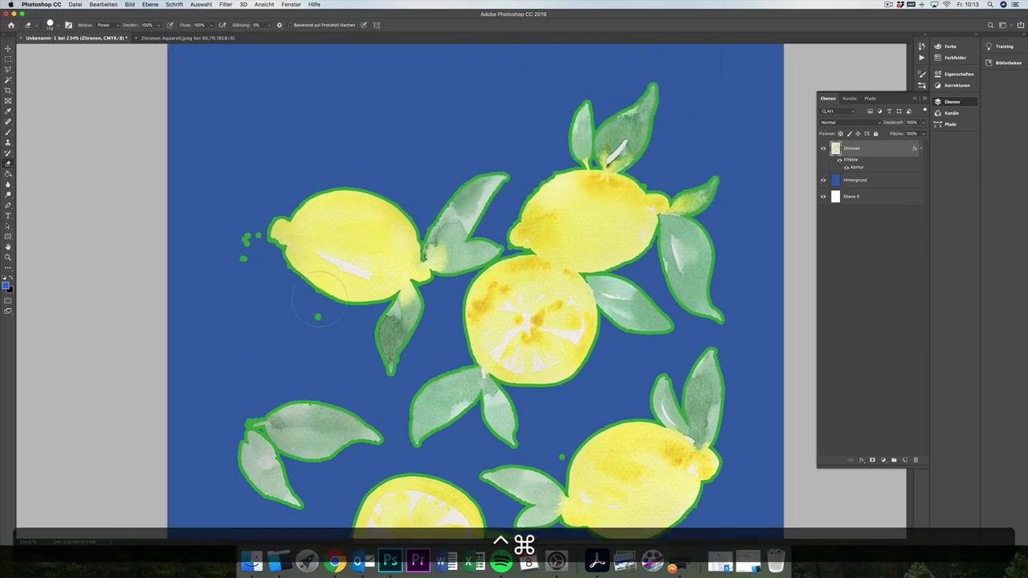
# Erase the stray specks beside and below the whole lemon on the left.
pyautogui.scroll(5, 319, 300)
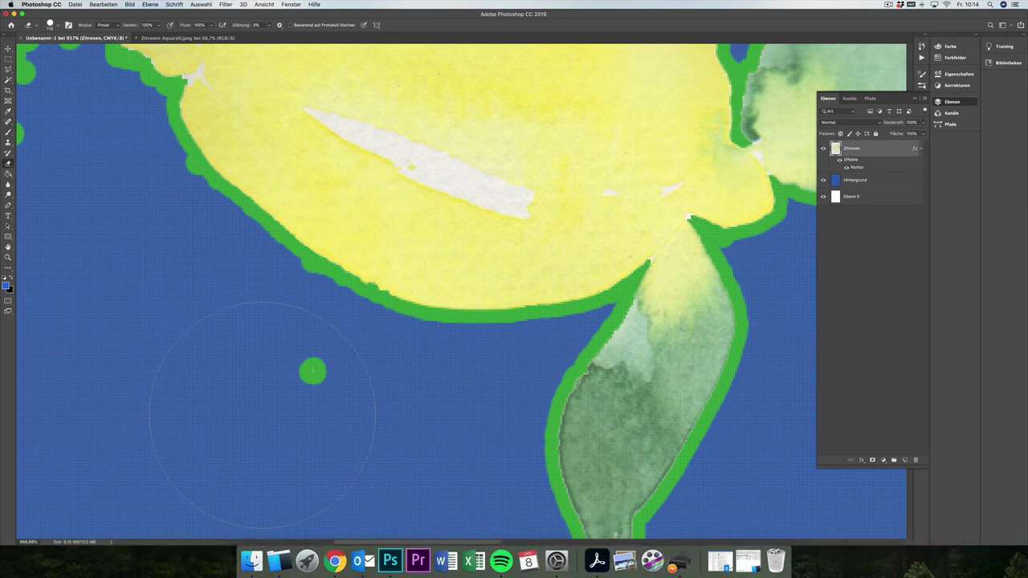
pyautogui.scroll(-3, 265, 402)
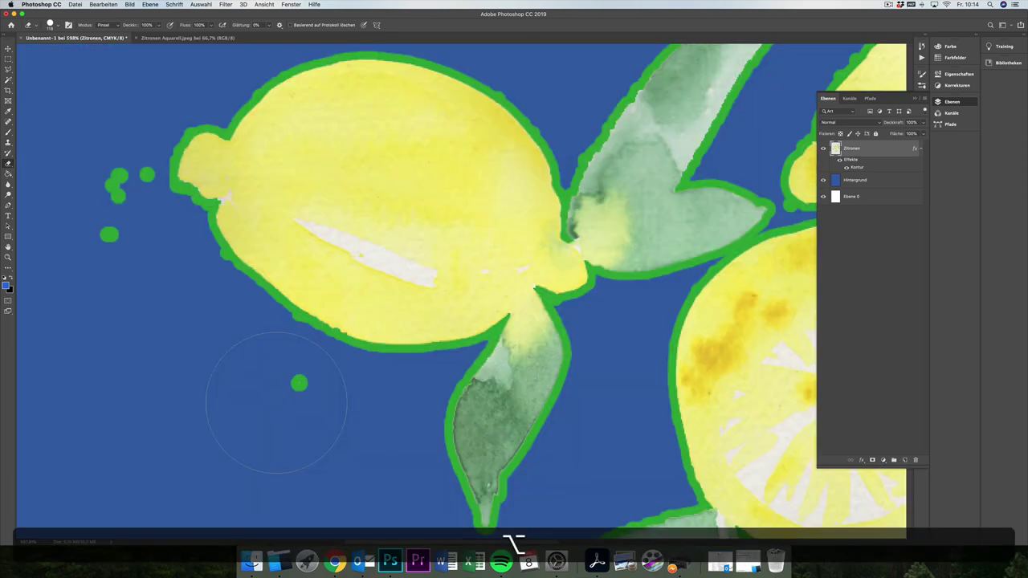
pyautogui.scroll(-3, 124, 287)
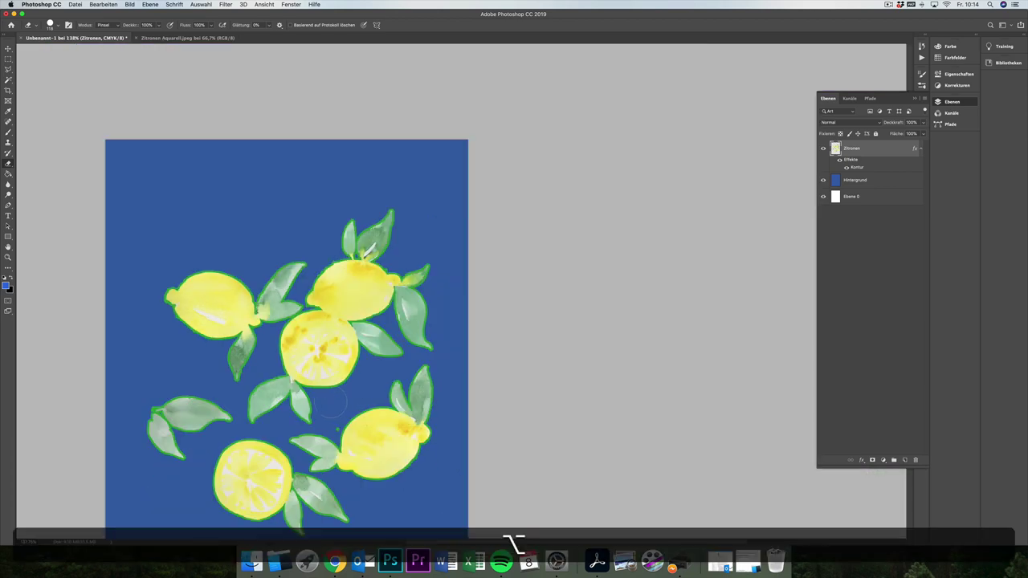
# Shrink the Eraser brush, remove the last speck near the lower right lemon and smooth bumps along the fruit outlines.
pyautogui.scroll(2, 337, 408)
pyautogui.rightClick(337, 412)
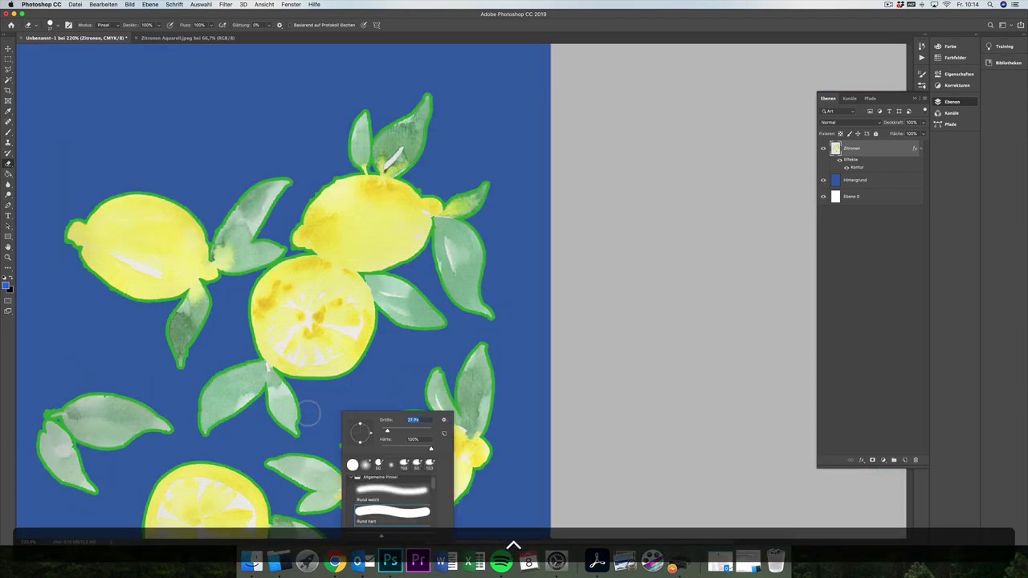
pyautogui.press('Escape')
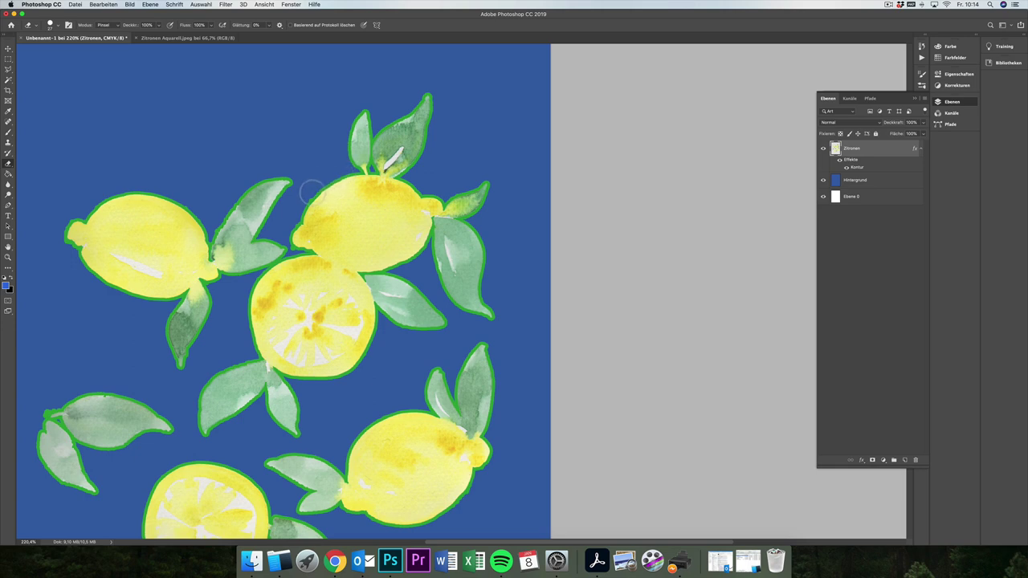
pyautogui.scroll(-5, 366, 280)
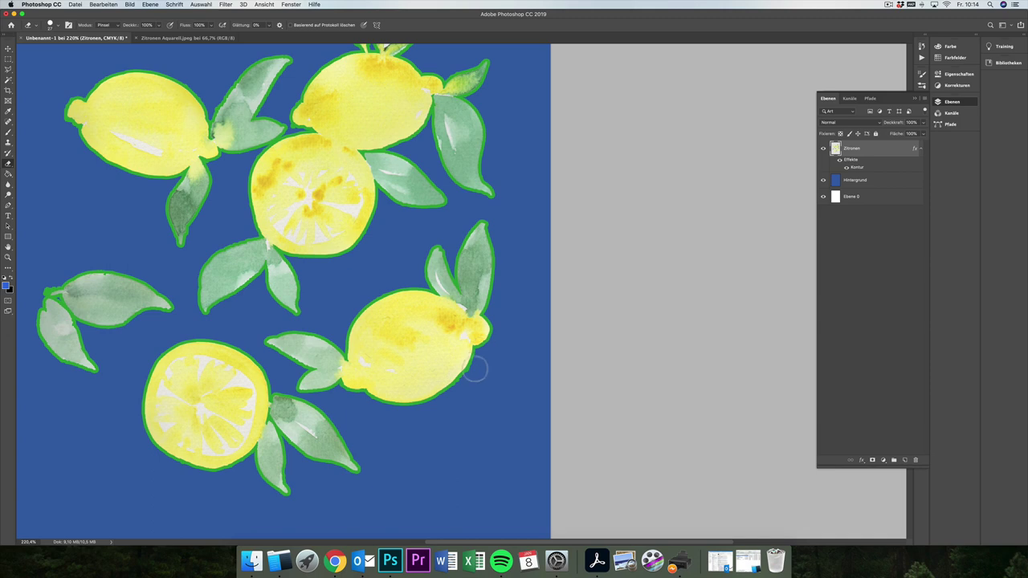
pyautogui.scroll(-3, 462, 377)
pyautogui.scroll(2, 454, 278)
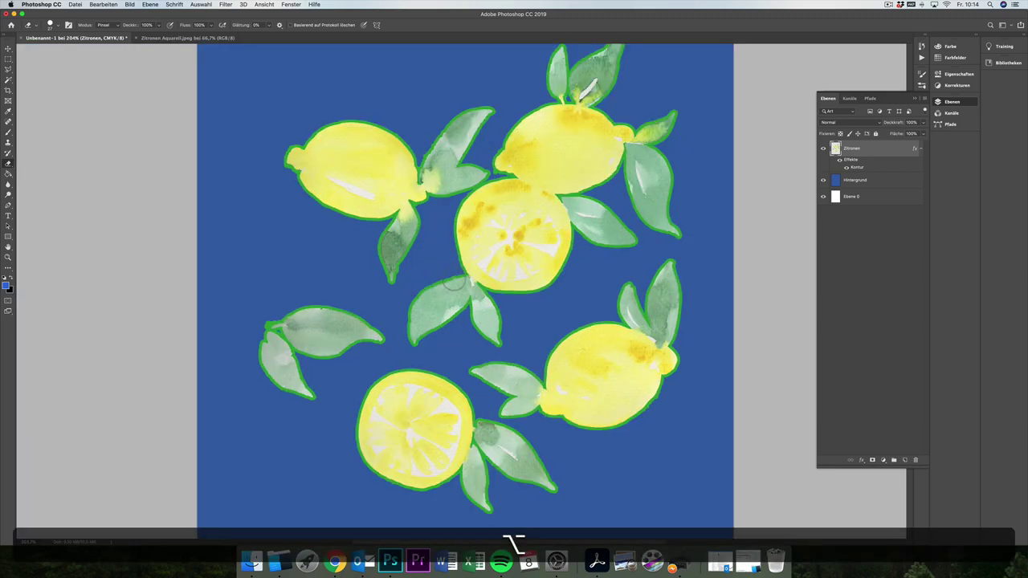
# Turn off the Kontur effect on the Zitronen layer and hide the blue Hintergrund layer.
pyautogui.scroll(-3, 454, 278)
pyautogui.doubleClick(879, 152)
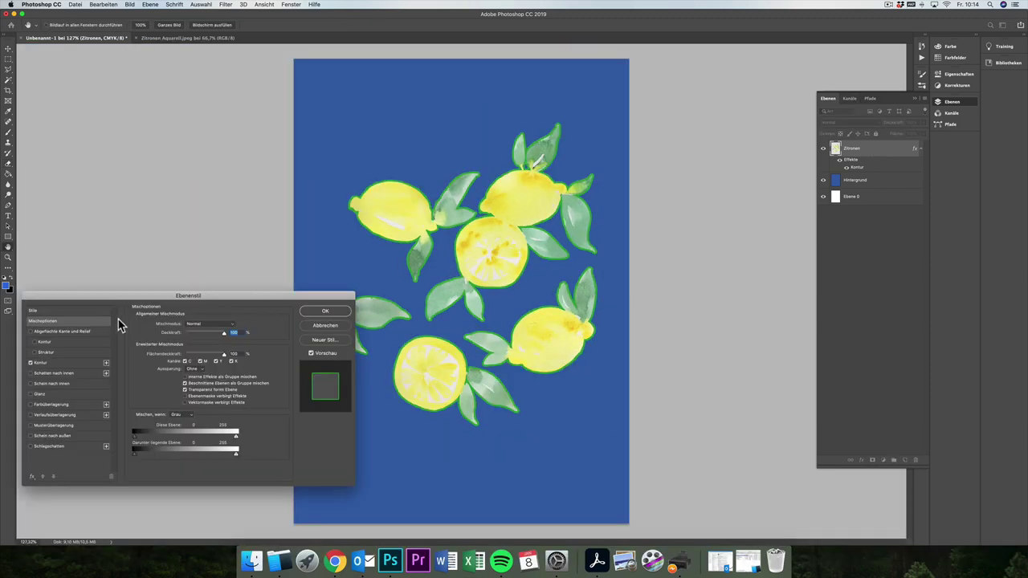
pyautogui.click(35, 363)
pyautogui.click(325, 311)
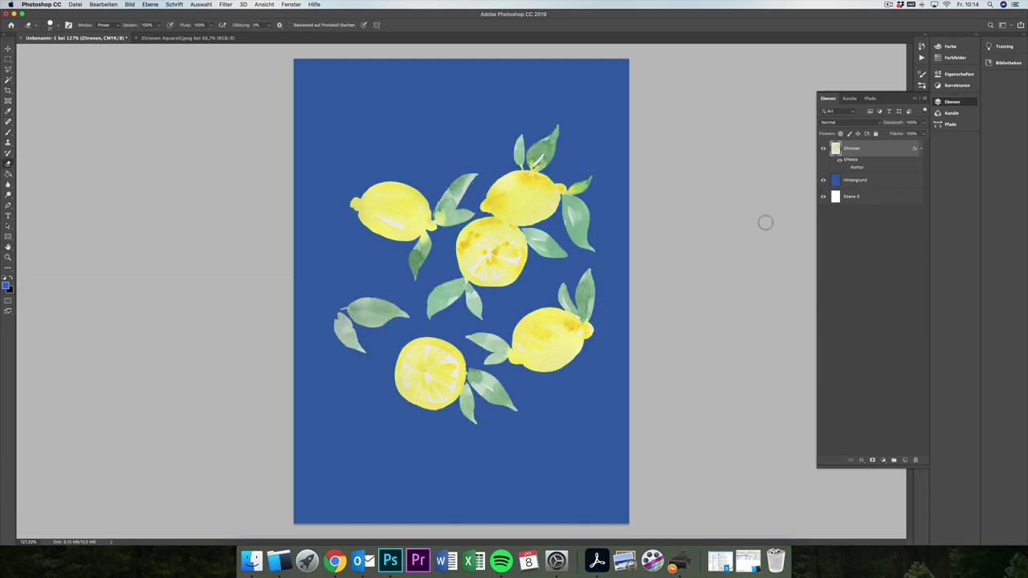
pyautogui.scroll(-3, 510, 232)
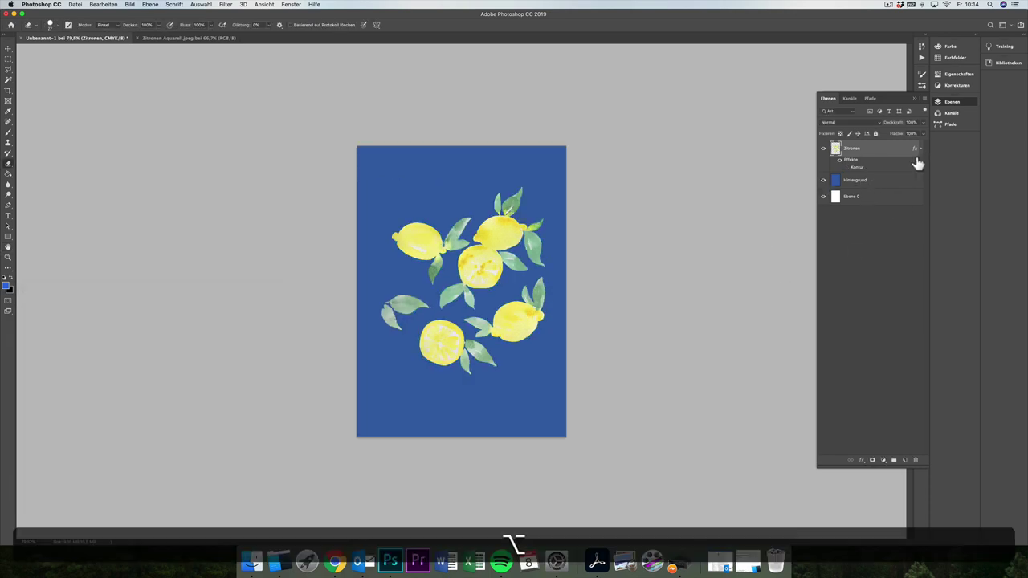
pyautogui.click(823, 180)
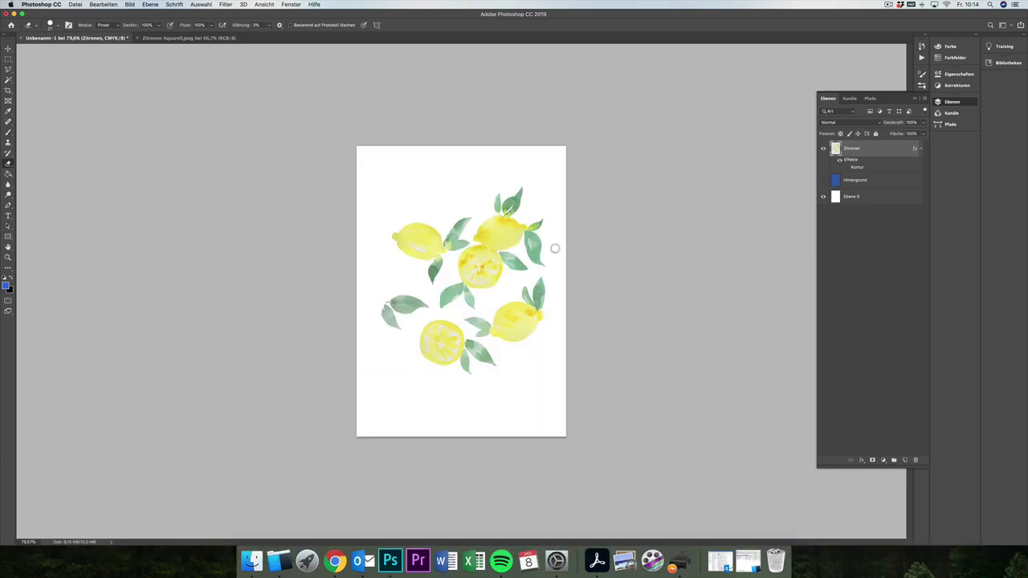
# Add a Tonwertkorrektur adjustment layer and a Helligkeit/Kontrast adjustment layer, raising the brightness slightly.
pyautogui.click(957, 86)
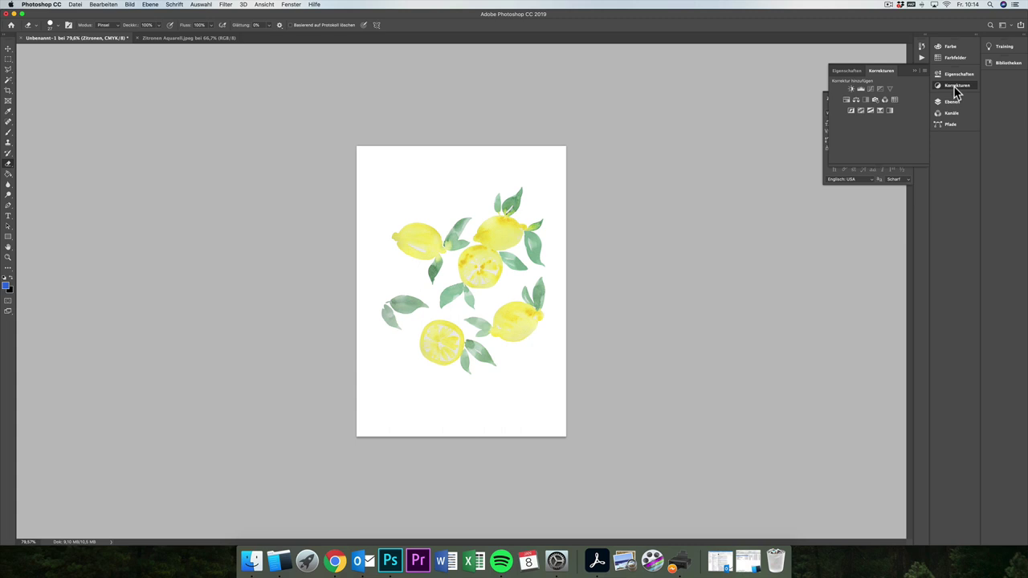
pyautogui.click(861, 89)
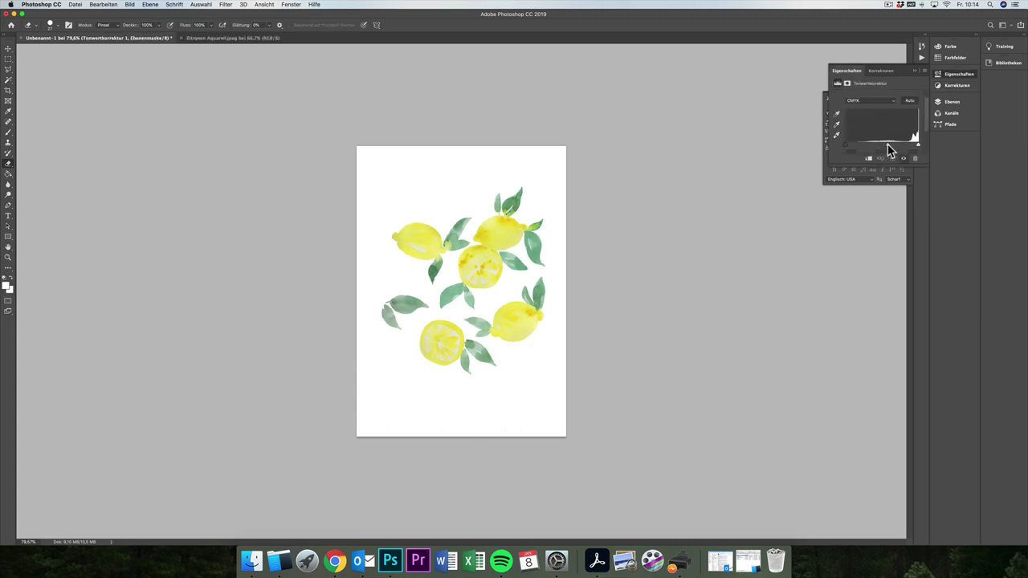
pyautogui.click(956, 86)
pyautogui.click(851, 89)
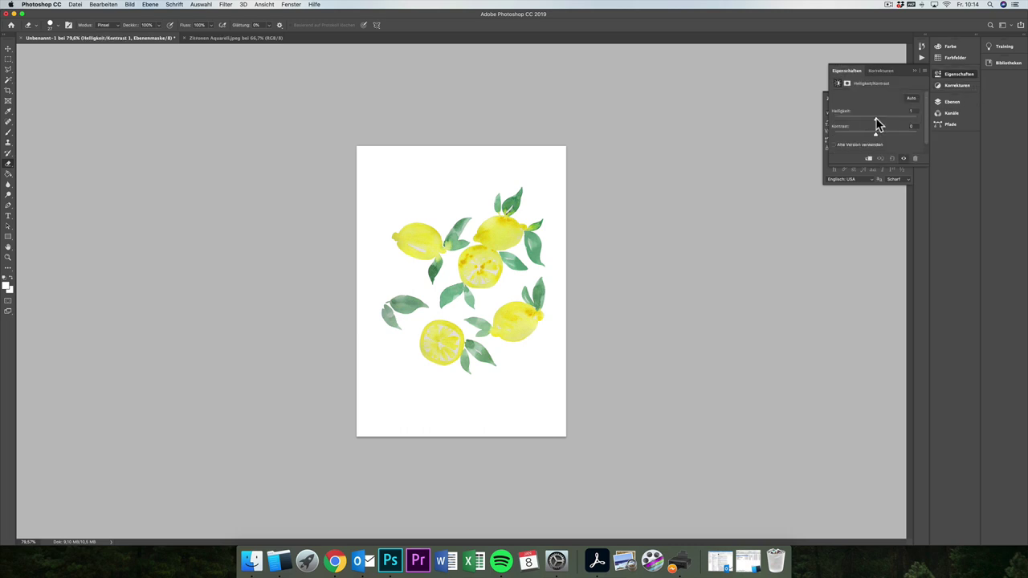
pyautogui.moveTo(875, 117); pyautogui.dragTo(881, 119)
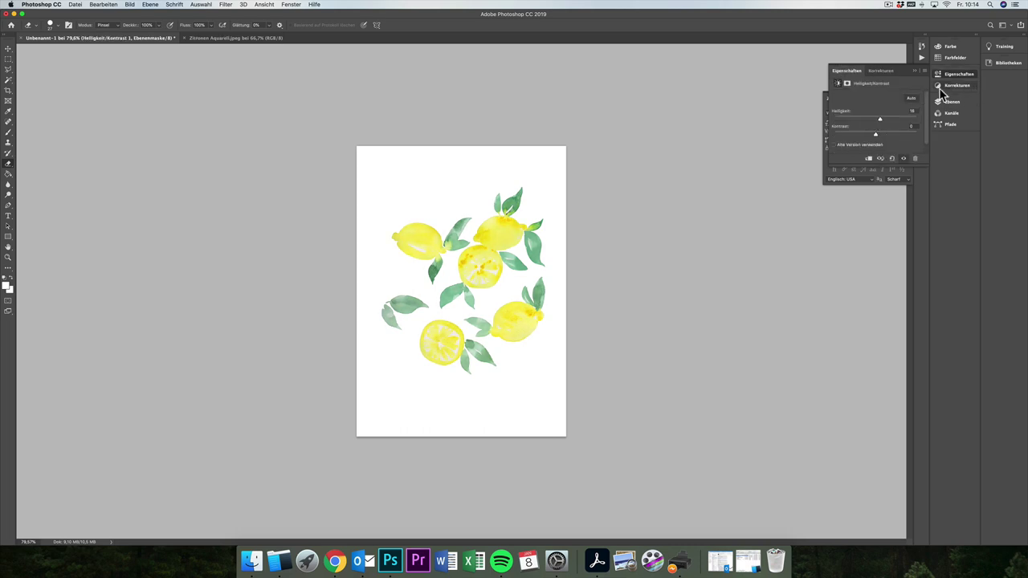
# Add a Farbton/Sättigung adjustment layer and raise the saturation slightly.
pyautogui.click(944, 85)
pyautogui.click(848, 100)
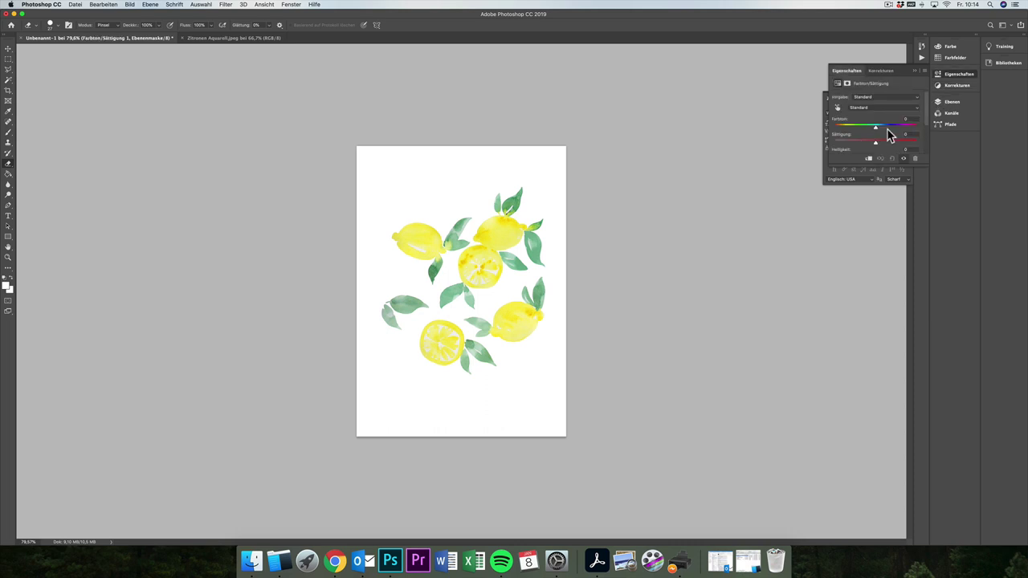
pyautogui.moveTo(875, 142); pyautogui.dragTo(883, 144)
# Group the three adjustment layers and toggle the group's visibility off and on to compare the lemons with and without the corrections.
pyautogui.click(950, 102)
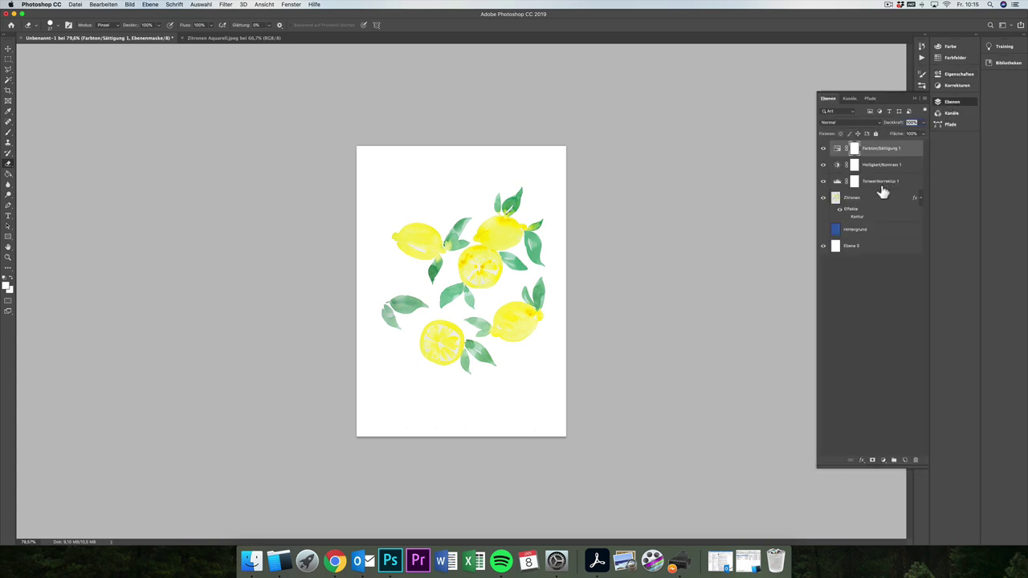
pyautogui.press('shift')
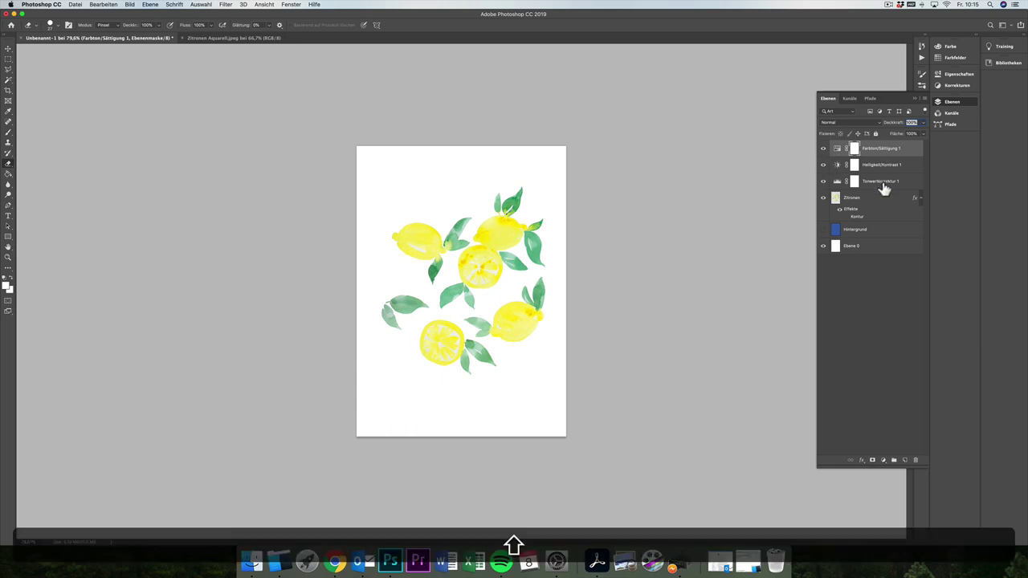
pyautogui.keyDown('shift'); pyautogui.click(883, 188); pyautogui.keyUp('shift')
pyautogui.click(894, 460)
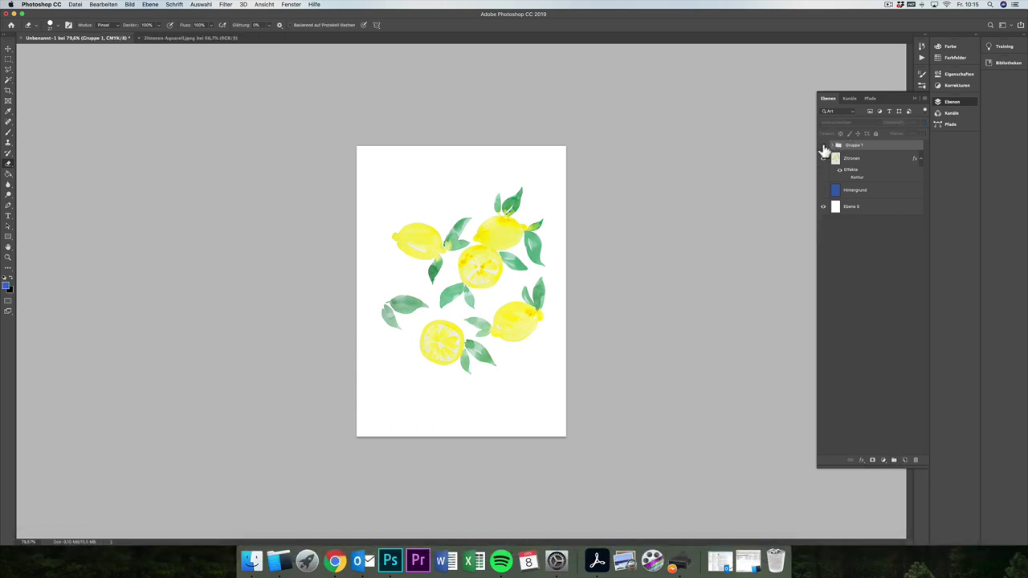
pyautogui.click(823, 145)
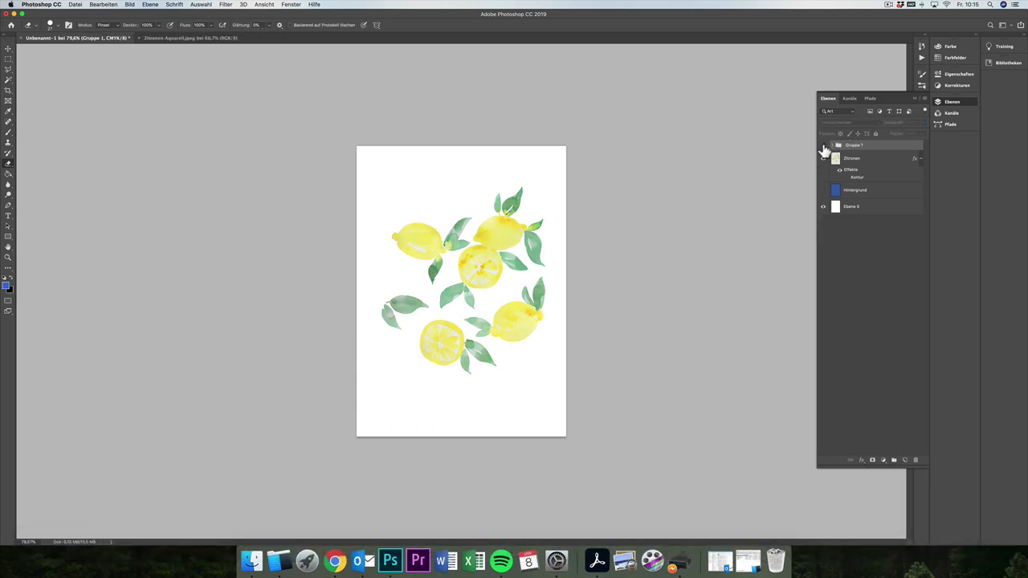
pyautogui.click(822, 146)
# Rename the adjustment layer group to Korrektur.
pyautogui.click(871, 161)
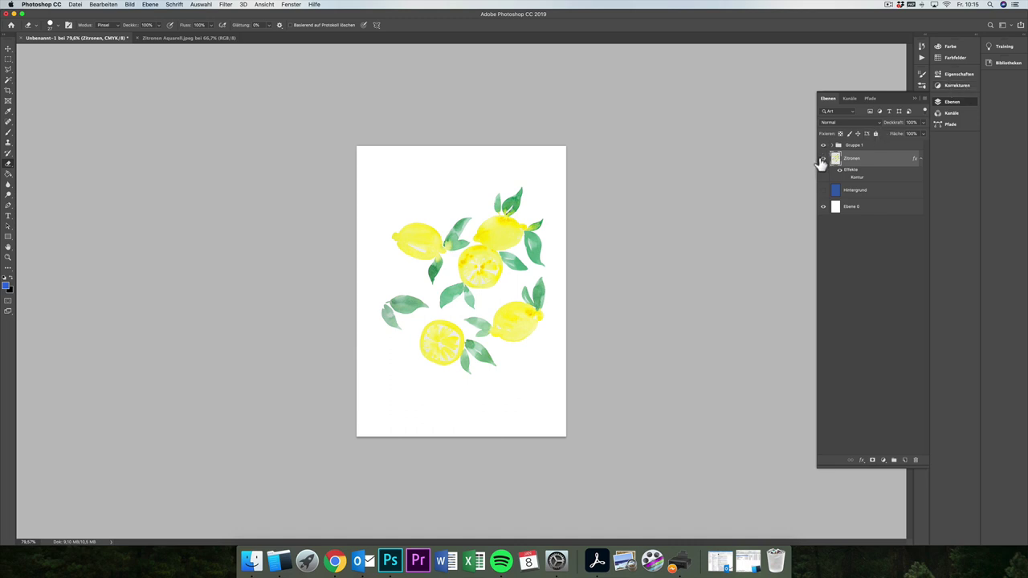
pyautogui.doubleClick(859, 146)
pyautogui.write('Kre')
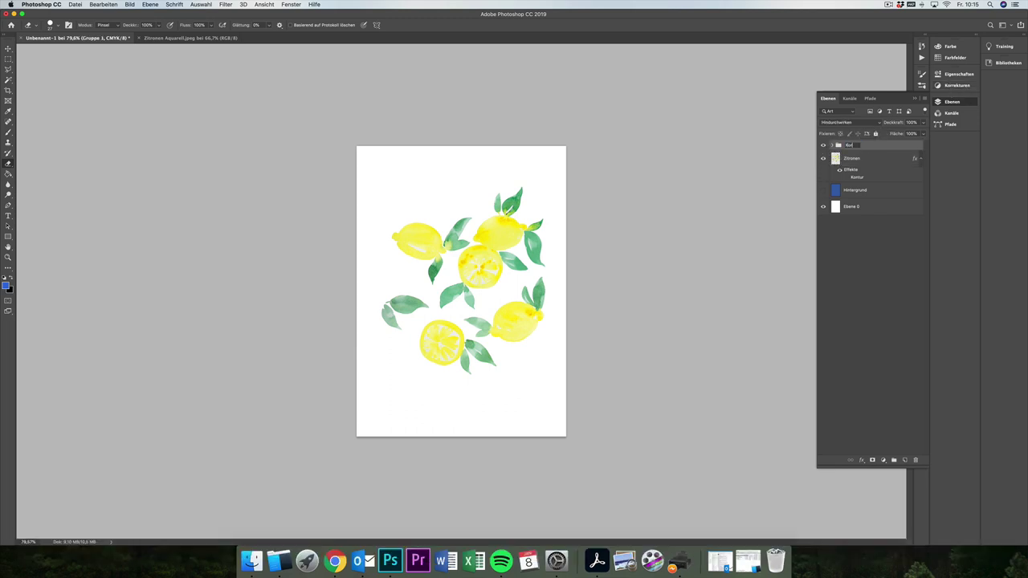
pyautogui.write('rektur')
pyautogui.press('Return')
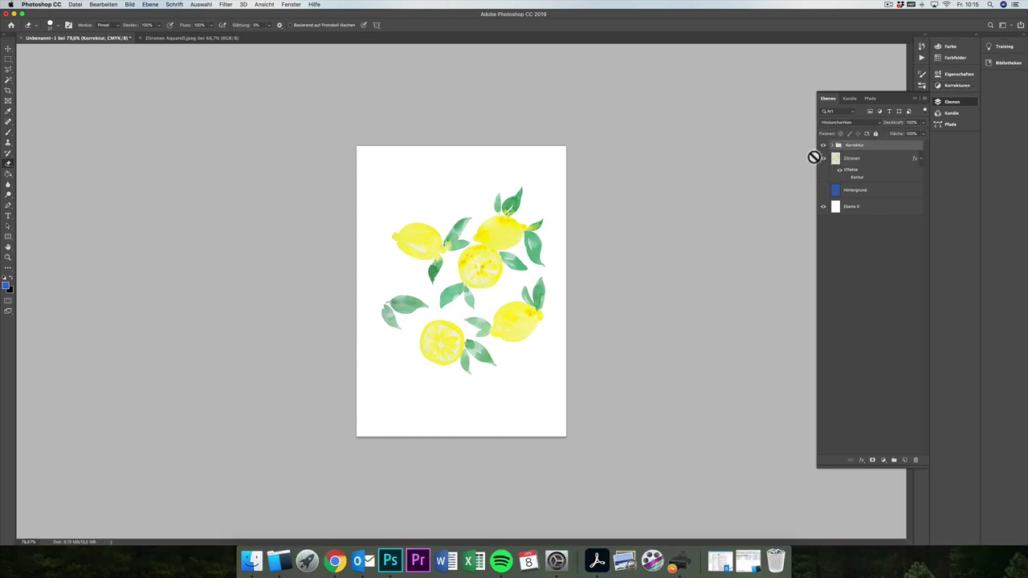
# Try enlarging the Zitronen layer beyond the postcard edges and repositioning it so the fruits are cropped at the borders.
pyautogui.click(850, 160)
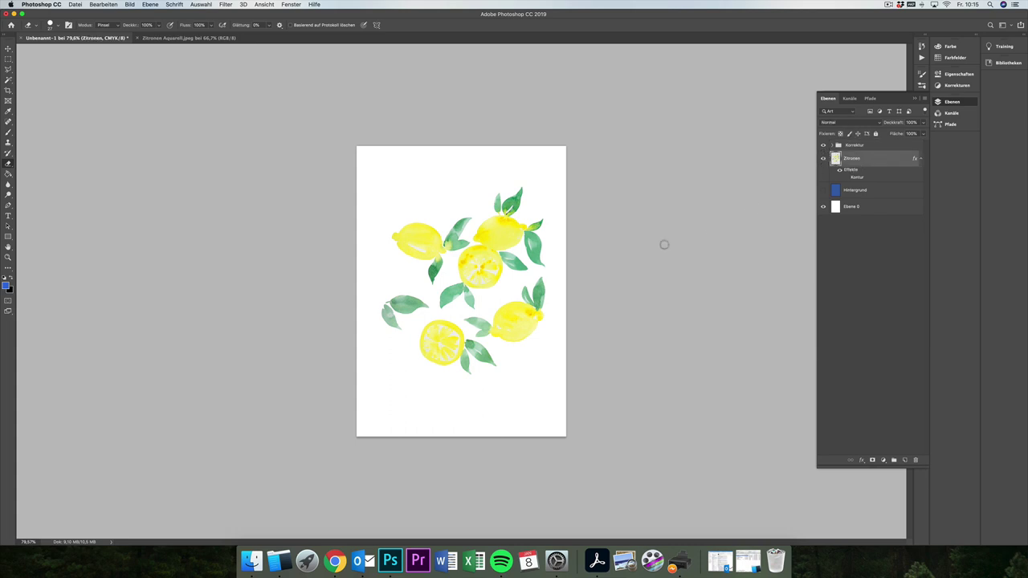
pyautogui.press('super+t')
pyautogui.moveTo(545, 187); pyautogui.dragTo(624, 96)
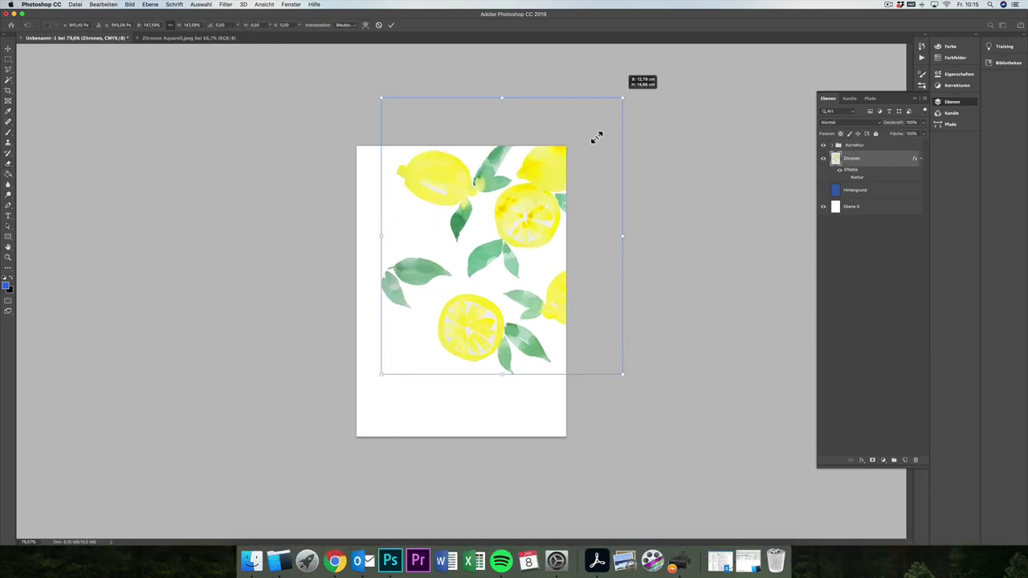
pyautogui.moveTo(532, 216); pyautogui.dragTo(475, 265)
pyautogui.moveTo(565, 150); pyautogui.dragTo(625, 85)
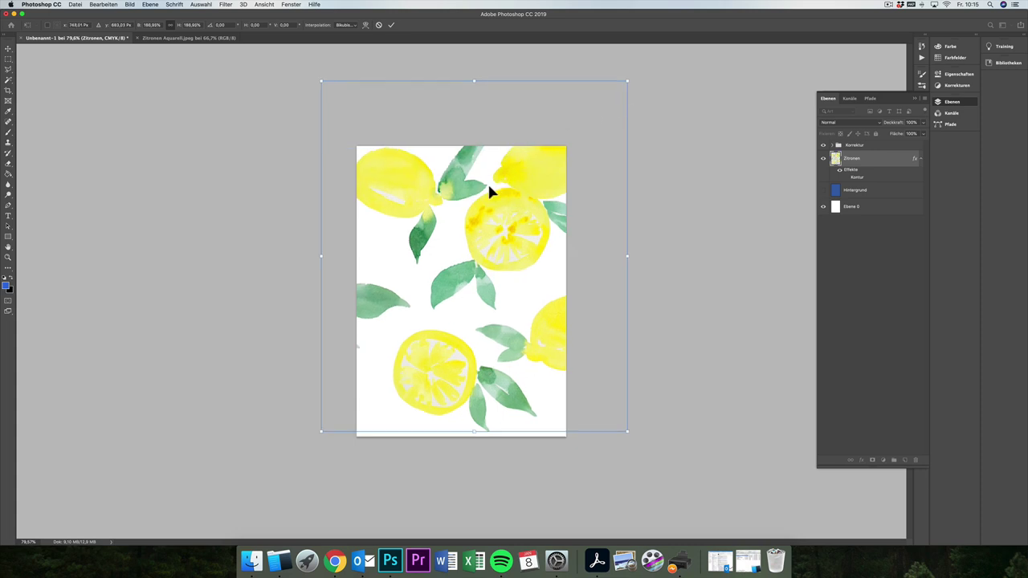
pyautogui.moveTo(488, 181)
pyautogui.mouseDown()
pyautogui.moveTo(474, 187)
pyautogui.moveTo(482, 204)
pyautogui.moveTo(477, 193)
pyautogui.mouseUp()
pyautogui.press('Return')
pyautogui.press('e')
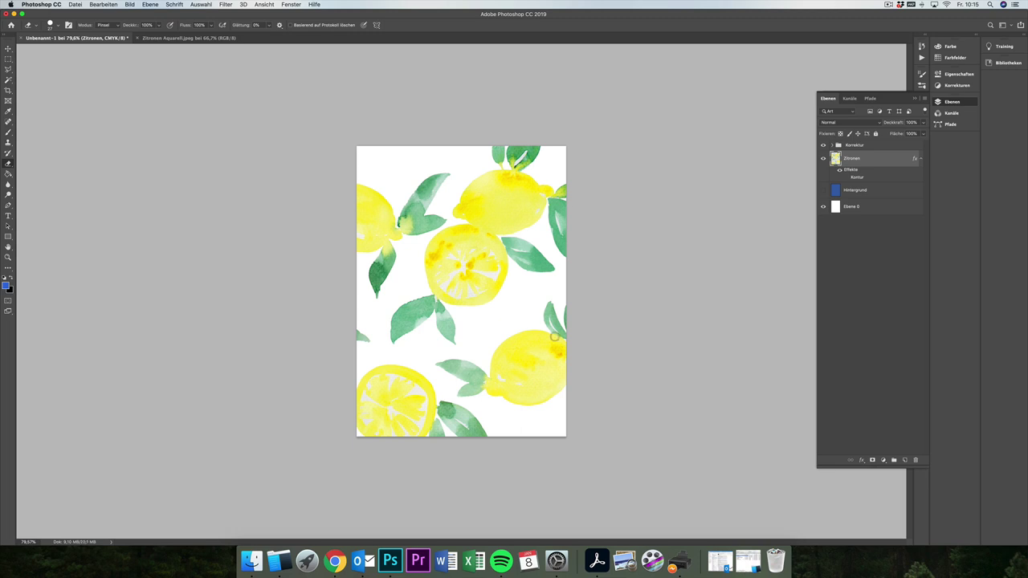
# Scale the Zitronen layer so that the whole lemon motif fits inside the postcard.
pyautogui.press('super+t')
pyautogui.moveTo(590, 113)
pyautogui.mouseDown()
pyautogui.moveTo(470, 212)
pyautogui.moveTo(471, 245)
pyautogui.moveTo(563, 186)
pyautogui.moveTo(504, 229)
pyautogui.mouseUp()
pyautogui.press('Return')
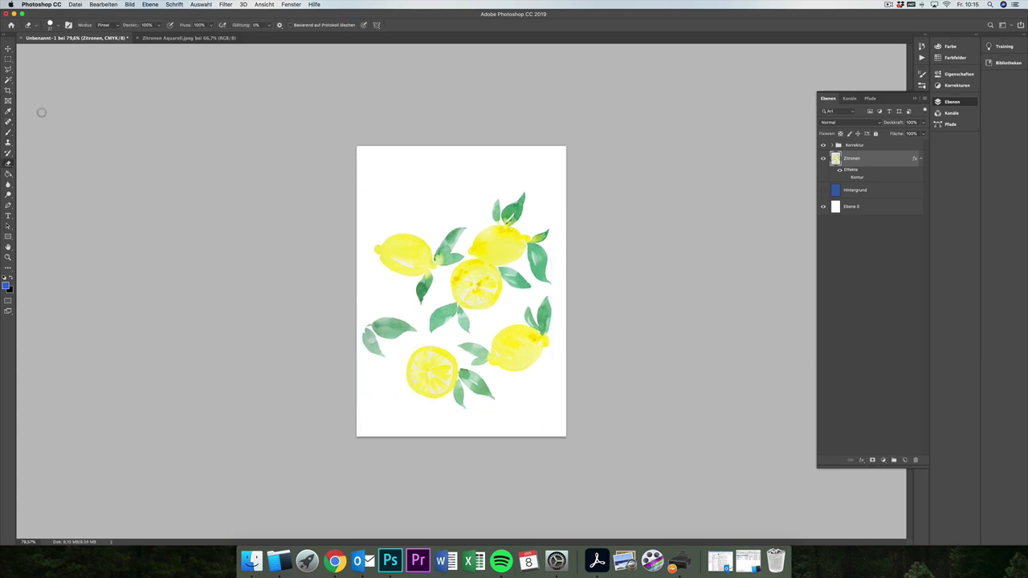
# Select the separate pair of leaves at the postcard's left edge with the Polygonal Lasso.
pyautogui.click(8, 69)
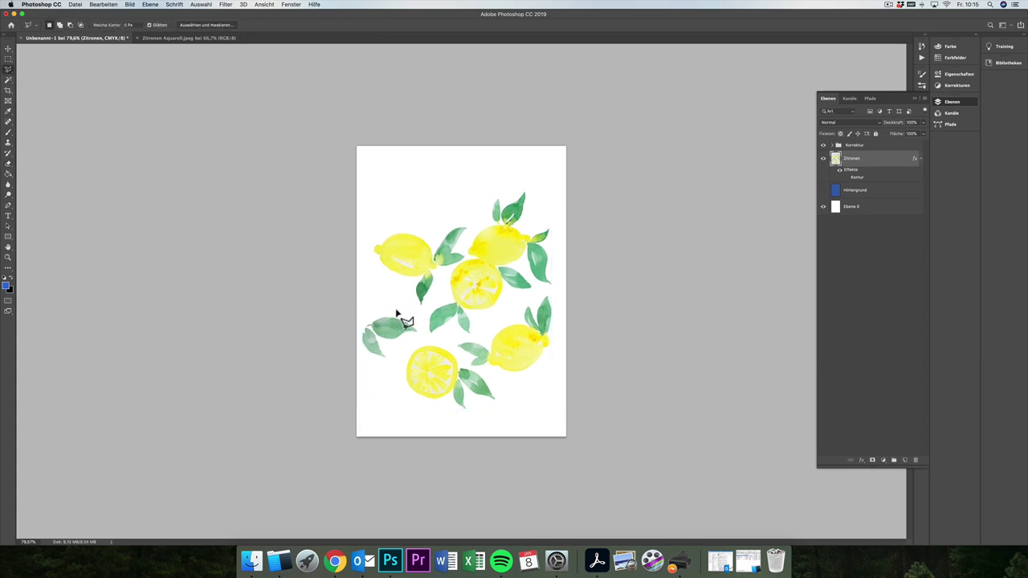
pyautogui.click(371, 306)
pyautogui.click(415, 310)
pyautogui.click(422, 333)
pyautogui.click(371, 368)
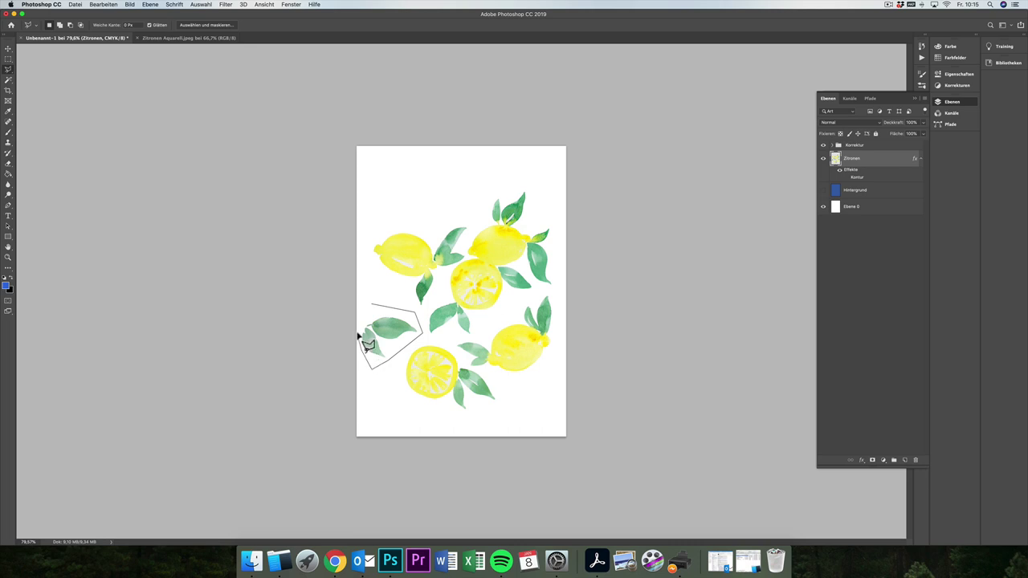
pyautogui.click(360, 340)
pyautogui.click(371, 306)
# Move the selected leaf pair up and left so it is cropped by the postcard's left edge, and deselect it.
pyautogui.press('super+t')
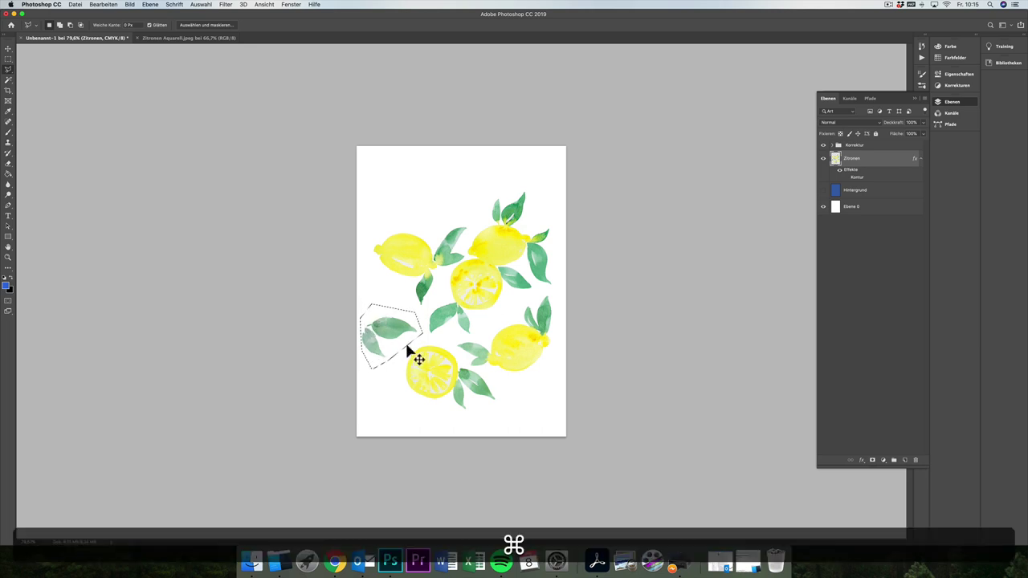
pyautogui.moveTo(397, 342); pyautogui.dragTo(402, 360)
pyautogui.moveTo(427, 309); pyautogui.dragTo(355, 316)
pyautogui.moveTo(402, 362); pyautogui.dragTo(375, 317)
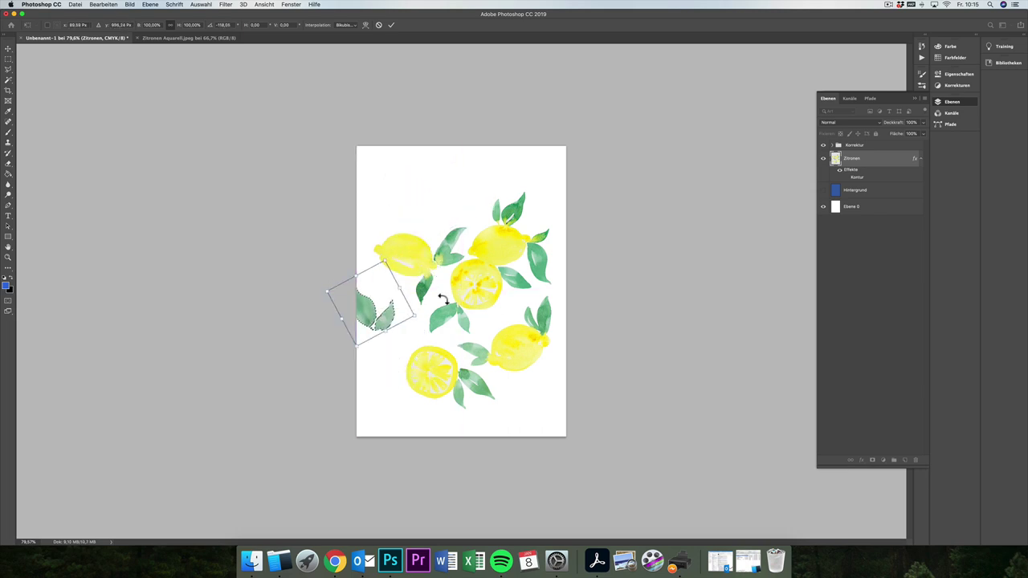
pyautogui.moveTo(427, 291); pyautogui.dragTo(395, 344)
pyautogui.press('Return')
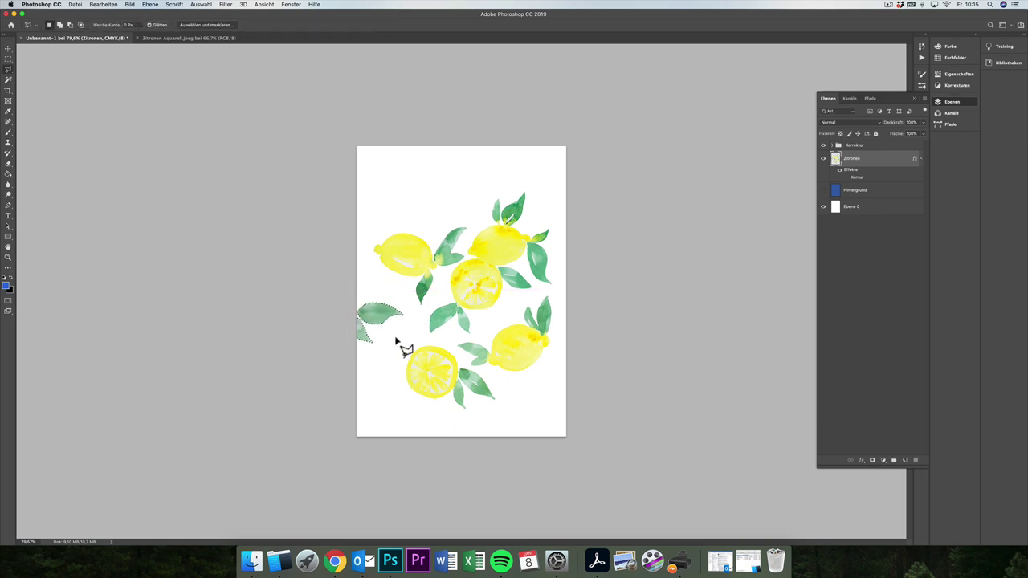
pyautogui.press('super+d')
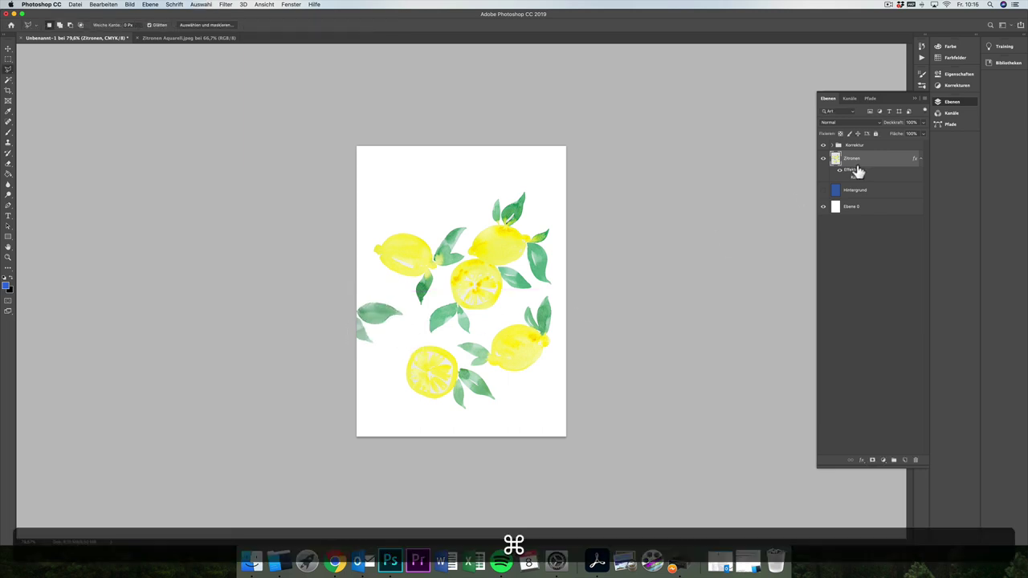
# Enlarge and reposition the Zitronen layer so the lemons and leaves fill the postcard and run past its edges.
pyautogui.press('super+t')
pyautogui.moveTo(551, 193); pyautogui.dragTo(671, 65)
pyautogui.moveTo(565, 168); pyautogui.dragTo(462, 232)
pyautogui.moveTo(566, 126); pyautogui.dragTo(578, 104)
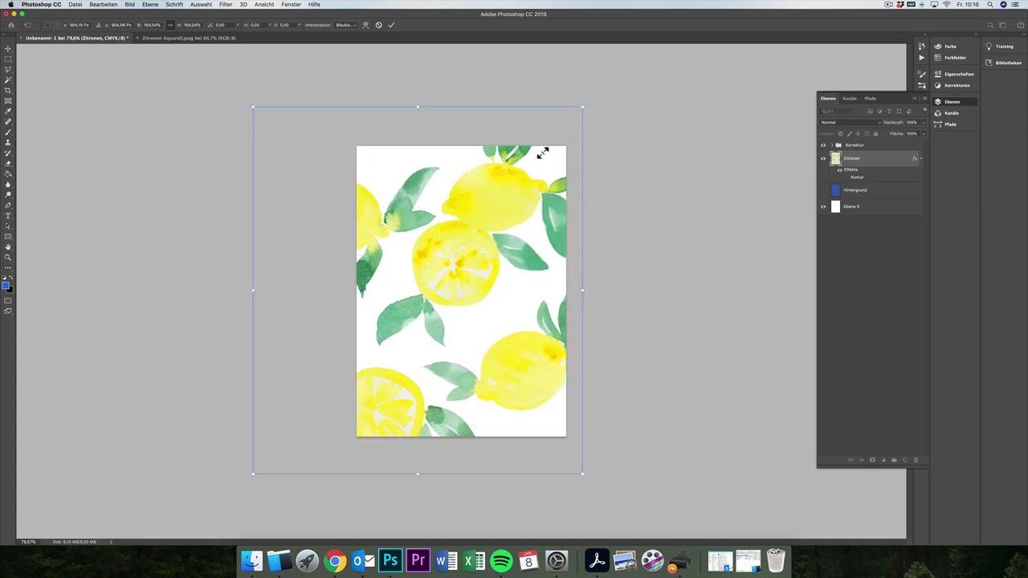
pyautogui.moveTo(543, 158); pyautogui.dragTo(551, 155)
pyautogui.press('Return')
pyautogui.keyDown('alt'); pyautogui.scroll(-5, 542, 160); pyautogui.keyUp('alt')
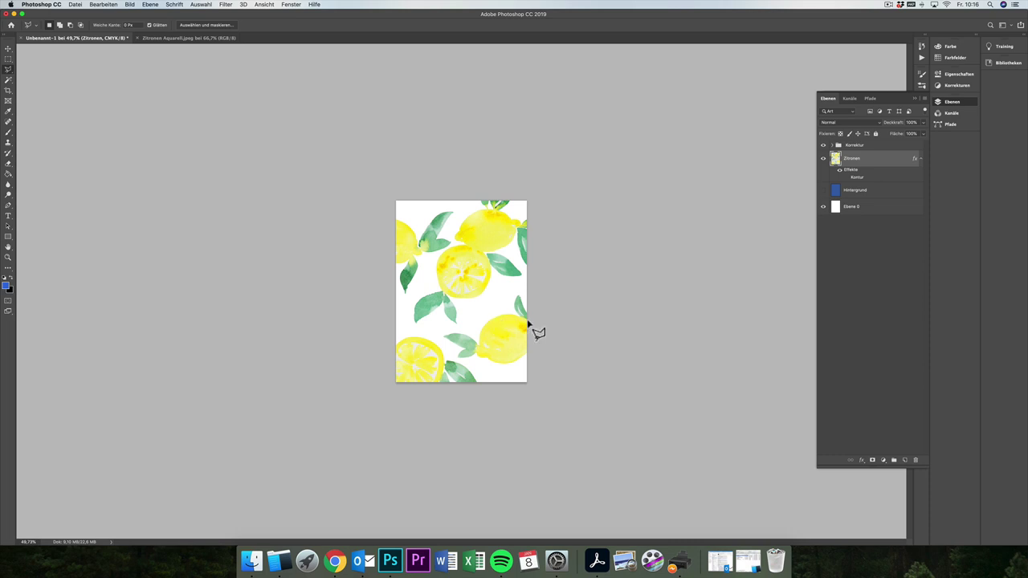
pyautogui.press('super+Tab')
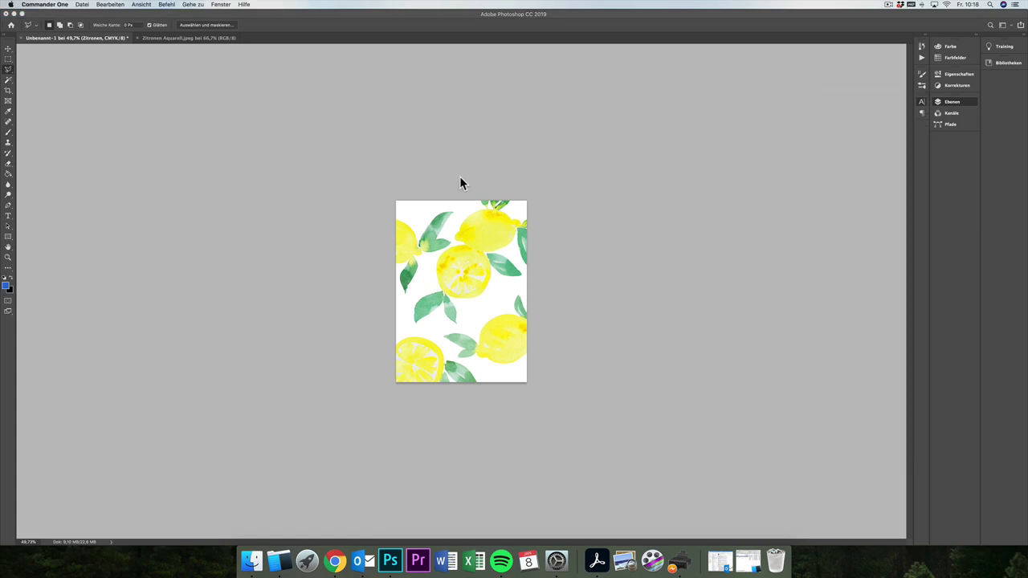
pyautogui.click(383, 163)
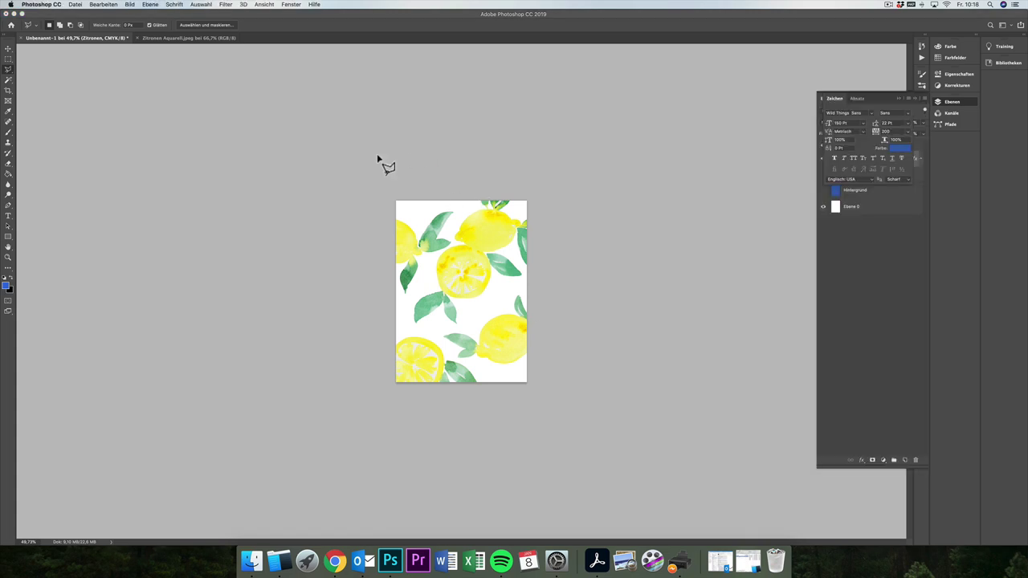
# Start saving the document under a new name, Zitronen.psd, choosing the 01 Projekte folder inside the business folder.
pyautogui.click(76, 5)
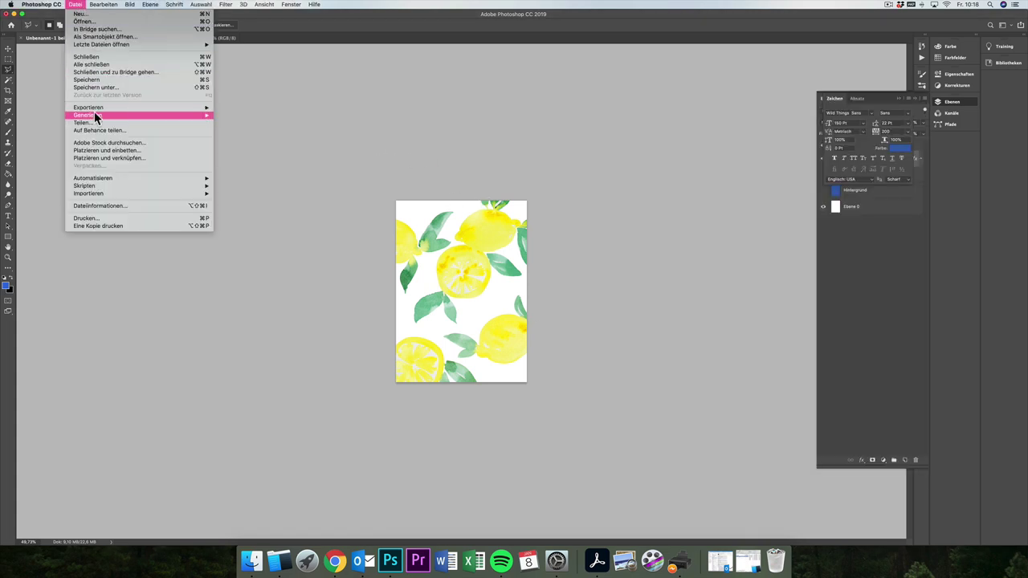
pyautogui.click(102, 87)
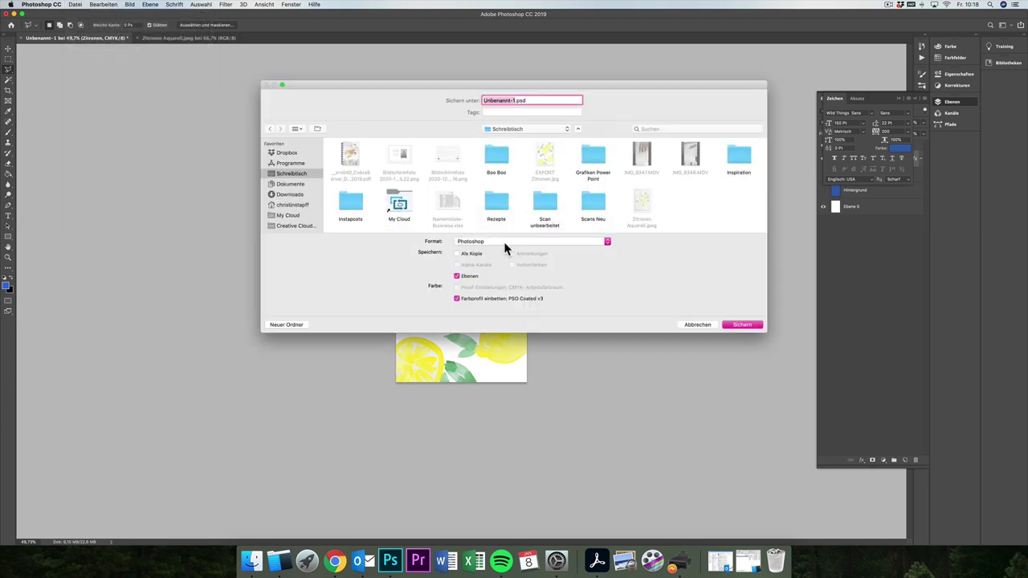
pyautogui.write('Zitronen')
pyautogui.scroll(-3, 291, 176)
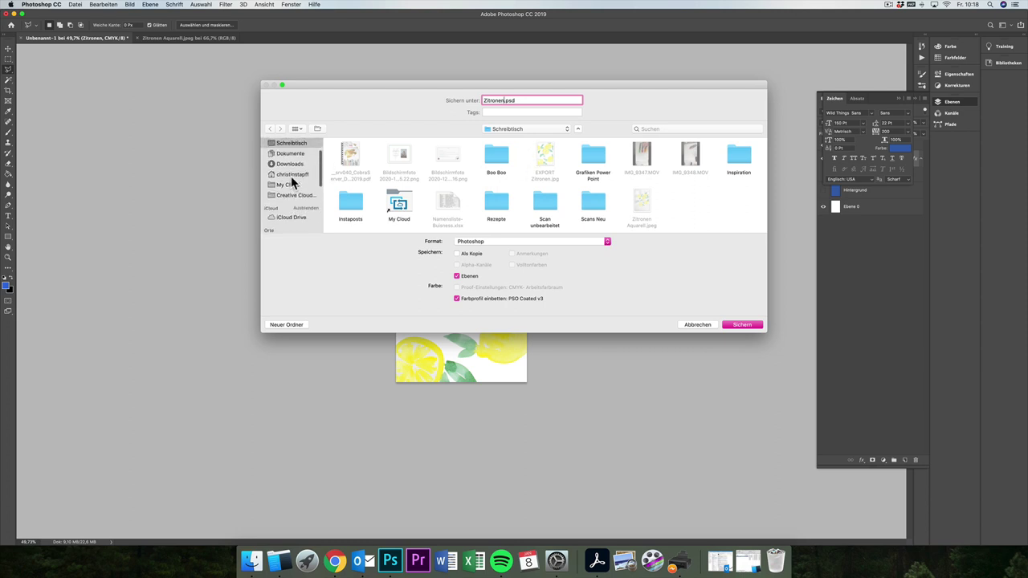
pyautogui.click(295, 176)
pyautogui.doubleClick(498, 157)
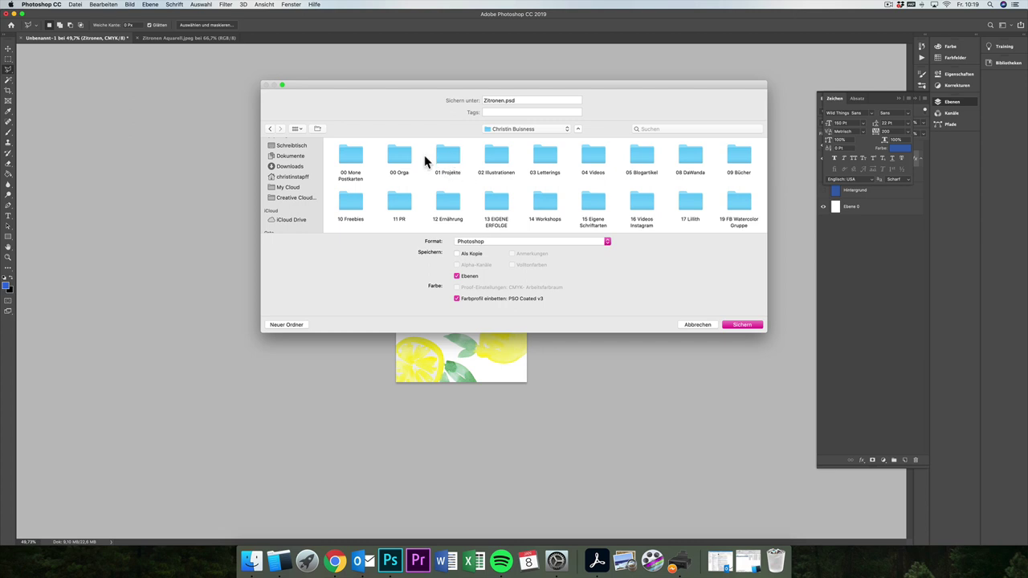
pyautogui.doubleClick(450, 155)
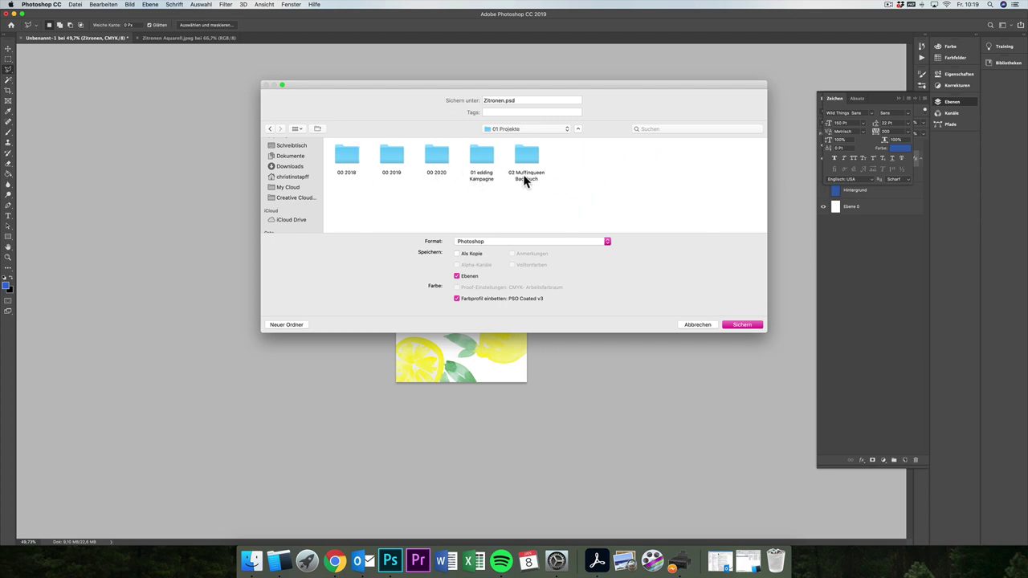
# Create a Zitronen folder inside 01 Projekte and save the layered Zitronen.psd there with maximised compatibility.
pyautogui.click(317, 129)
pyautogui.write('Zitronen')
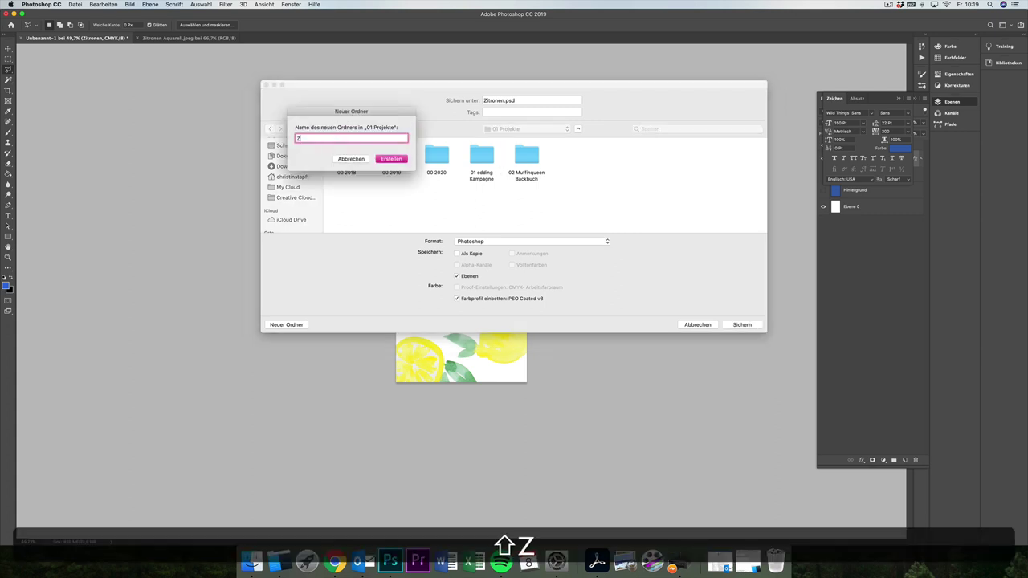
pyautogui.click(389, 160)
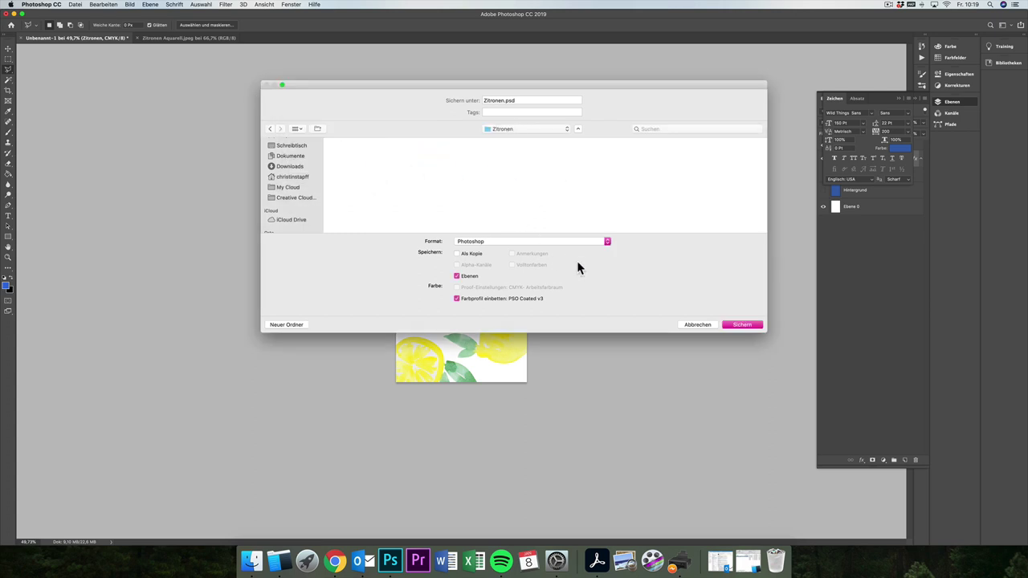
pyautogui.click(736, 326)
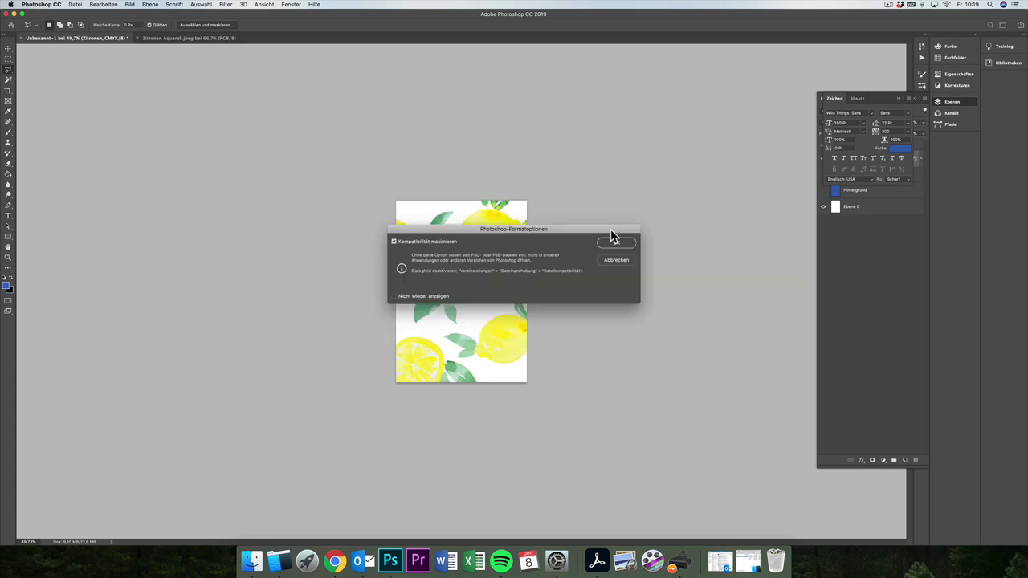
pyautogui.click(615, 241)
# Start an Export As of the finished postcard and choose JPG as the file format.
pyautogui.click(75, 5)
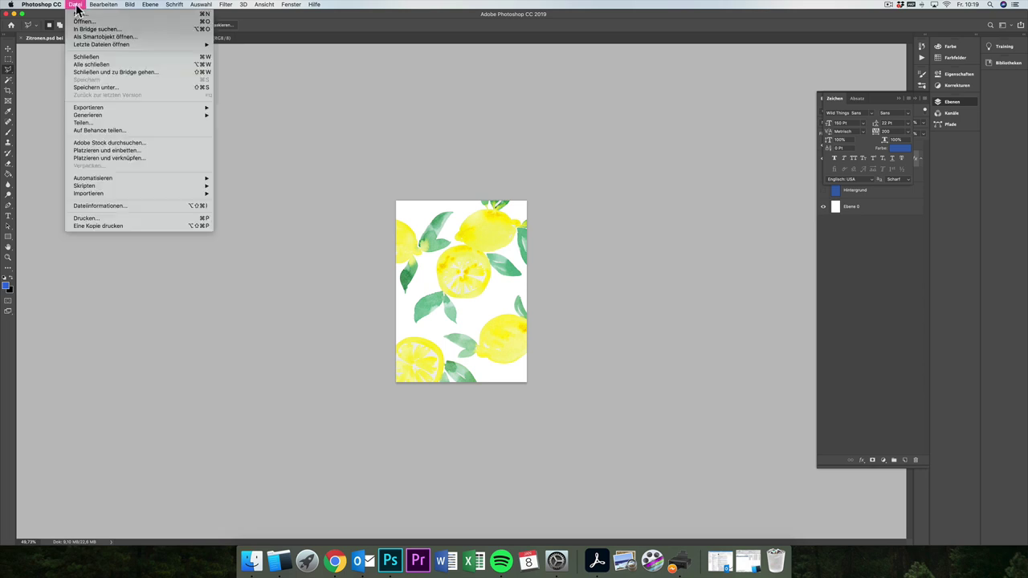
pyautogui.click(259, 129)
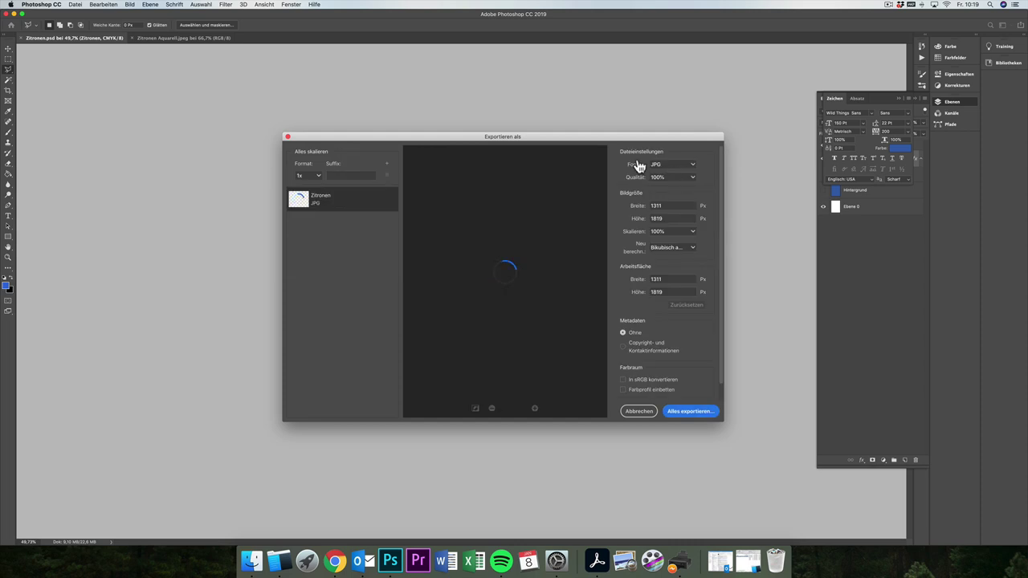
pyautogui.click(667, 167)
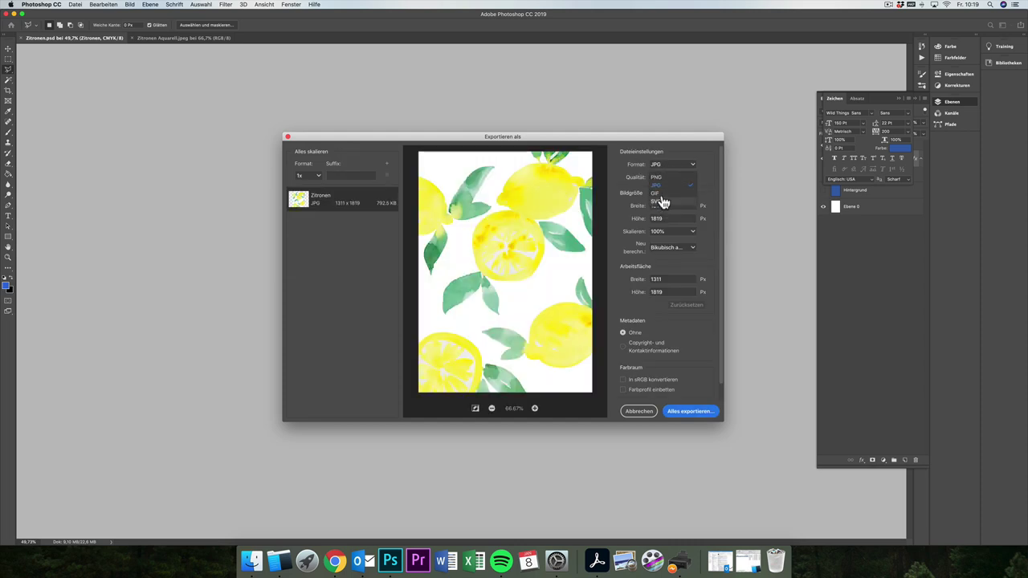
pyautogui.click(660, 185)
pyautogui.scroll(-1, 660, 281)
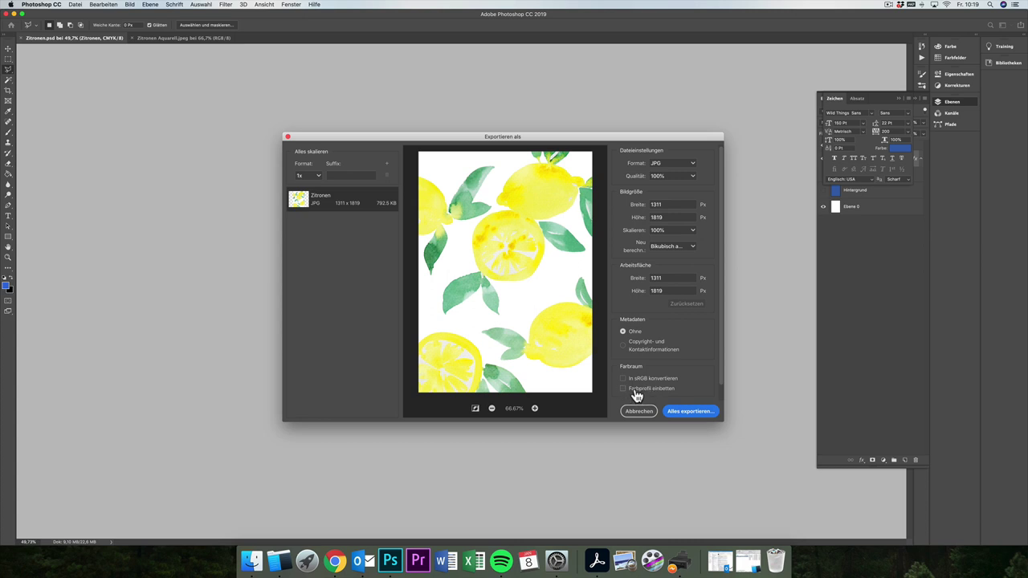
# Export the postcard into the Zitronen project folder under the name EXPORT Zitronen.jpg.
pyautogui.click(690, 411)
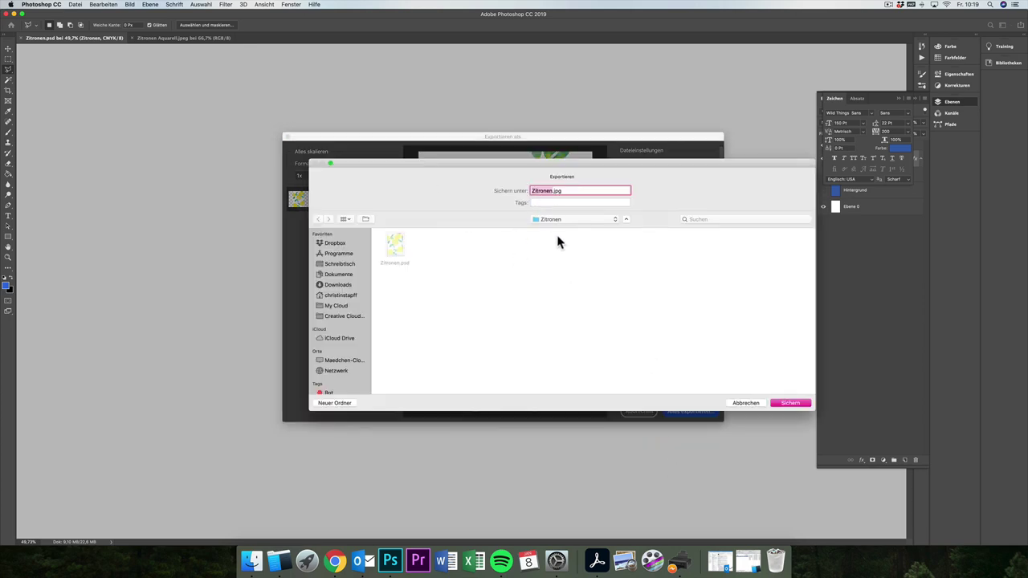
pyautogui.click(537, 193)
pyautogui.write('EXPORT')
pyautogui.click(790, 403)
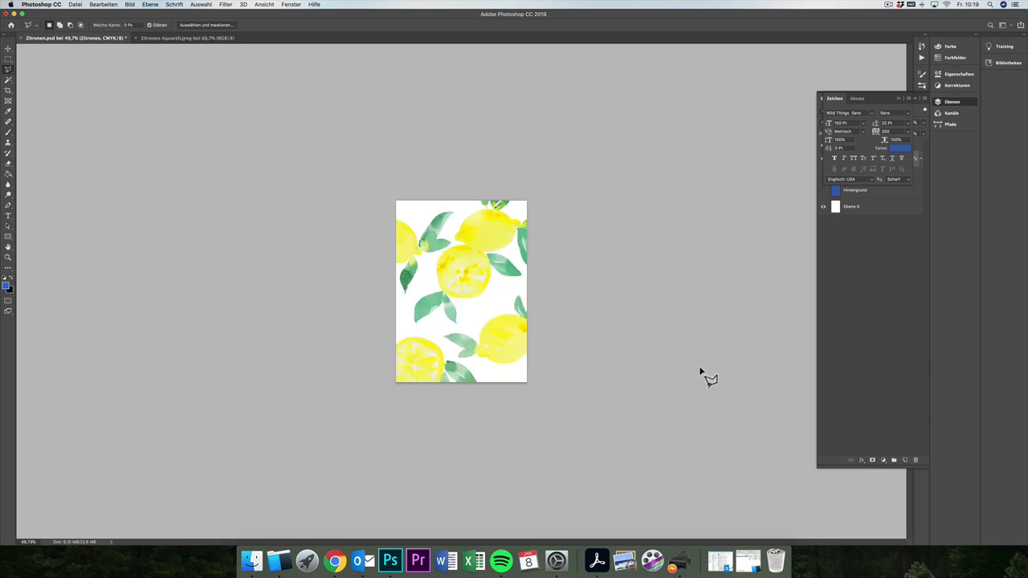
# Minimise Photoshop and close the open Scanner and Drucker & Scanner windows.
pyautogui.click(13, 14)
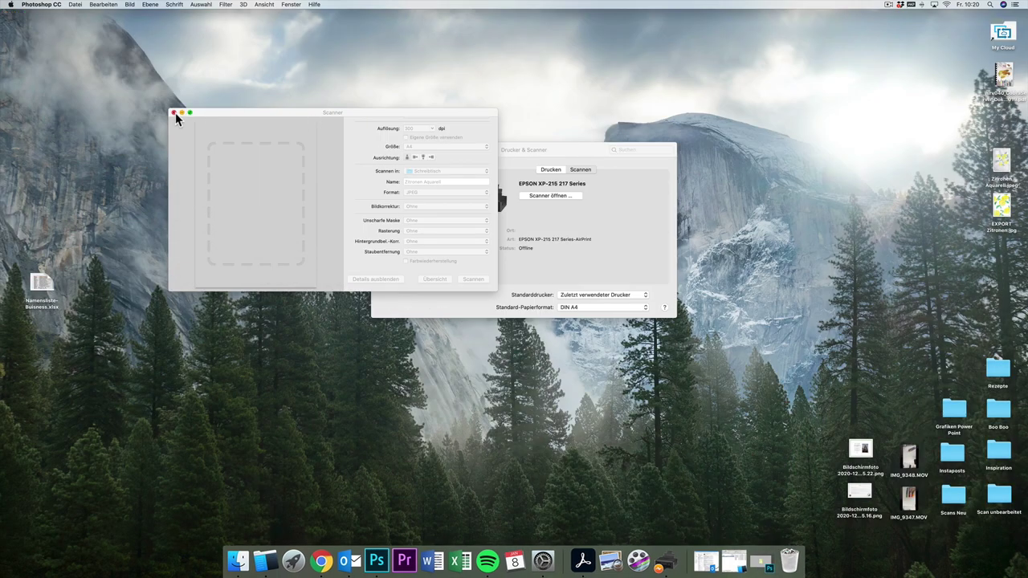
pyautogui.click(174, 114)
pyautogui.click(376, 149)
# Switch to Commander One and open EXPORT Zitronen.jpg from the Zitronen project folder in the image viewer.
pyautogui.click(303, 564)
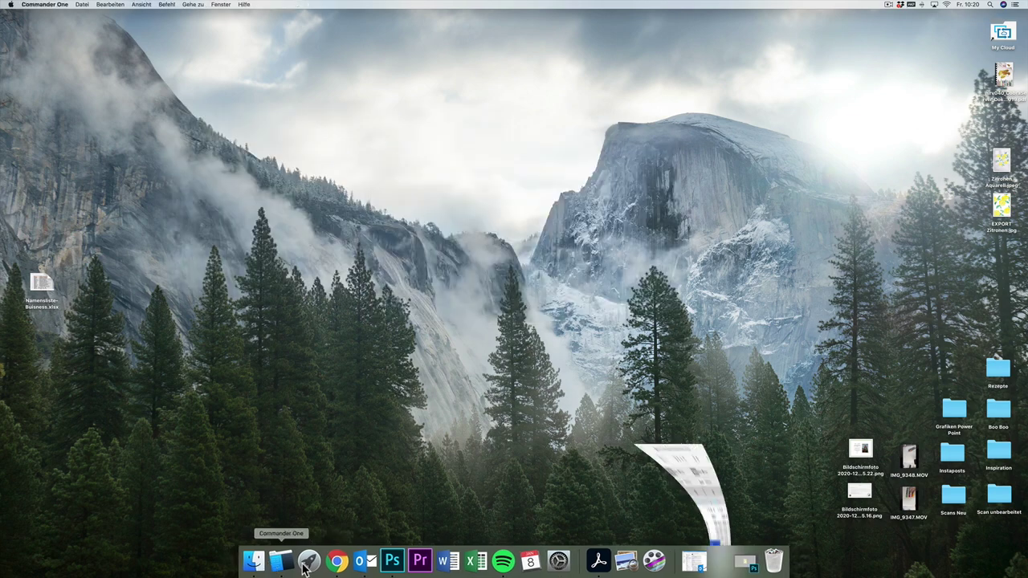
pyautogui.doubleClick(162, 222)
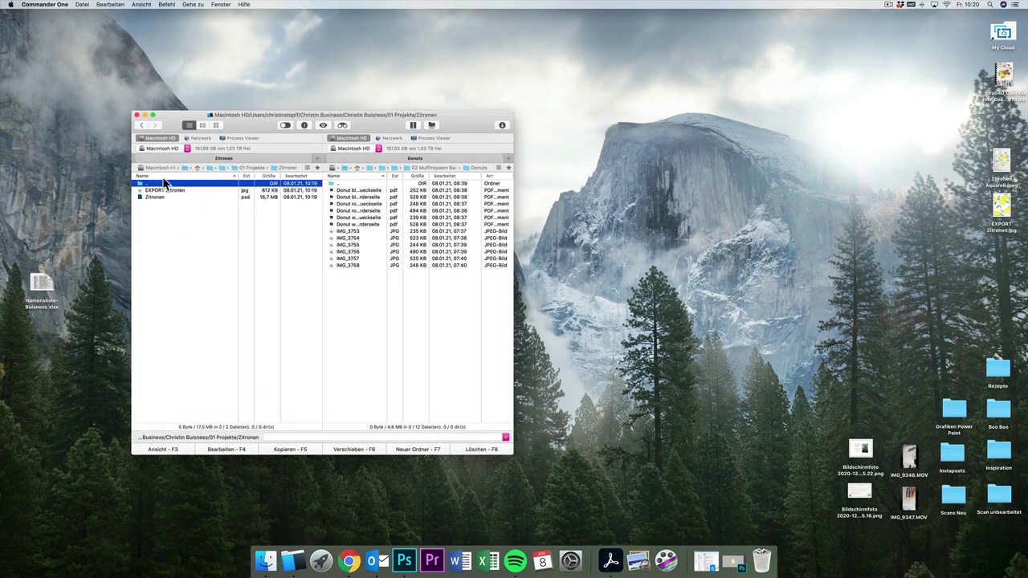
pyautogui.doubleClick(161, 189)
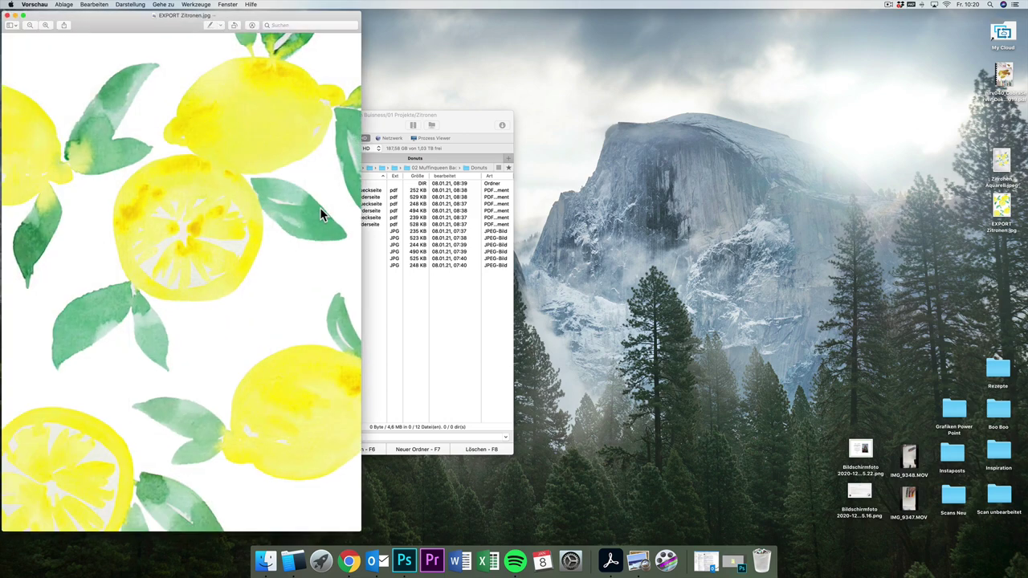
# Open the original scan Zitronen Aquarell.jpeg from the desktop and place it side by side with the exported postcard for comparison.
pyautogui.moveTo(251, 17); pyautogui.dragTo(572, 25)
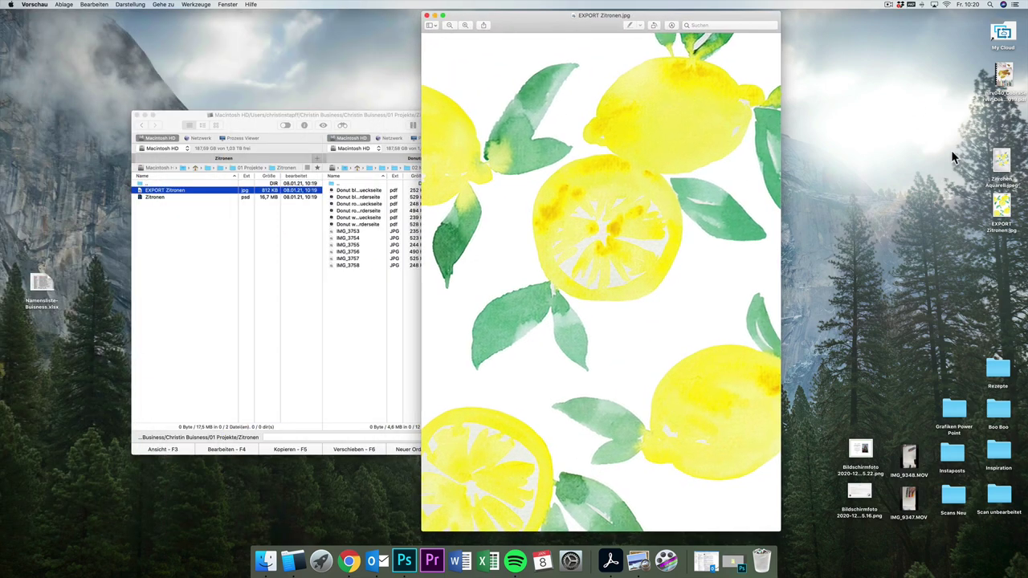
pyautogui.doubleClick(996, 162)
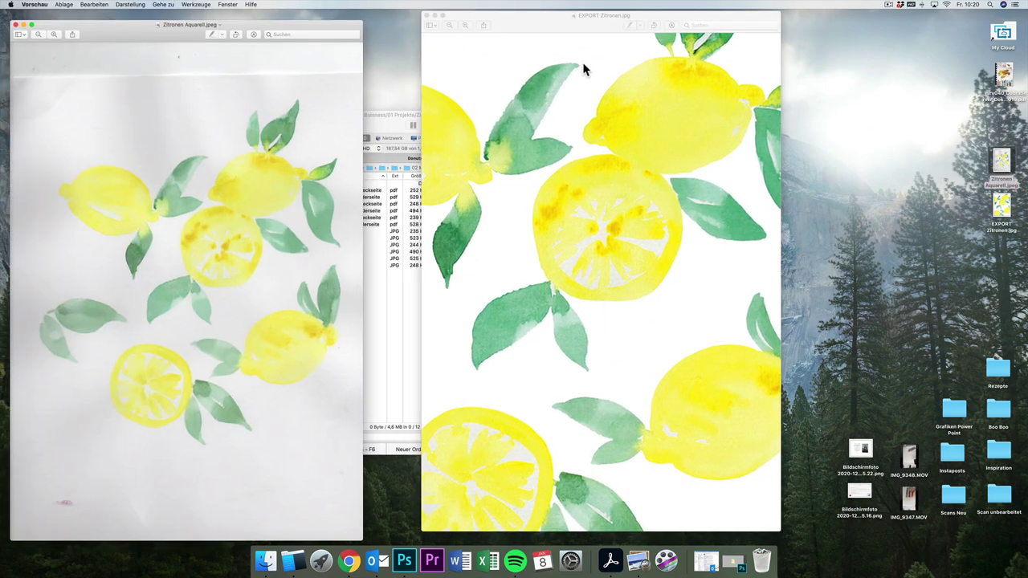
pyautogui.moveTo(290, 25); pyautogui.dragTo(332, 21)
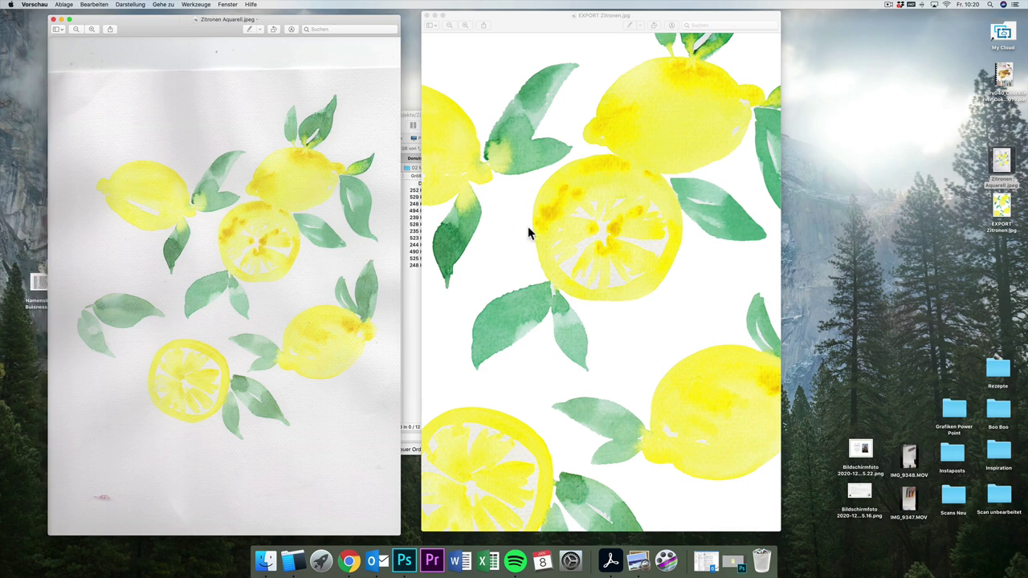
# Close both image previews and minimise the Commander One window to clear the desktop.
pyautogui.click(426, 16)
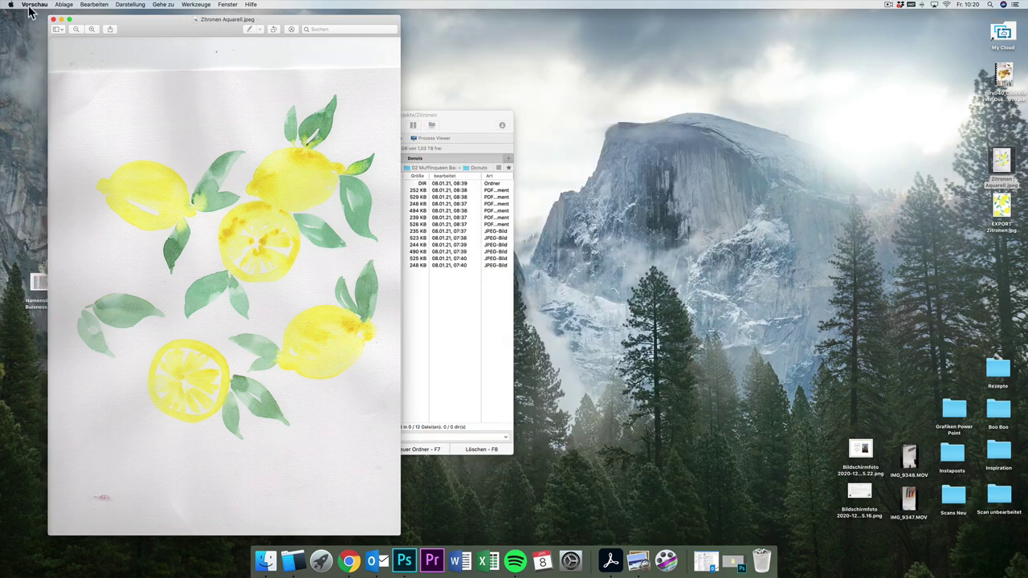
pyautogui.moveTo(51, 19); pyautogui.dragTo(68, 18)
pyautogui.click(69, 17)
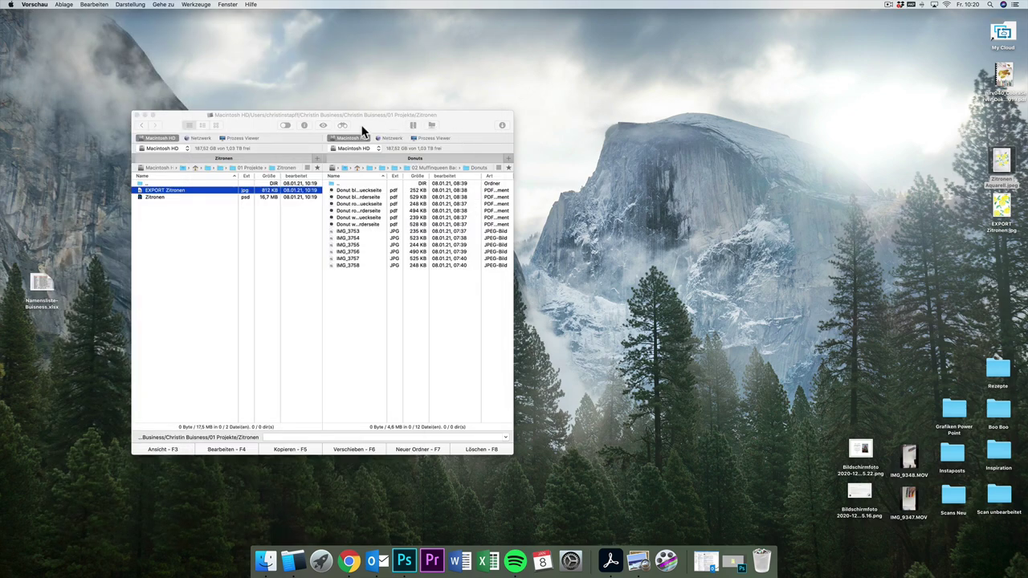
pyautogui.click(147, 115)
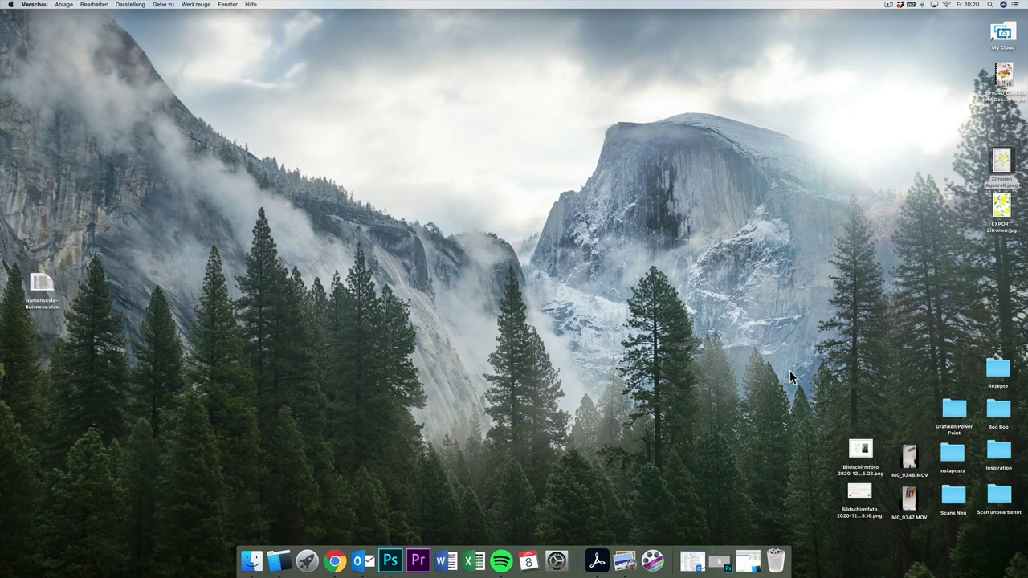